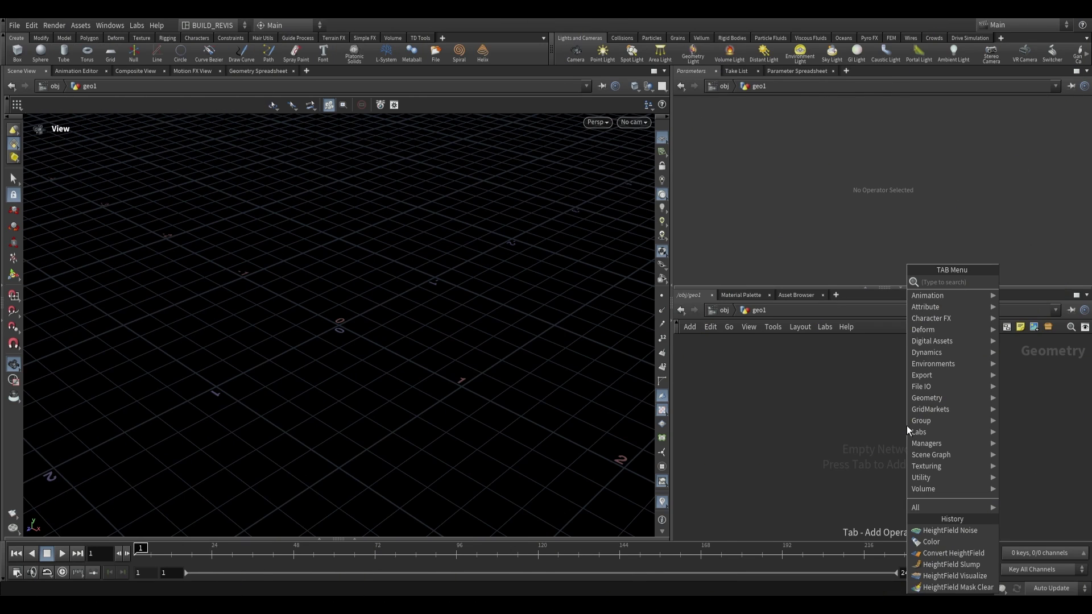
Step: Add a HeightField node to the empty geometry network and frame the whole terrain grid in the viewport
{"action": "key", "text": "Tab"}
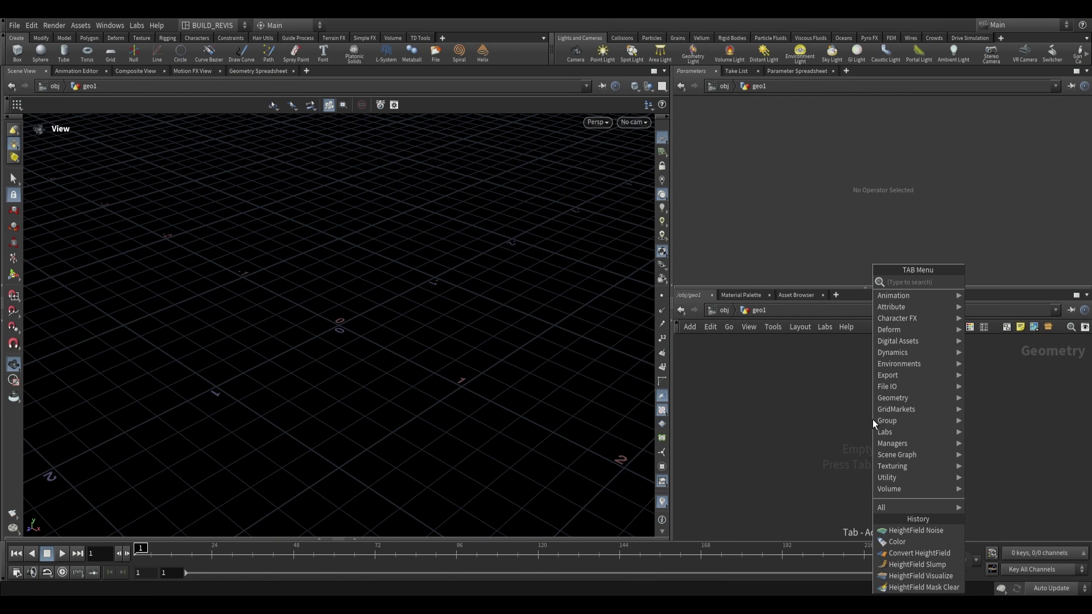
{"action": "type", "text": "hf"}
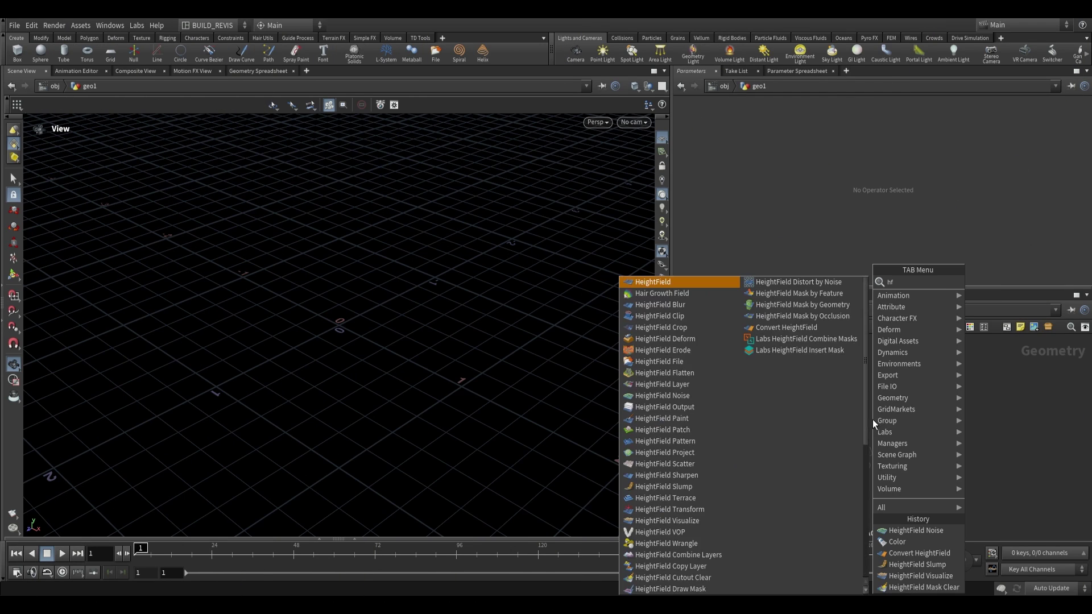
{"action": "key", "text": "Return"}
{"action": "left_click", "coordinate": [865, 392]}
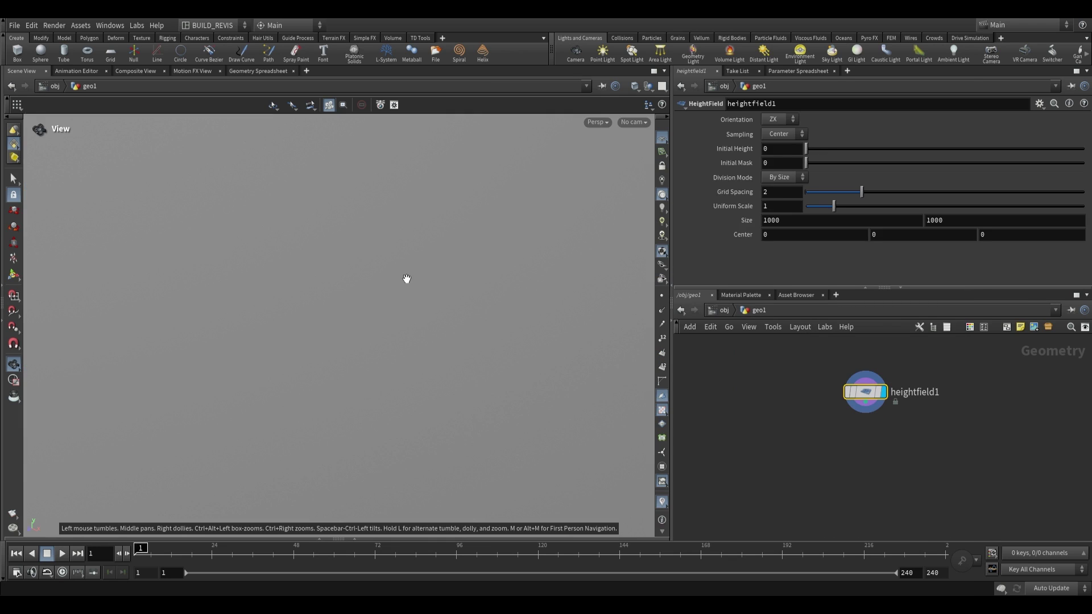
{"action": "key", "text": "g"}
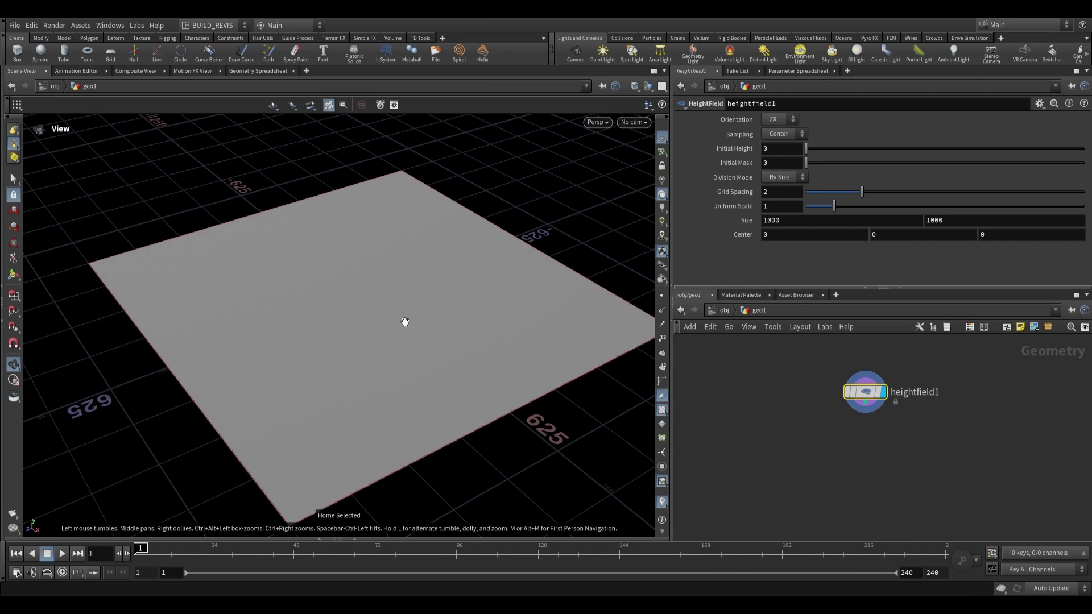
{"action": "middle_click", "coordinate": [865, 392]}
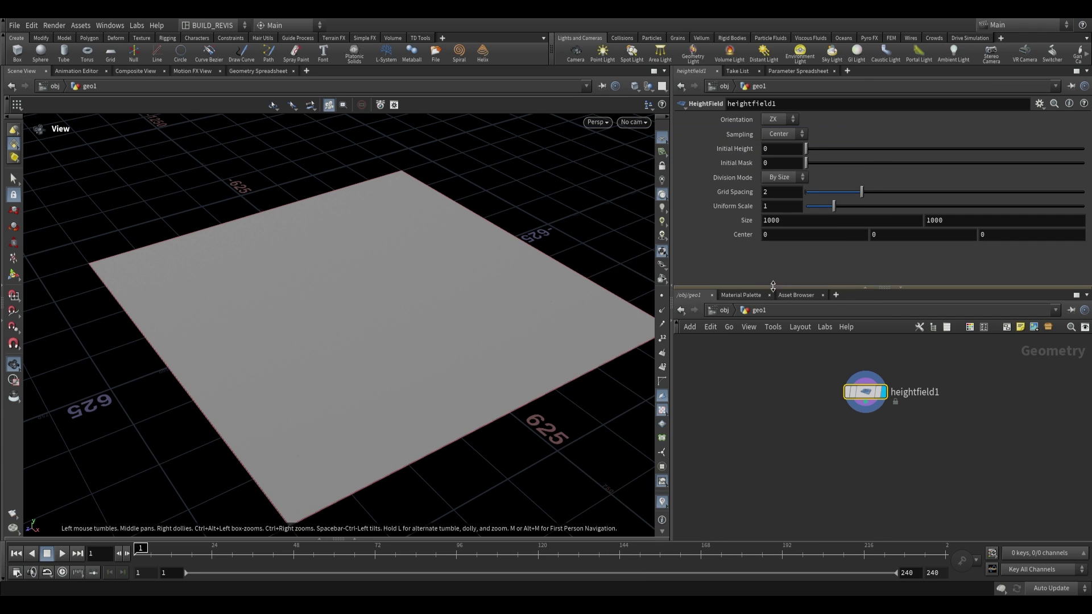
{"action": "left_click_drag", "start_coordinate": [487, 275], "coordinate": [530, 258]}
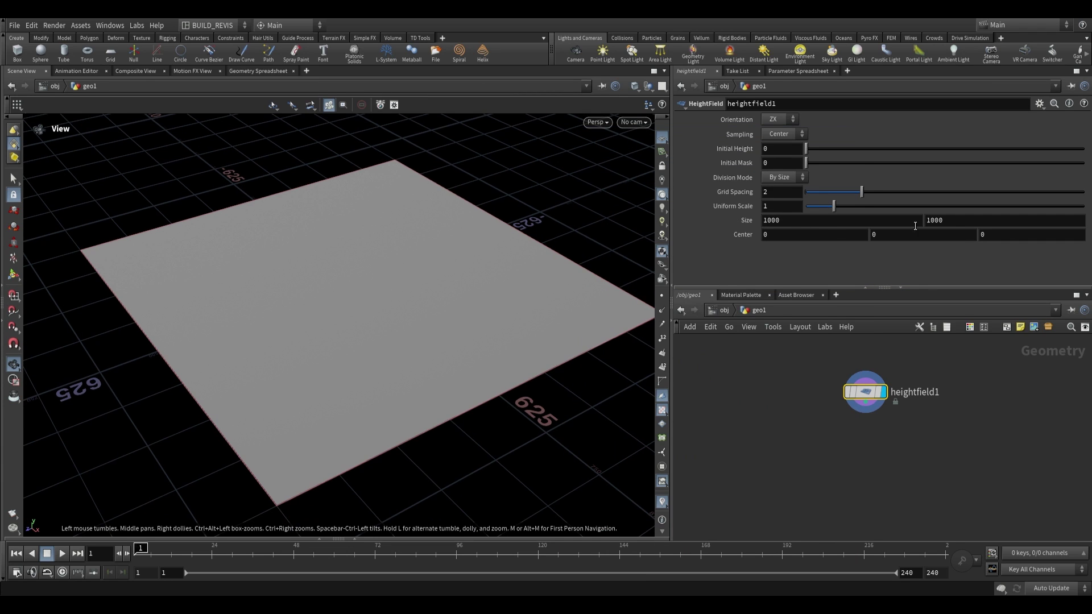
{"action": "left_click", "coordinate": [788, 221]}
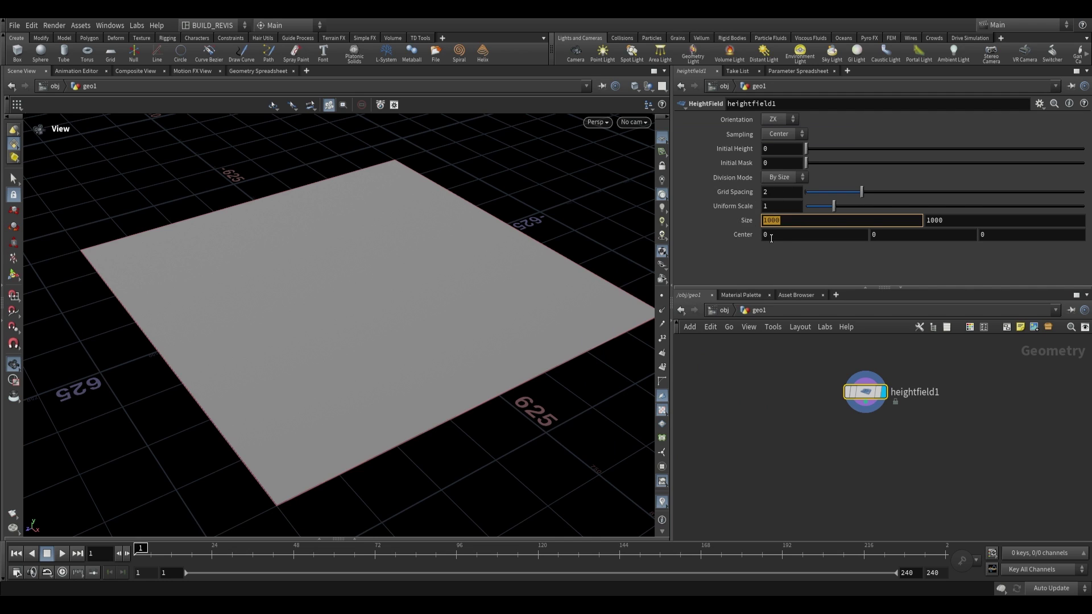
{"action": "left_click", "coordinate": [771, 243]}
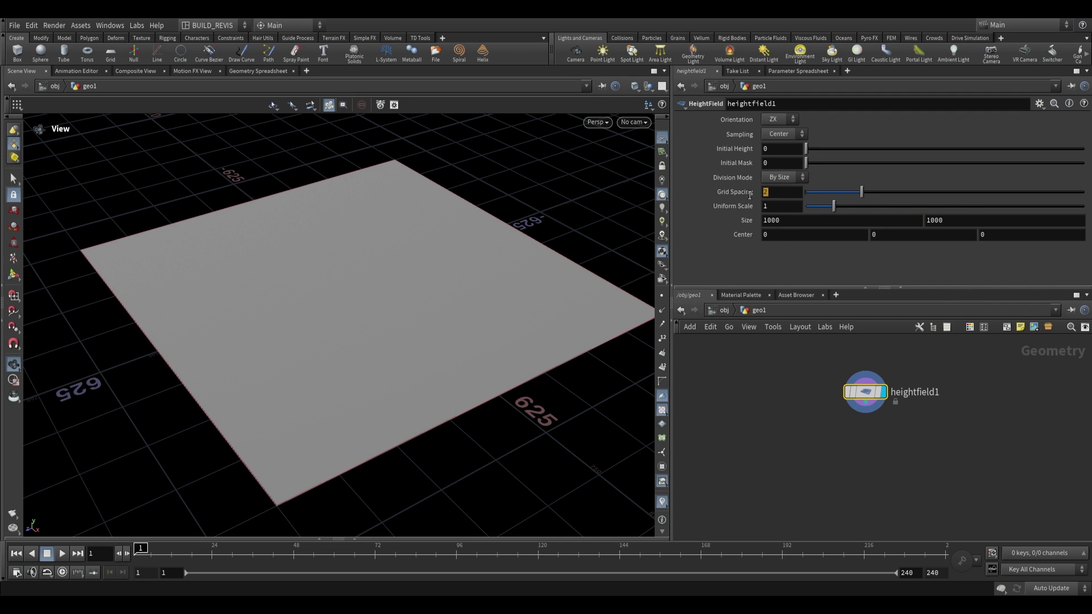
{"action": "left_click_drag", "start_coordinate": [749, 195], "coordinate": [761, 183]}
Step: Add a HeightField Noise node fed by the heightfield node
{"action": "left_click", "coordinate": [878, 463]}
{"action": "key", "text": "Tab"}
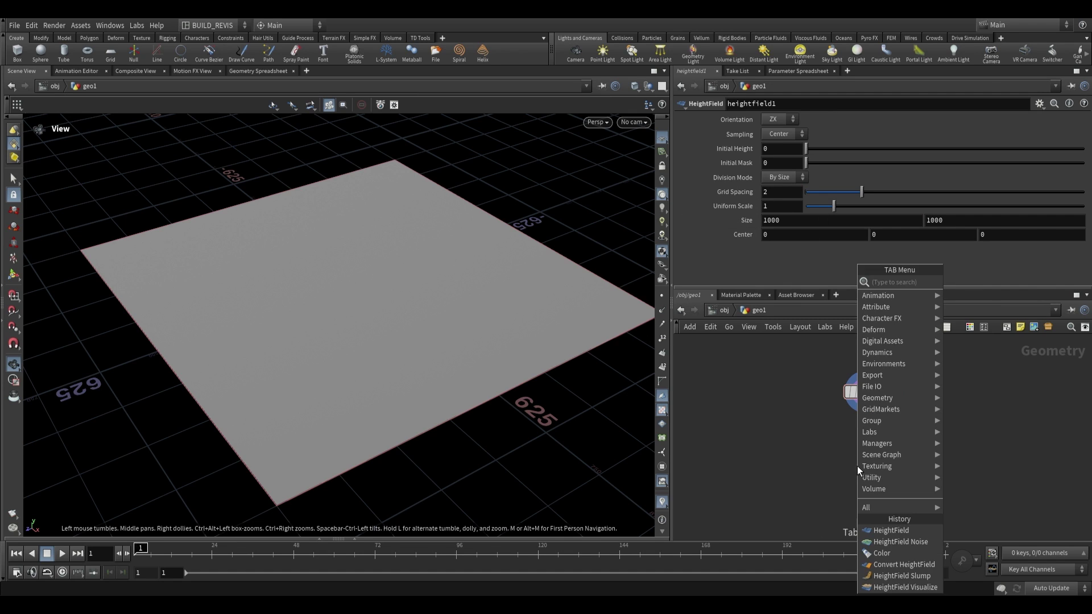
{"action": "type", "text": "noise hf"}
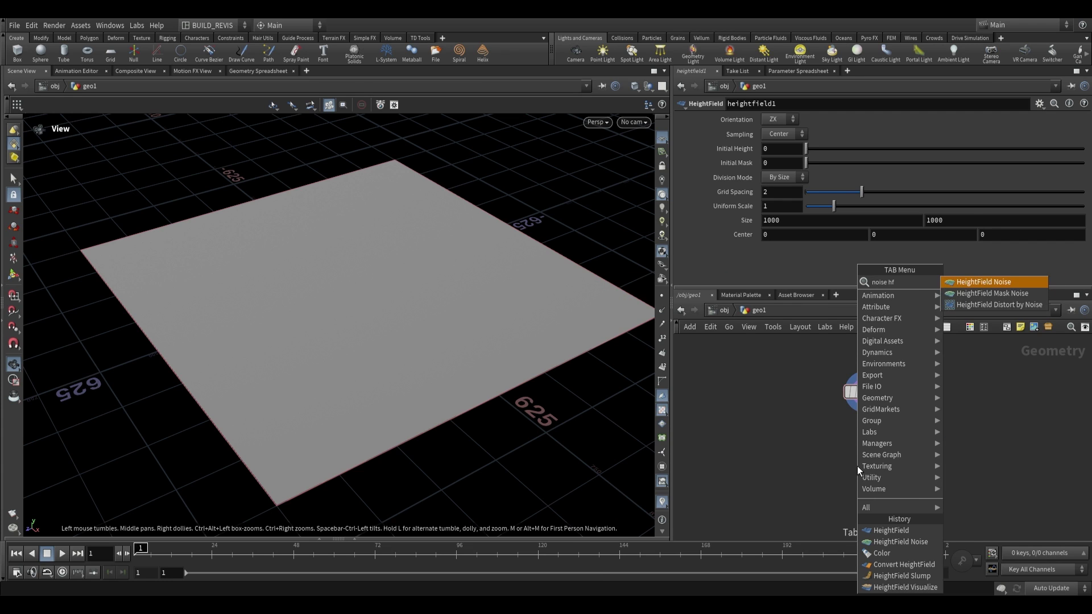
{"action": "key", "text": "Return"}
Step: Add a HeightField Remap node after the noise node, align it below and display its output
{"action": "key", "text": "Tab"}
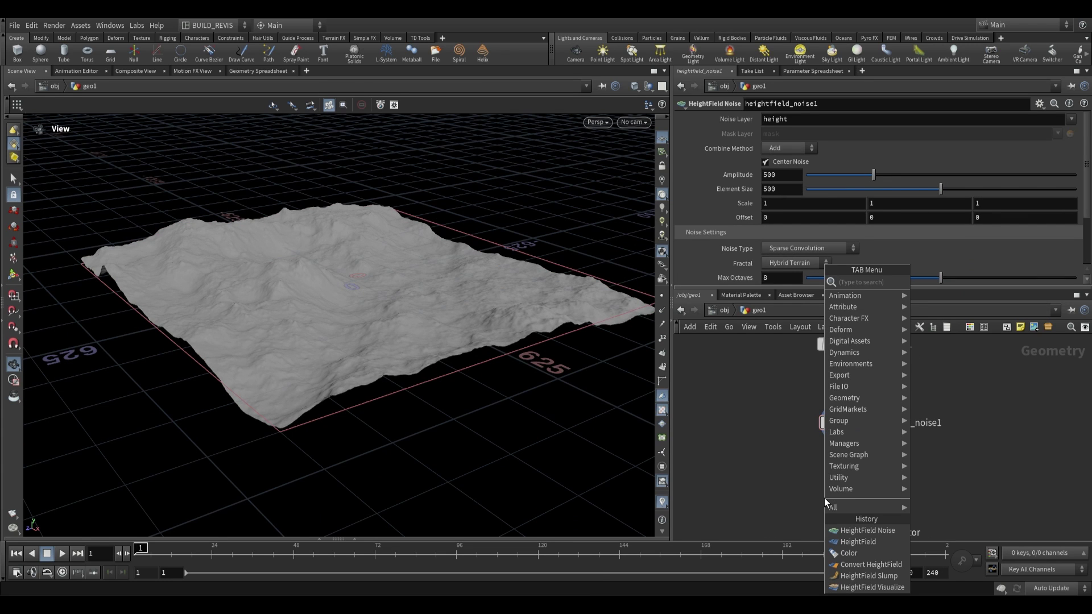
{"action": "type", "text": "hf remap"}
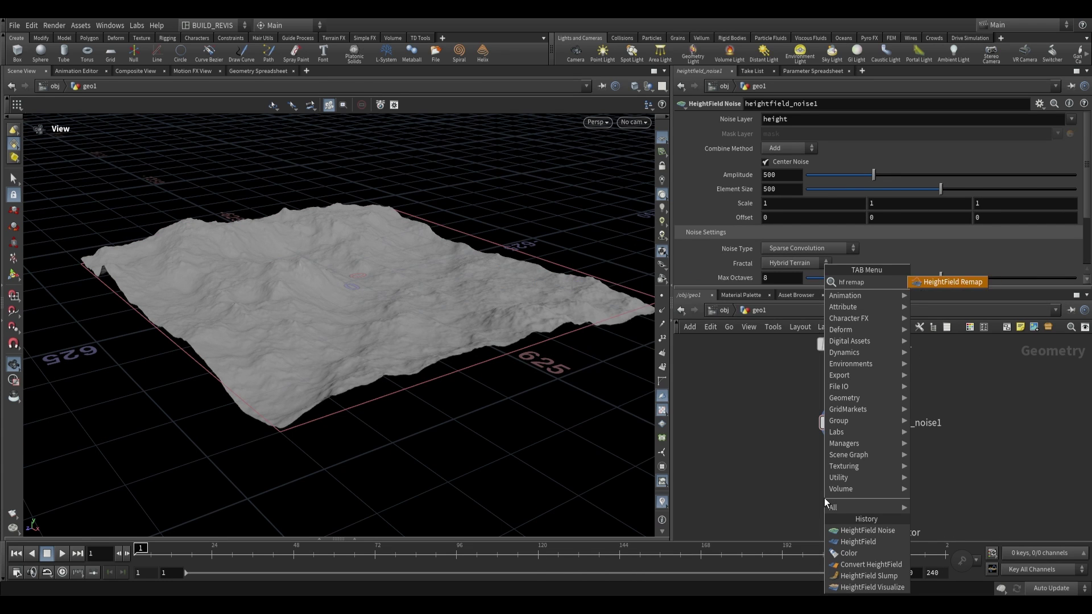
{"action": "key", "text": "Return"}
{"action": "left_click", "coordinate": [834, 489]}
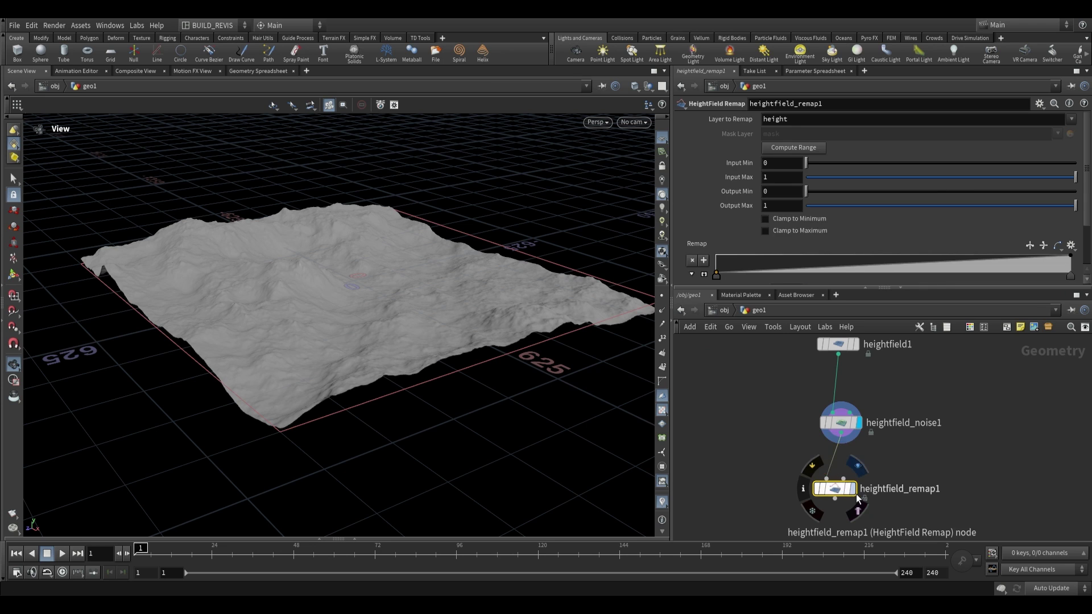
{"action": "left_click", "coordinate": [853, 490]}
{"action": "left_click_drag", "start_coordinate": [841, 489], "coordinate": [854, 490]}
Step: Compute the remap's height range and shift the ramp's first point to nearly halfway to flatten the low terrain
{"action": "left_click", "coordinate": [794, 149]}
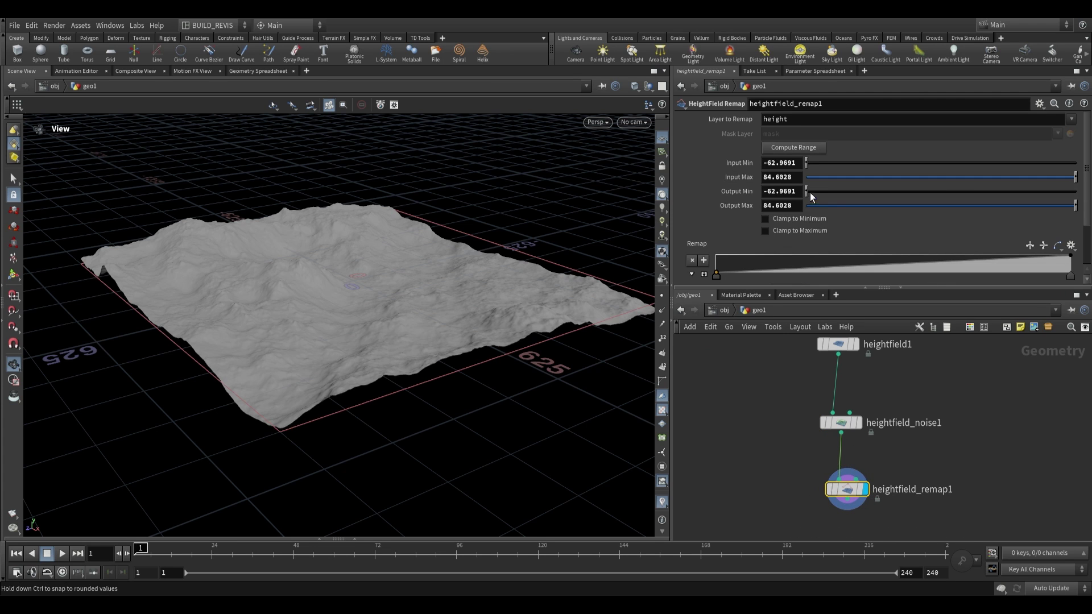
{"action": "left_click_drag", "start_coordinate": [716, 276], "coordinate": [875, 287]}
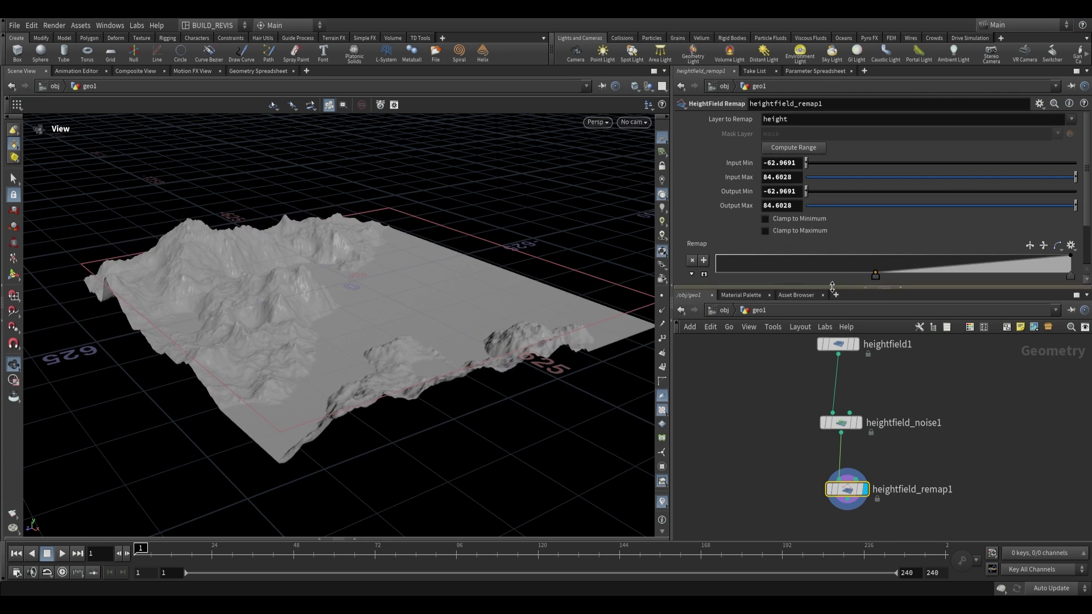
{"action": "left_click_drag", "start_coordinate": [435, 287], "coordinate": [324, 351]}
Step: Add a HeightField Erode node after the remap node and align it below
{"action": "key", "text": "Tab"}
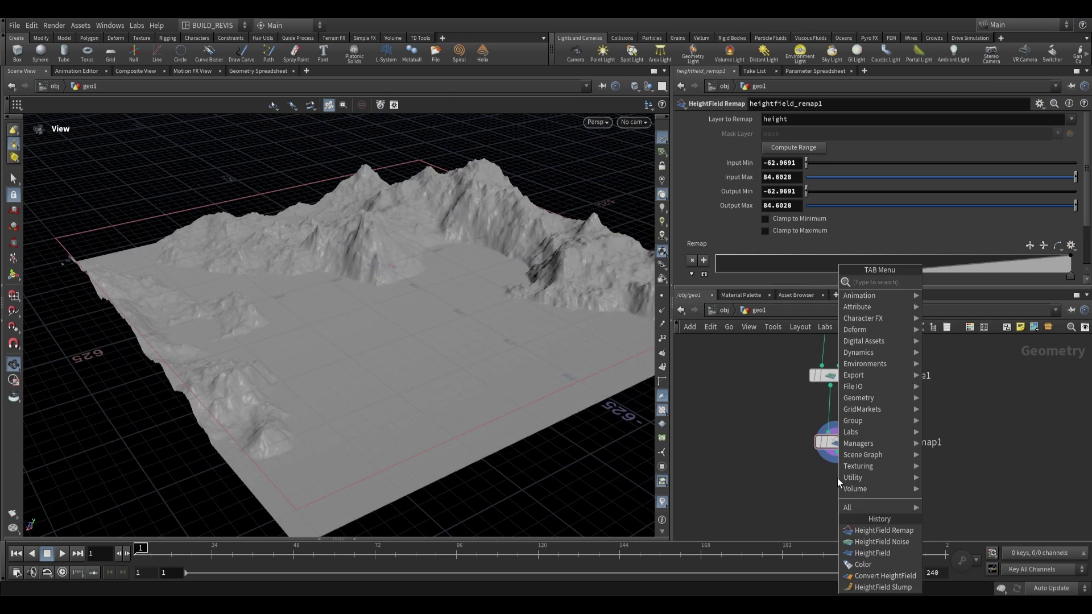
{"action": "type", "text": "erode"}
{"action": "key", "text": "Return"}
{"action": "left_click", "coordinate": [831, 503]}
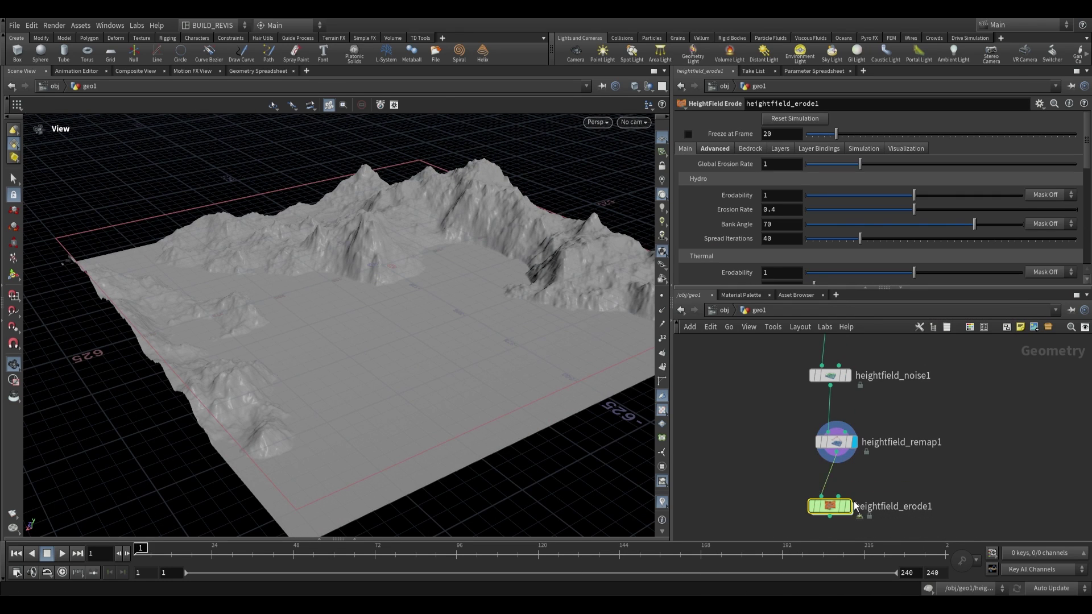
{"action": "left_click_drag", "start_coordinate": [829, 506], "coordinate": [835, 507]}
Step: Freeze the erosion at frame 20, display the erode node and turn off its Visualize option
{"action": "left_click", "coordinate": [701, 135]}
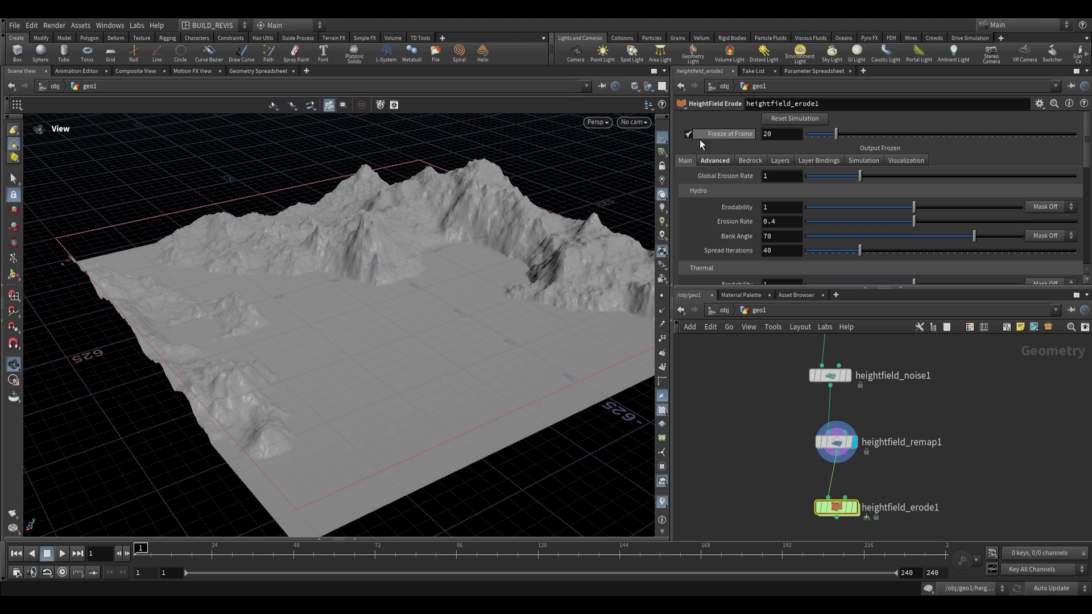
{"action": "mouse_move", "coordinate": [837, 509]}
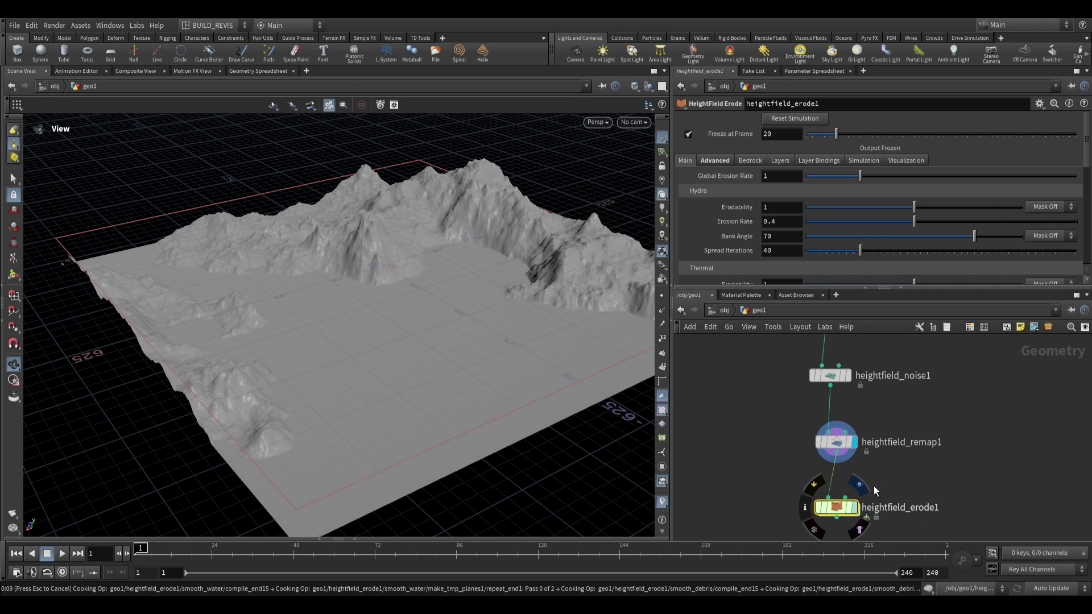
{"action": "left_click", "coordinate": [904, 160]}
{"action": "left_click", "coordinate": [765, 176]}
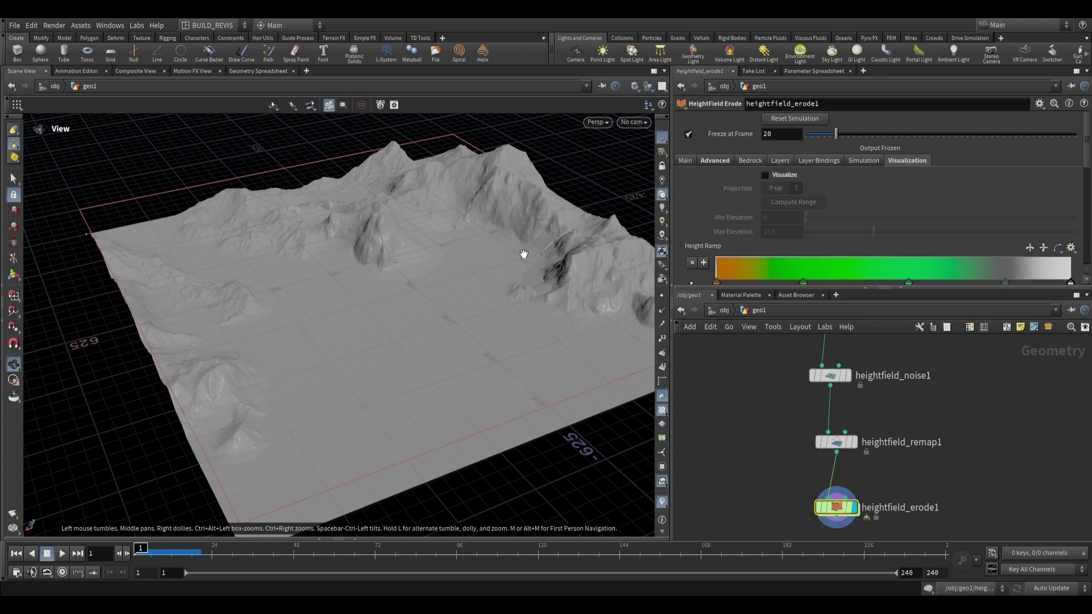
Step: Examine the eroded terrain's ridges and slopes from several closer angles
{"action": "left_click_drag", "start_coordinate": [519, 248], "coordinate": [501, 279]}
{"action": "middle_click_drag", "start_coordinate": [928, 484], "coordinate": [886, 434]}
{"action": "scroll", "coordinate": [886, 433], "scroll_direction": "down", "scroll_amount": 3}
{"action": "left_click_drag", "start_coordinate": [500, 304], "coordinate": [432, 325]}
{"action": "left_click_drag", "start_coordinate": [546, 371], "coordinate": [522, 351]}
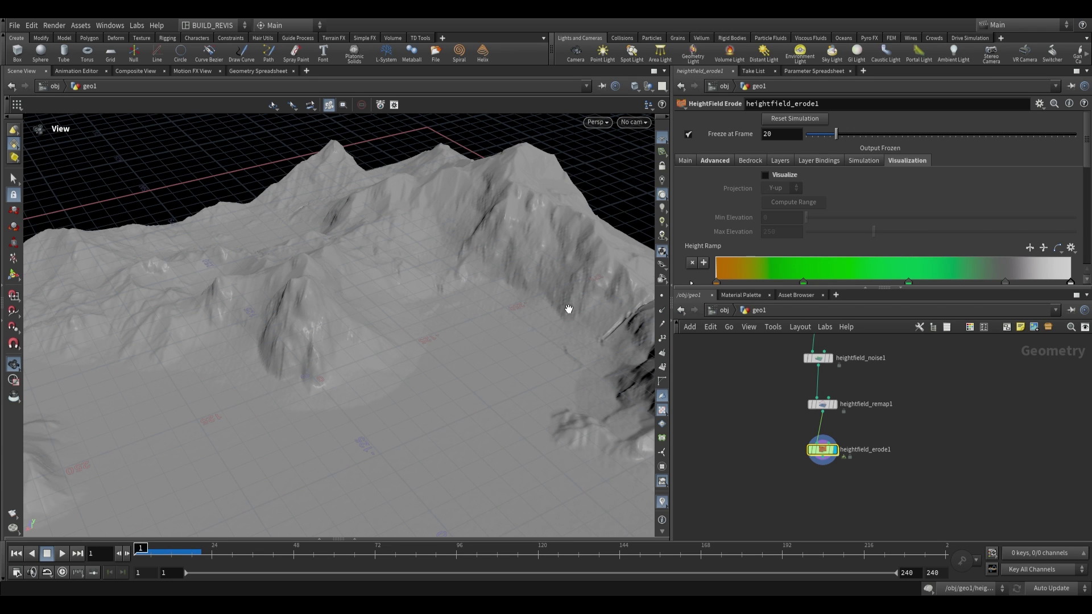
{"action": "left_click_drag", "start_coordinate": [569, 309], "coordinate": [560, 329]}
{"action": "middle_click_drag", "start_coordinate": [836, 495], "coordinate": [831, 473]}
{"action": "scroll", "coordinate": [817, 471], "scroll_direction": "up", "scroll_amount": 1}
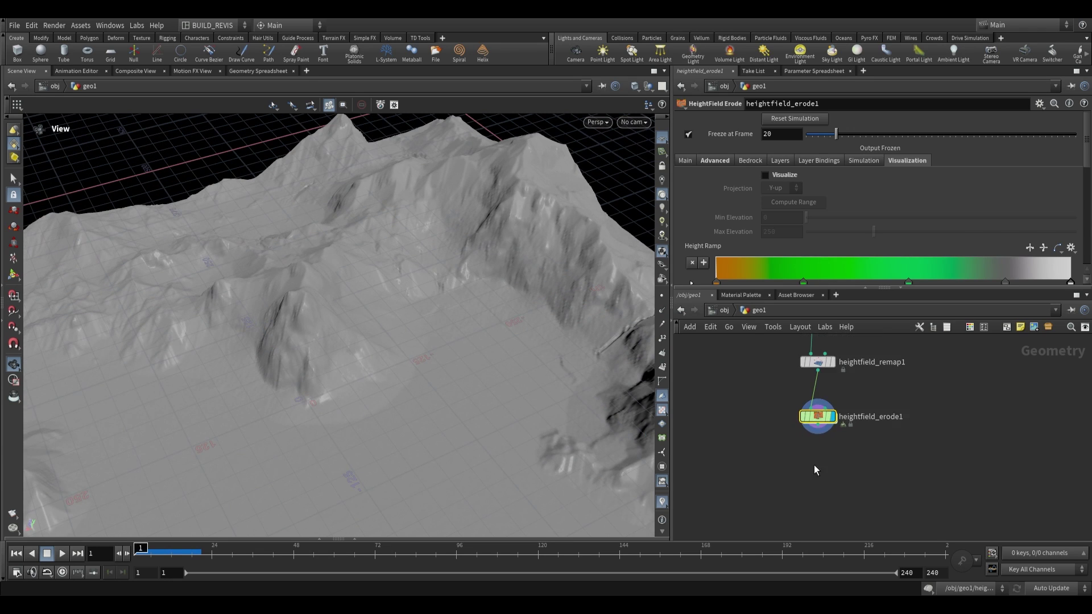
Step: Add a HeightField Mask by Feature node, connect the erode node's output to it and display it
{"action": "key", "text": "Tab"}
{"action": "type", "text": "masky"}
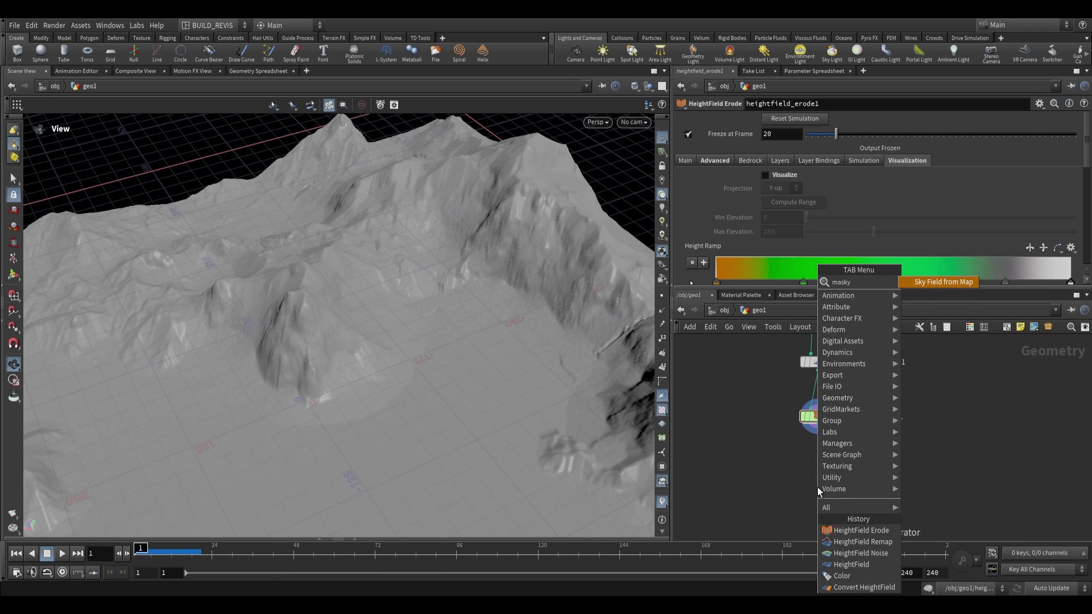
{"action": "key", "text": "BackSpace"}
{"action": "type", "text": "by fea hf"}
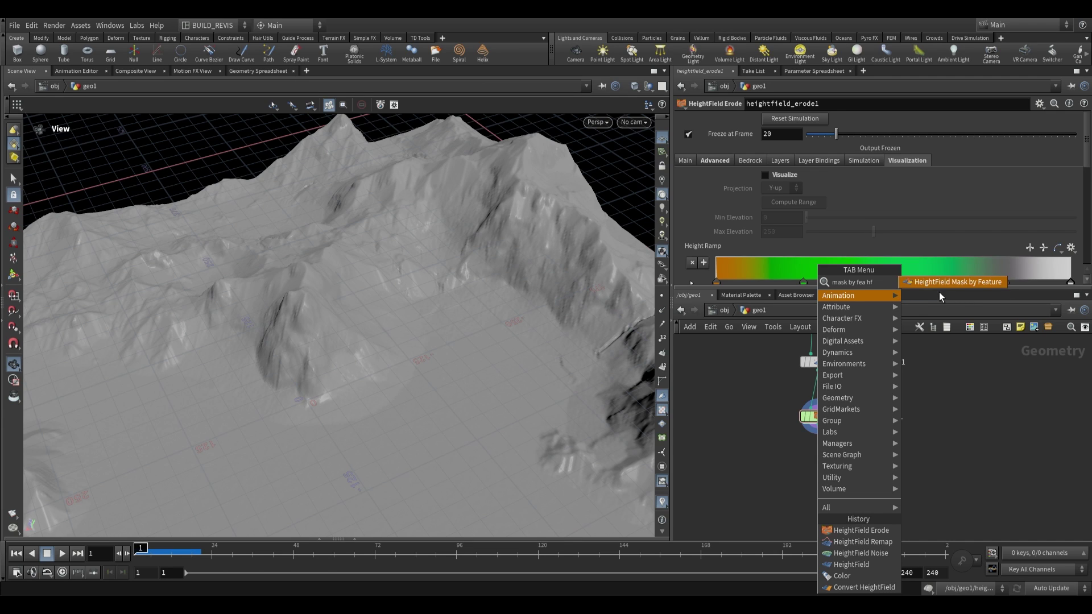
{"action": "left_click", "coordinate": [955, 293]}
{"action": "left_click", "coordinate": [813, 495]}
{"action": "scroll", "coordinate": [812, 494], "scroll_direction": "up", "scroll_amount": 3}
{"action": "left_click_drag", "start_coordinate": [812, 494], "coordinate": [840, 460]}
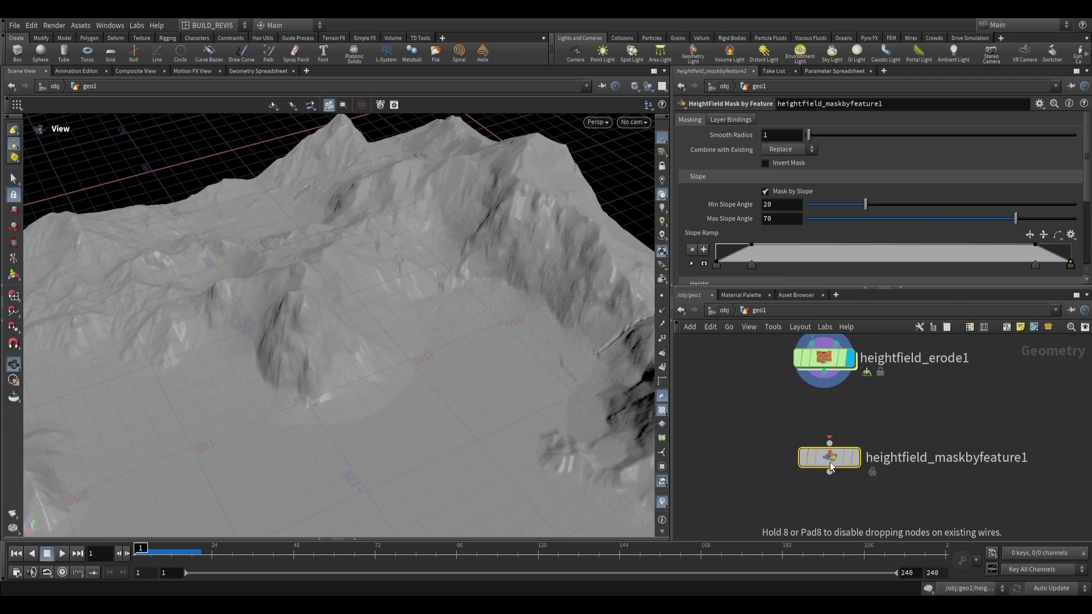
{"action": "left_click_drag", "start_coordinate": [824, 372], "coordinate": [829, 442]}
{"action": "left_click", "coordinate": [854, 458]}
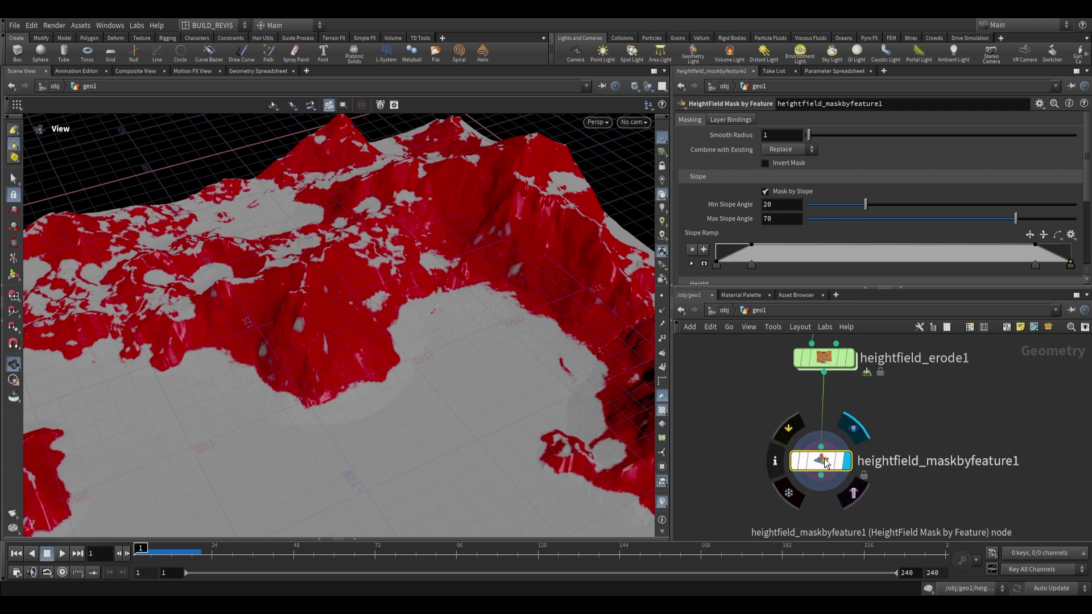
Step: Examine the slope mask on the terrain and the node's masking parameters, including the Combine with Existing modes
{"action": "left_click_drag", "start_coordinate": [484, 356], "coordinate": [520, 271]}
{"action": "left_click_drag", "start_coordinate": [484, 415], "coordinate": [600, 392]}
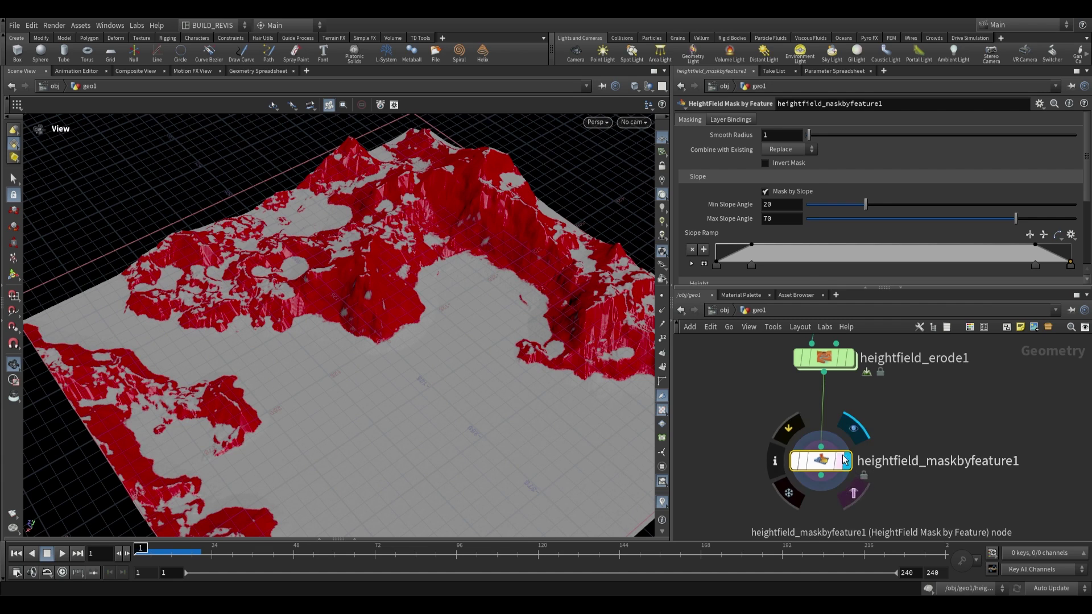
{"action": "middle_click", "coordinate": [826, 465]}
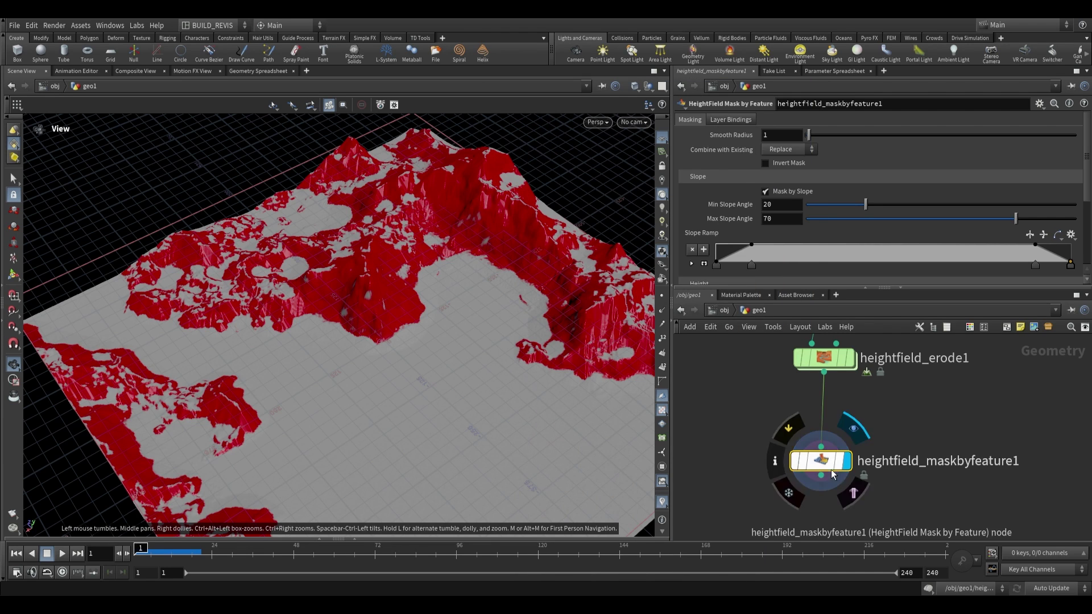
{"action": "left_click_drag", "start_coordinate": [465, 265], "coordinate": [447, 274]}
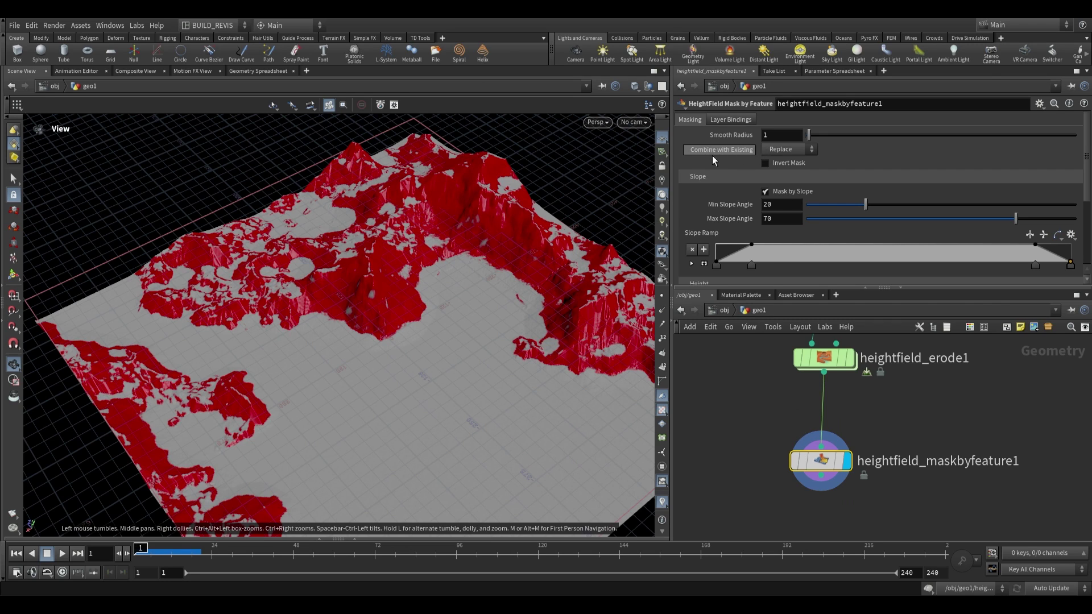
{"action": "left_click", "coordinate": [799, 150]}
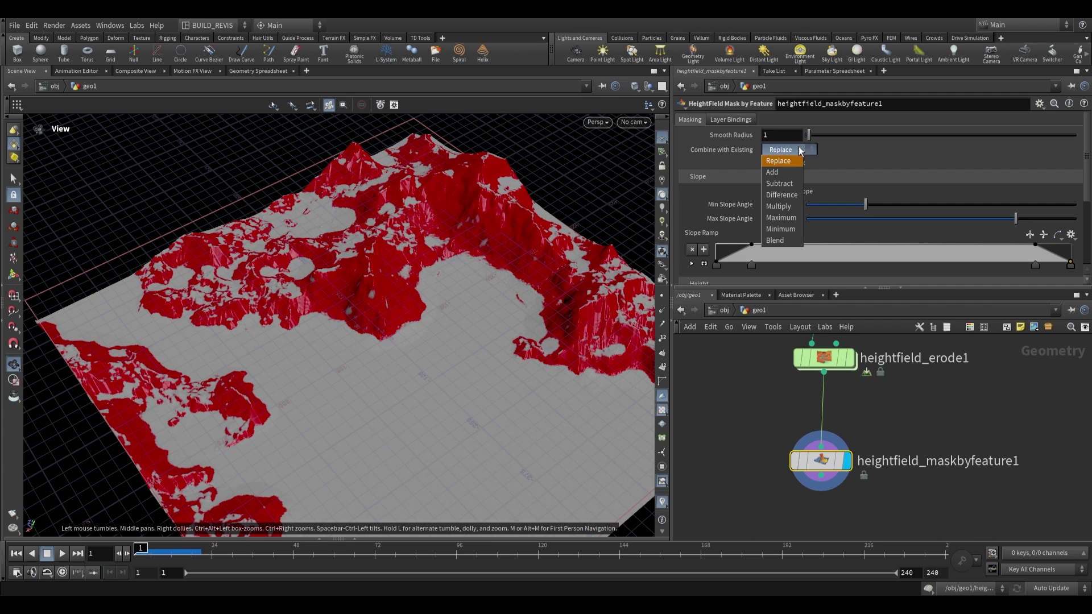
{"action": "left_click", "coordinate": [826, 164]}
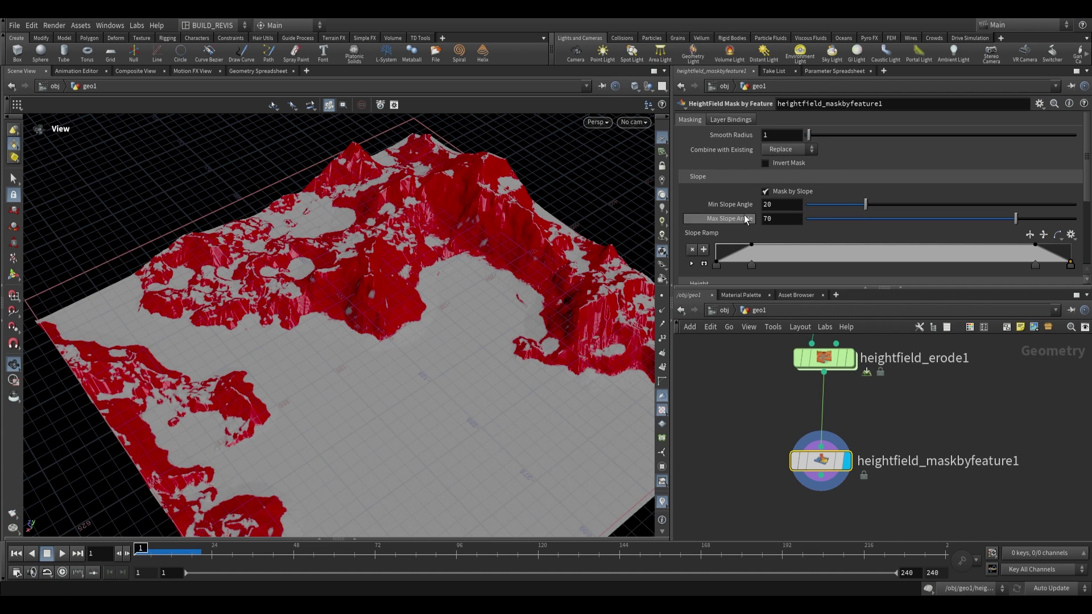
{"action": "scroll", "coordinate": [745, 208], "scroll_direction": "down", "scroll_amount": 1}
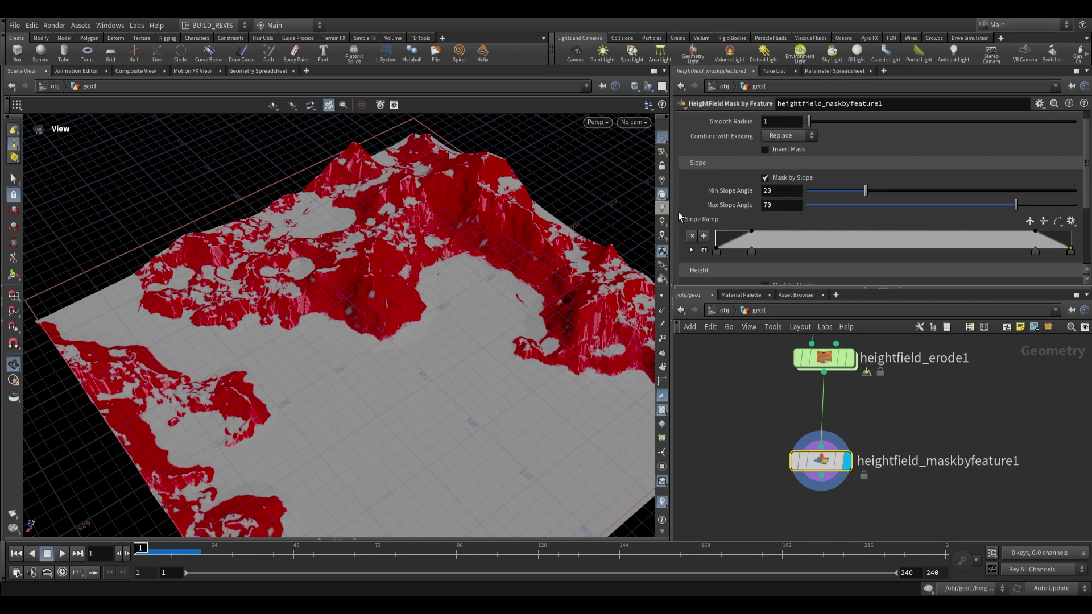
{"action": "scroll", "coordinate": [421, 273], "scroll_direction": "down", "scroll_amount": 1}
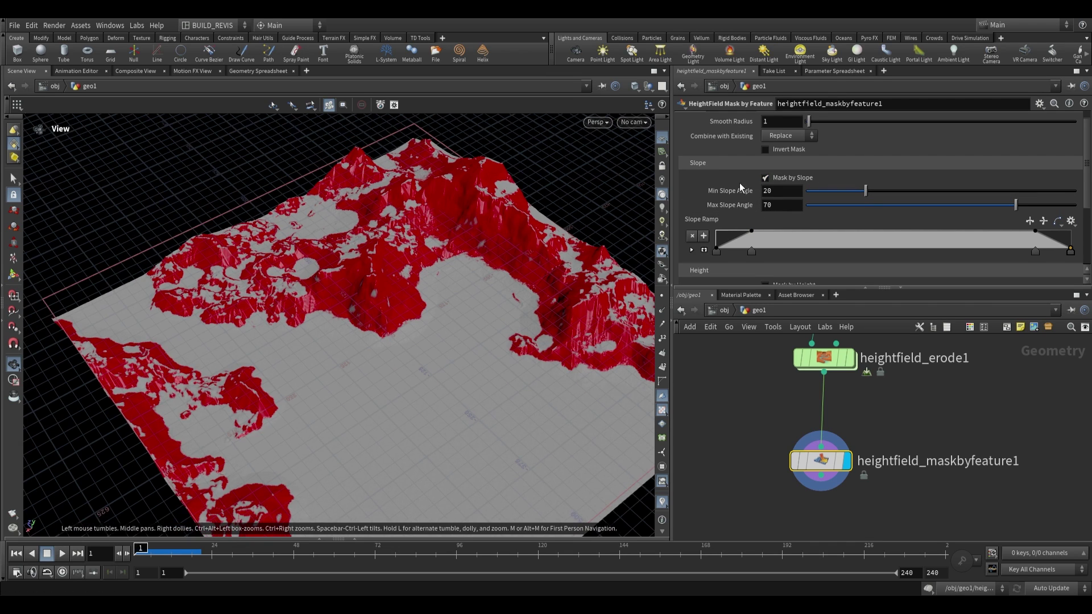
Step: Turn off Mask by Slope on the mask by feature node
{"action": "scroll", "coordinate": [751, 193], "scroll_direction": "up", "scroll_amount": 1}
{"action": "left_click", "coordinate": [765, 191]}
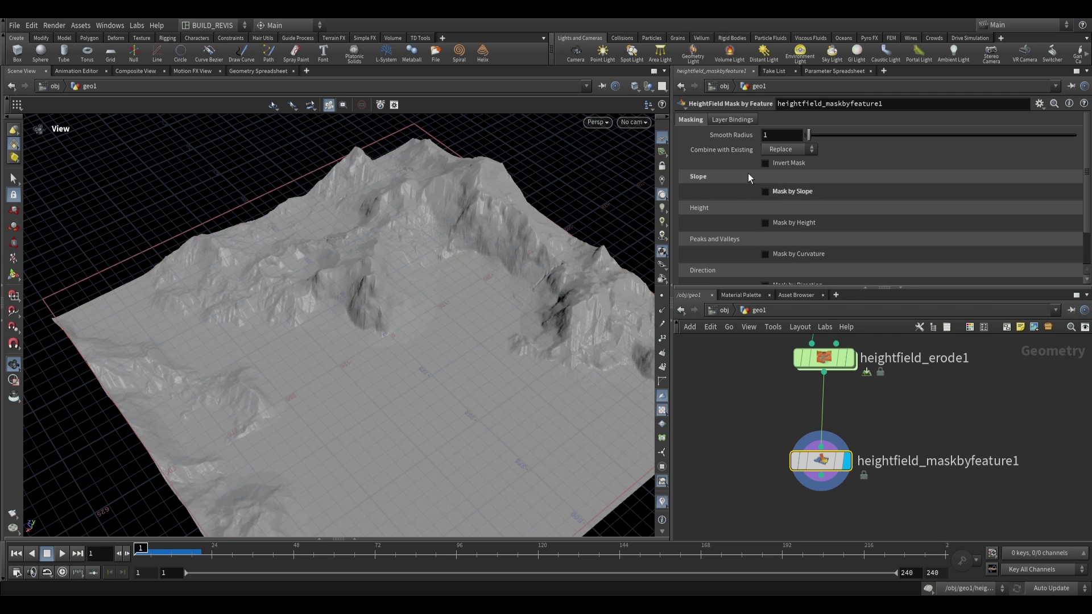
{"action": "scroll", "coordinate": [512, 278], "scroll_direction": "down", "scroll_amount": 1}
{"action": "left_click_drag", "start_coordinate": [515, 303], "coordinate": [430, 304]}
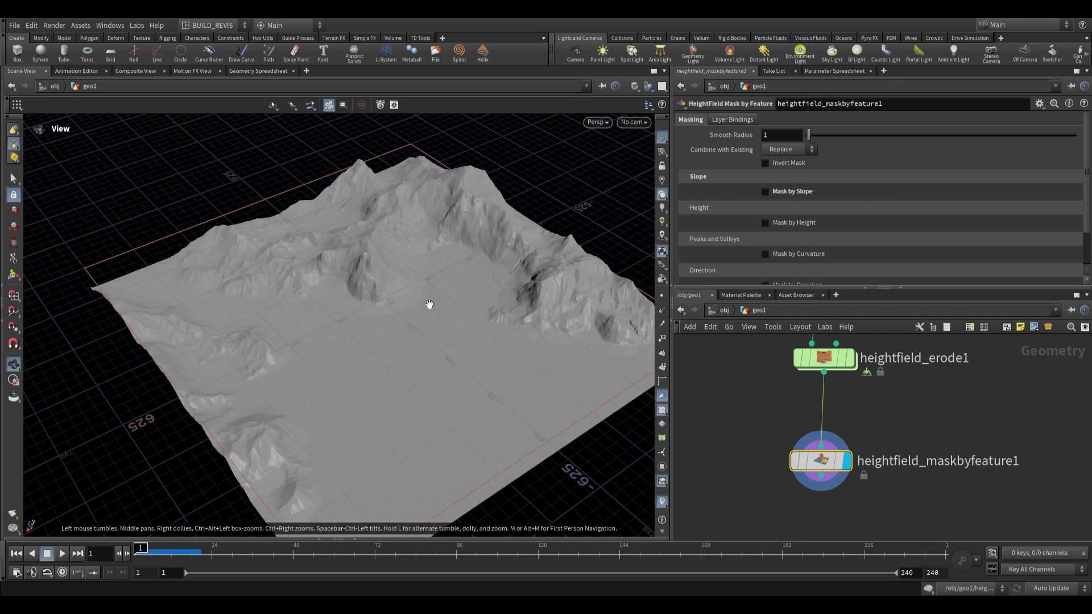
Step: Turn Mask by Slope back on in the mask by feature node and view the slope mask on the terrain
{"action": "scroll", "coordinate": [791, 217], "scroll_direction": "down", "scroll_amount": 3}
{"action": "scroll", "coordinate": [790, 232], "scroll_direction": "up", "scroll_amount": 3}
{"action": "scroll", "coordinate": [780, 274], "scroll_direction": "down", "scroll_amount": 1}
{"action": "scroll", "coordinate": [776, 165], "scroll_direction": "up", "scroll_amount": 1}
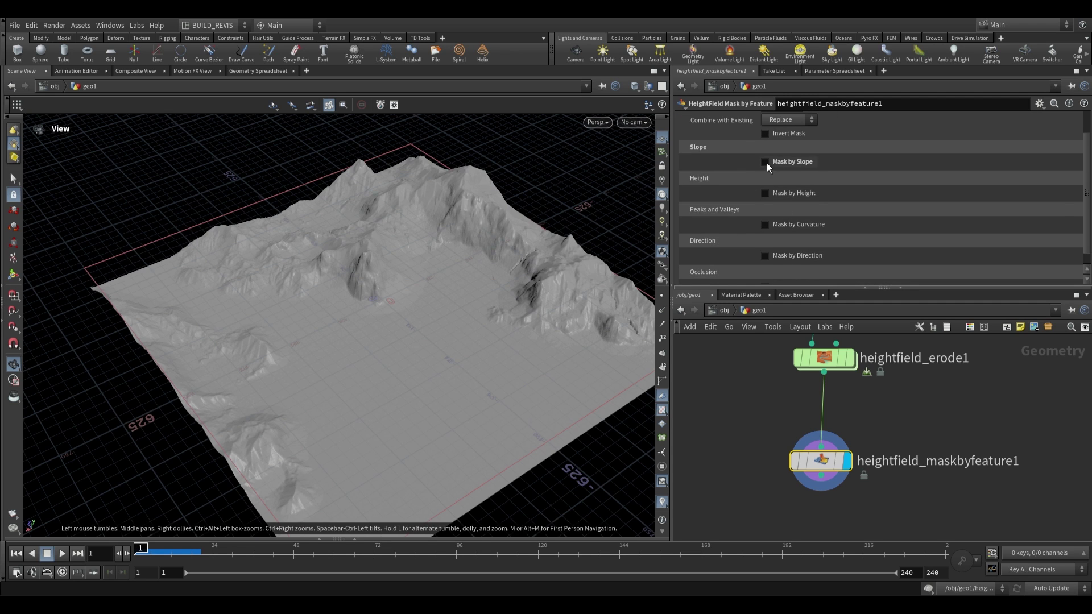
{"action": "left_click", "coordinate": [766, 162]}
{"action": "left_click_drag", "start_coordinate": [453, 282], "coordinate": [451, 288]}
{"action": "right_click_drag", "start_coordinate": [451, 288], "coordinate": [368, 254]}
{"action": "left_click_drag", "start_coordinate": [368, 254], "coordinate": [382, 238]}
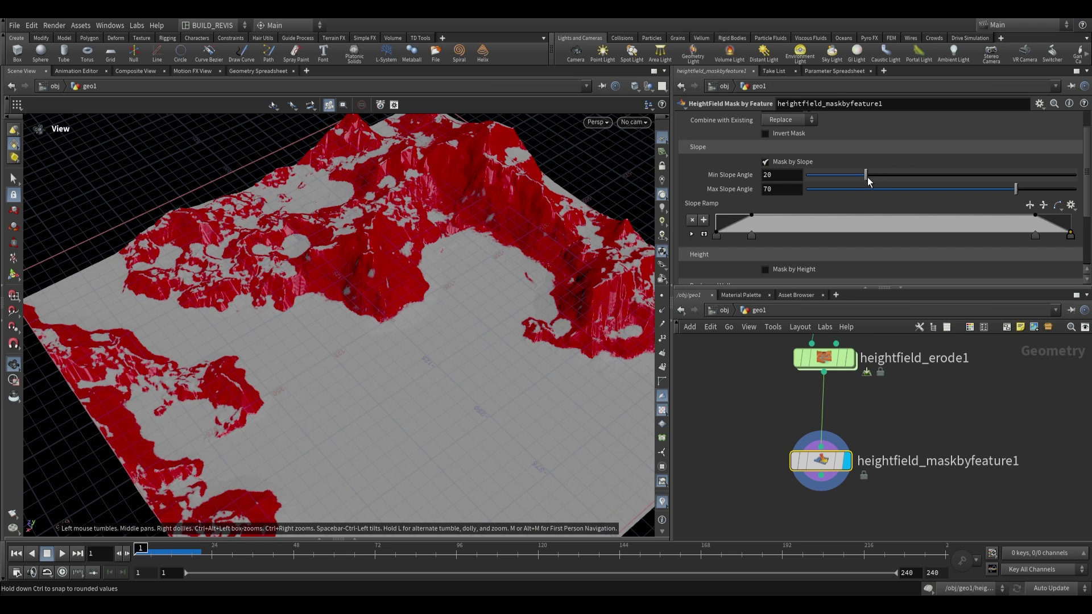
Step: Set the slope mask's Min Slope Angle to 46.7 and Max Slope Angle to 90, and check the masked cliffs
{"action": "left_click_drag", "start_coordinate": [866, 180], "coordinate": [947, 177]}
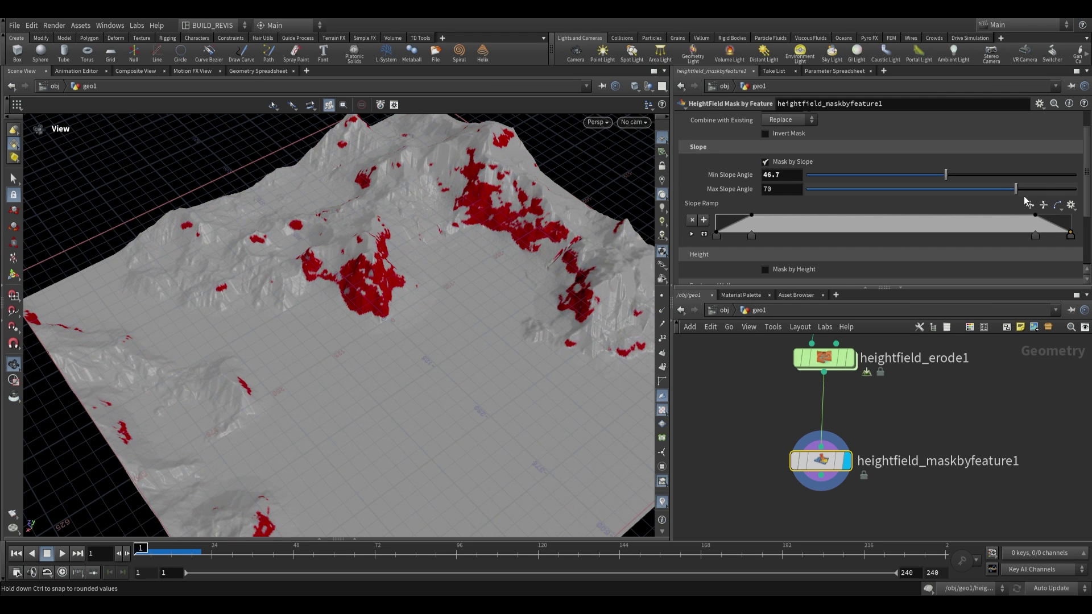
{"action": "left_click_drag", "start_coordinate": [1023, 191], "coordinate": [1076, 190]}
{"action": "left_click_drag", "start_coordinate": [472, 216], "coordinate": [524, 291]}
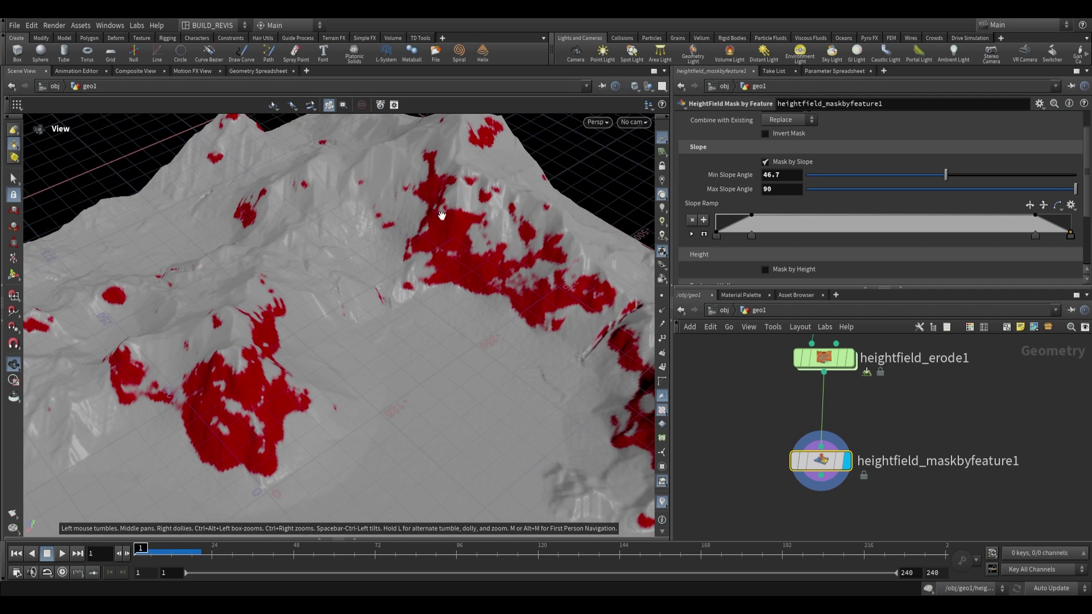
{"action": "left_click_drag", "start_coordinate": [580, 352], "coordinate": [456, 209]}
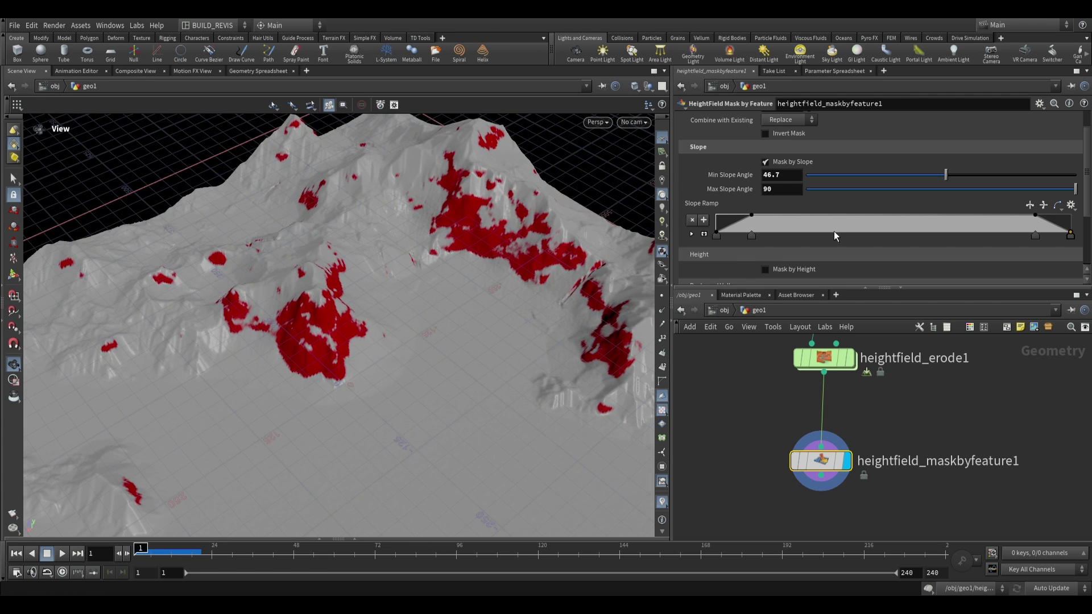
Step: Turn off Mask by Slope and turn on Mask by Height, viewing the height mask on the terrain
{"action": "left_click", "coordinate": [765, 162]}
{"action": "left_click", "coordinate": [764, 193]}
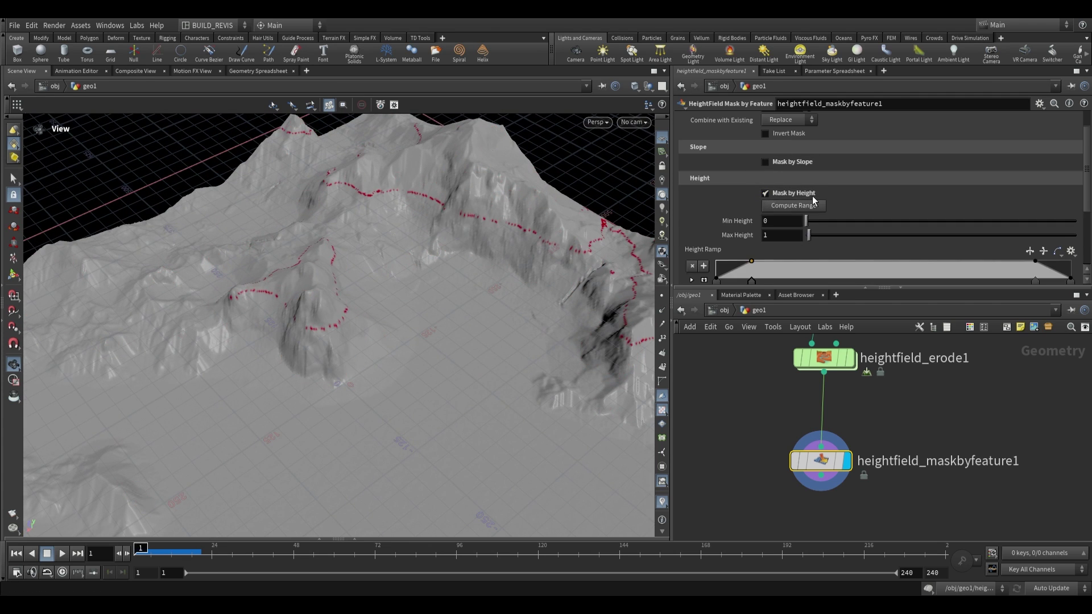
{"action": "left_click_drag", "start_coordinate": [428, 227], "coordinate": [346, 182]}
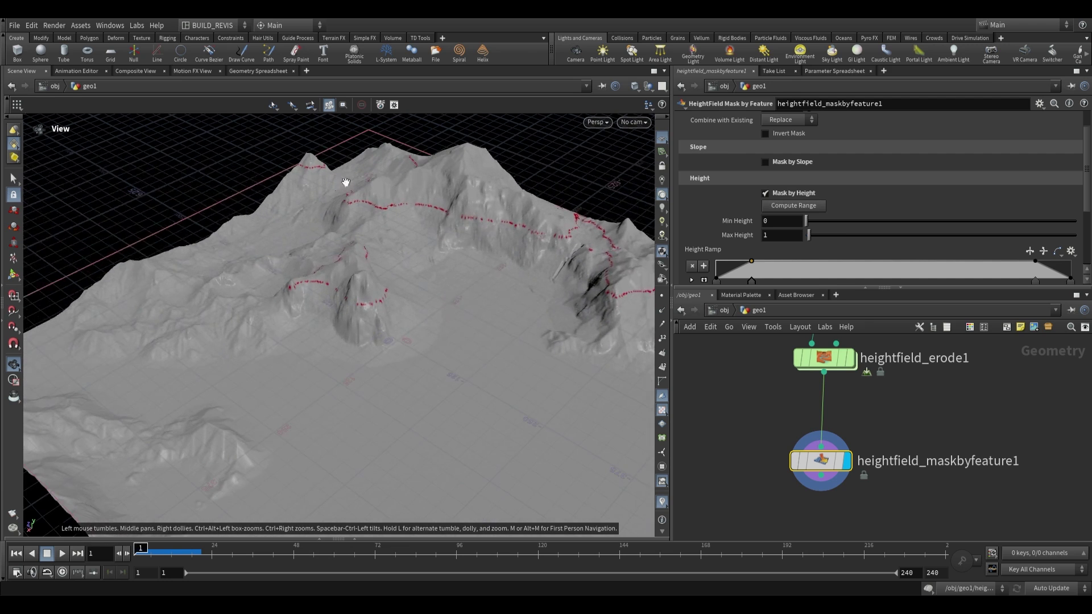
{"action": "left_click_drag", "start_coordinate": [581, 288], "coordinate": [648, 239]}
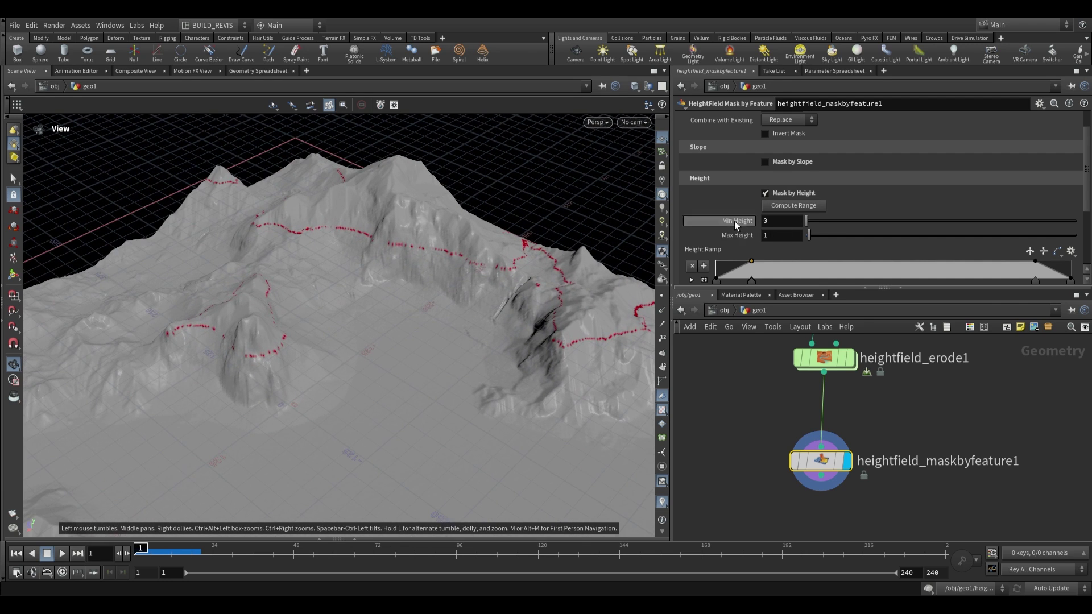
{"action": "scroll", "coordinate": [741, 235], "scroll_direction": "down", "scroll_amount": 1}
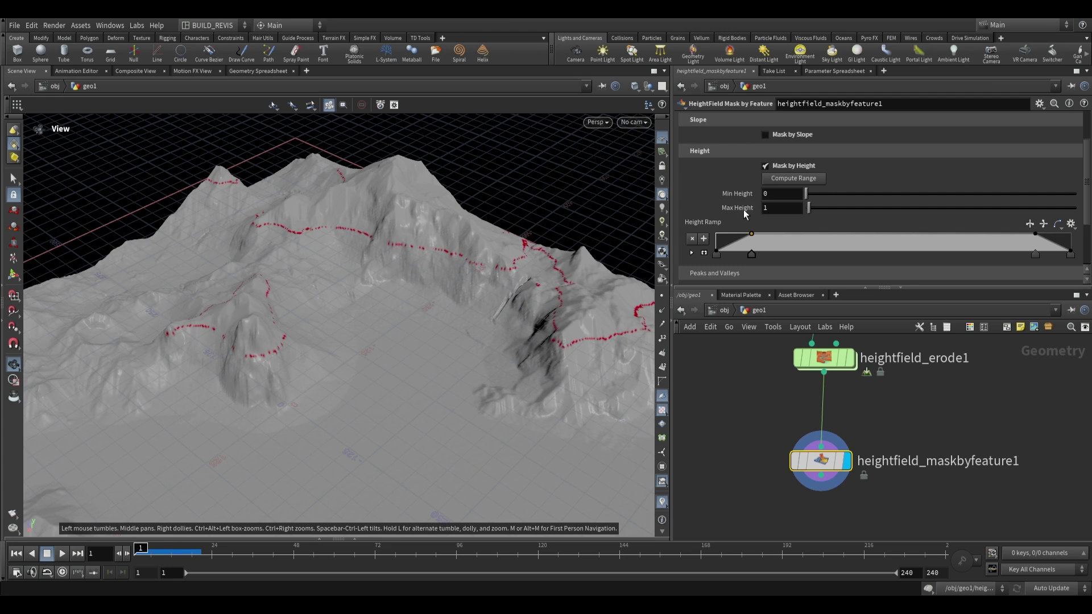
Step: Compute the terrain's height range for the height mask and inspect its coverage
{"action": "left_click", "coordinate": [794, 179]}
{"action": "left_click_drag", "start_coordinate": [479, 296], "coordinate": [412, 240]}
{"action": "scroll", "coordinate": [464, 264], "scroll_direction": "down", "scroll_amount": 5}
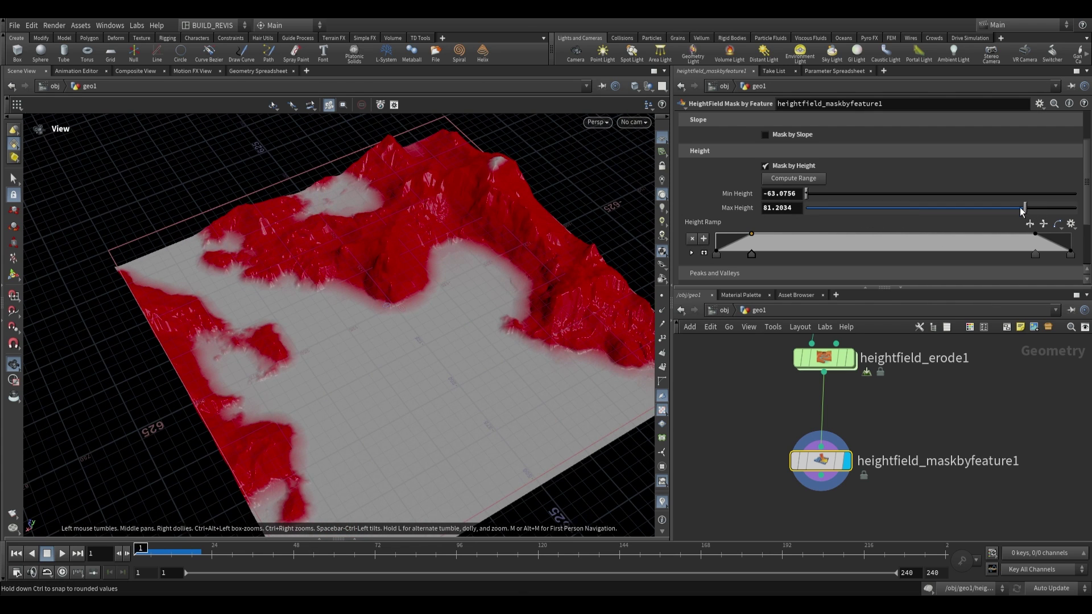
{"action": "left_click_drag", "start_coordinate": [469, 234], "coordinate": [447, 151]}
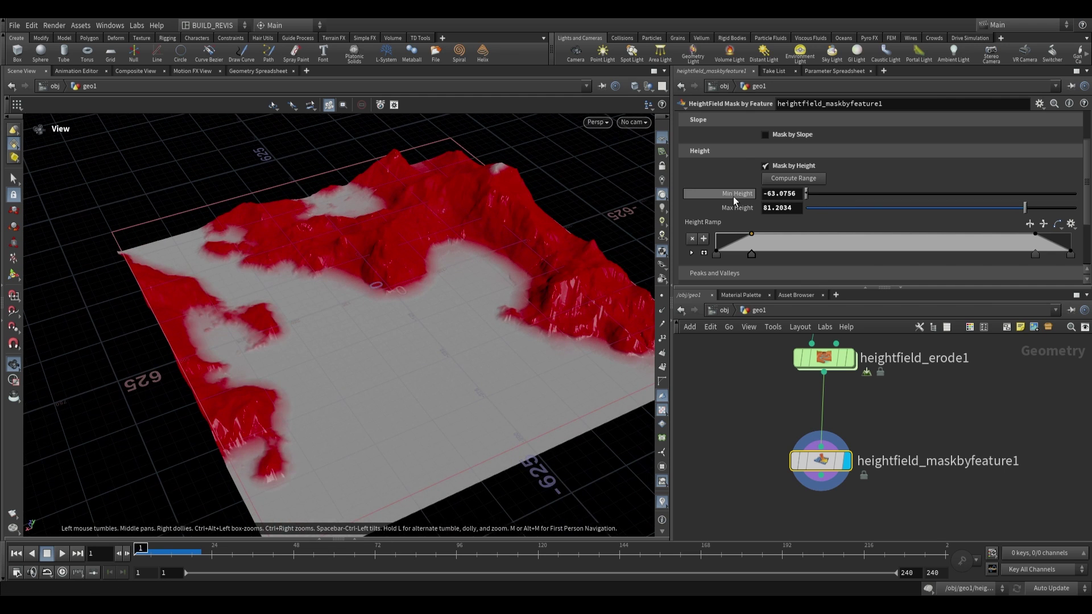
Step: Raise the height mask's Min Height to -2.0756 and inspect the masked peaks
{"action": "middle_click_drag", "start_coordinate": [732, 196], "coordinate": [1036, 182]}
{"action": "left_click_drag", "start_coordinate": [362, 253], "coordinate": [445, 212]}
{"action": "right_click_drag", "start_coordinate": [446, 212], "coordinate": [364, 272]}
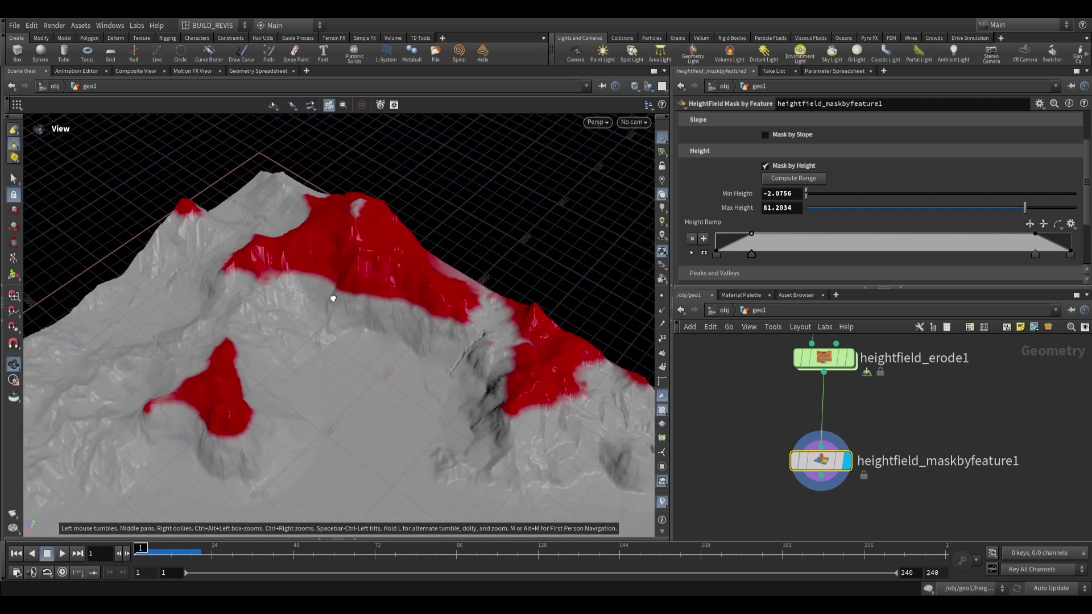
{"action": "left_click_drag", "start_coordinate": [333, 298], "coordinate": [560, 290]}
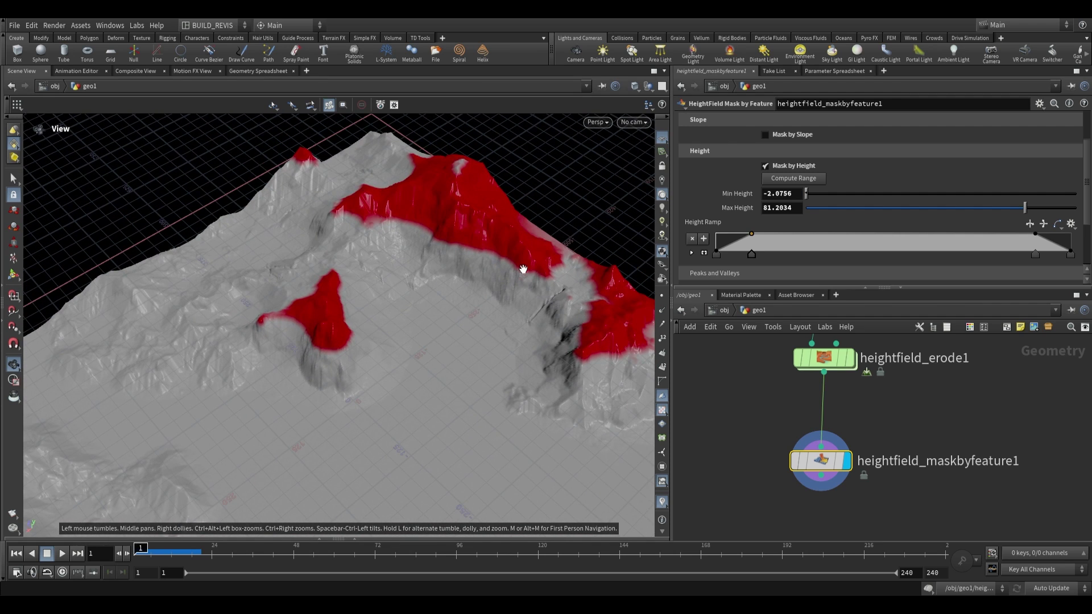
Step: Replace the height masking with Mask by Curvature and view the terrain from a closer angle
{"action": "left_click", "coordinate": [765, 166]}
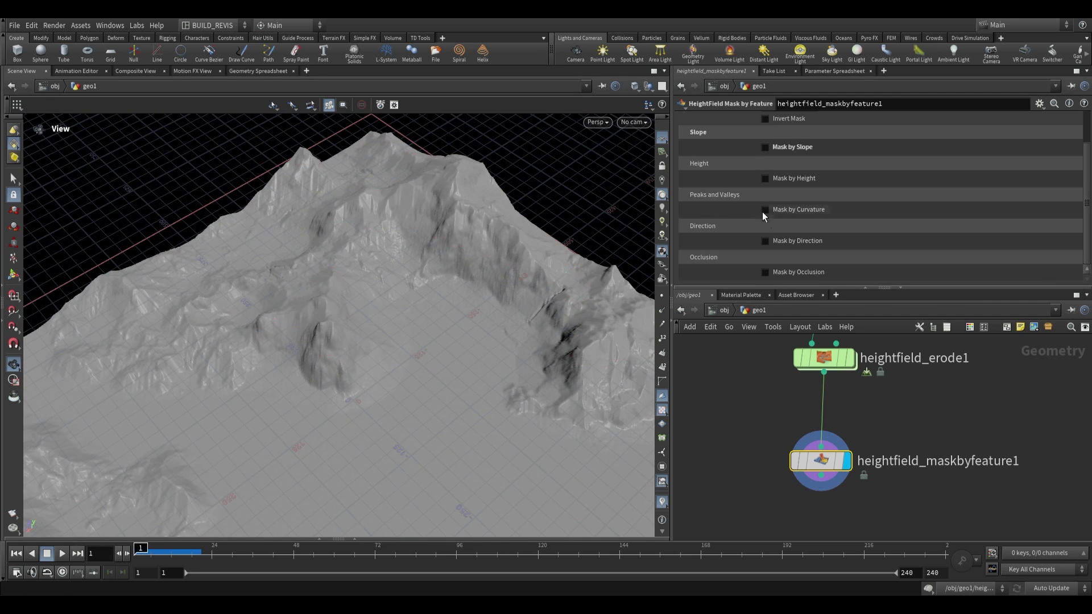
{"action": "left_click", "coordinate": [766, 209]}
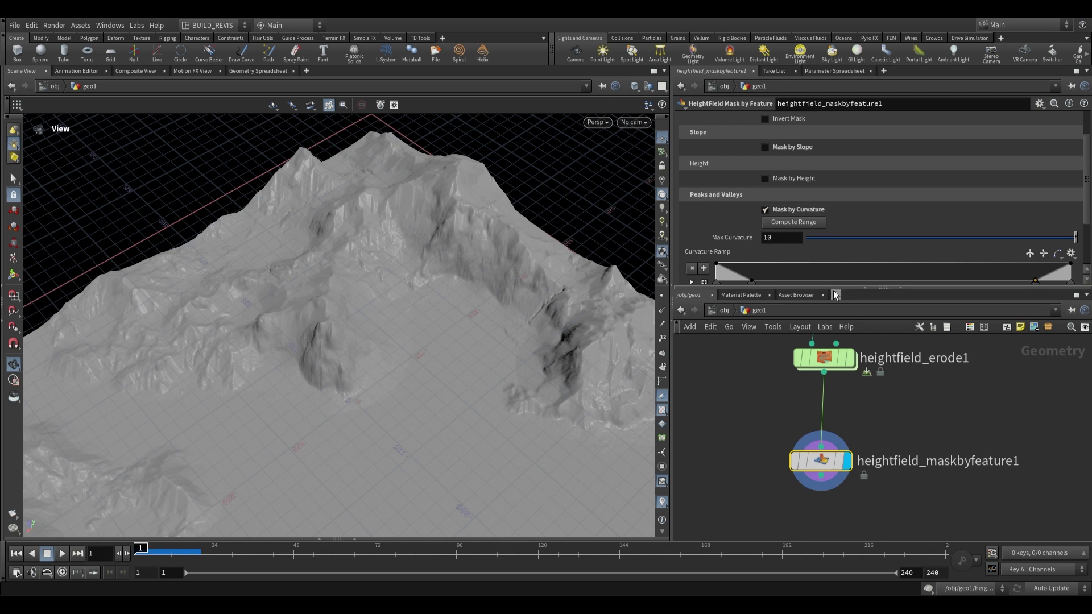
{"action": "left_click_drag", "start_coordinate": [603, 239], "coordinate": [393, 313]}
{"action": "scroll", "coordinate": [337, 319], "scroll_direction": "up", "scroll_amount": 5}
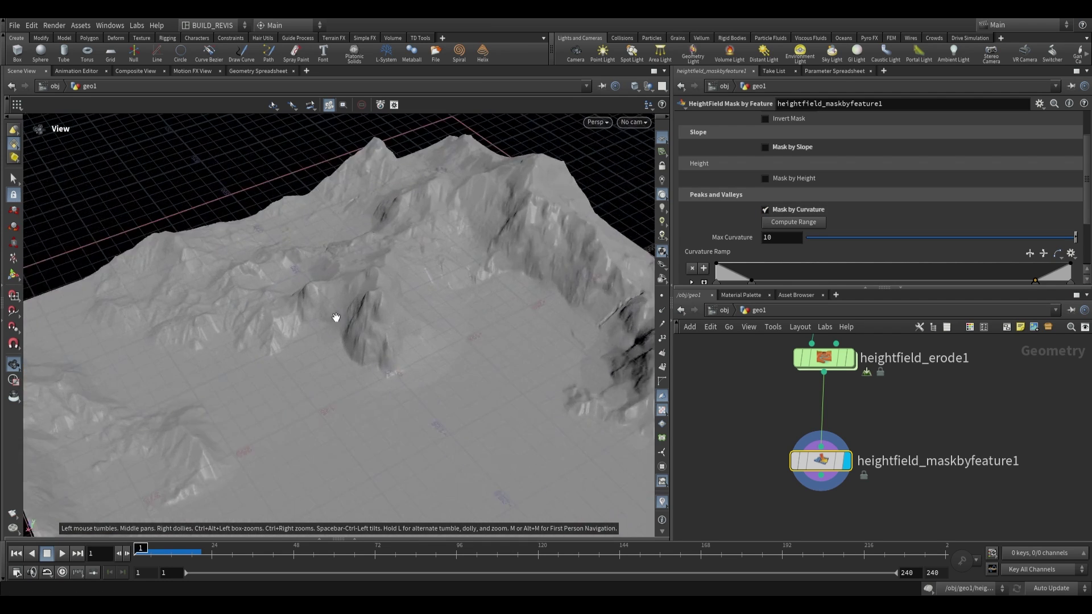
{"action": "middle_click_drag", "start_coordinate": [450, 289], "coordinate": [406, 261]}
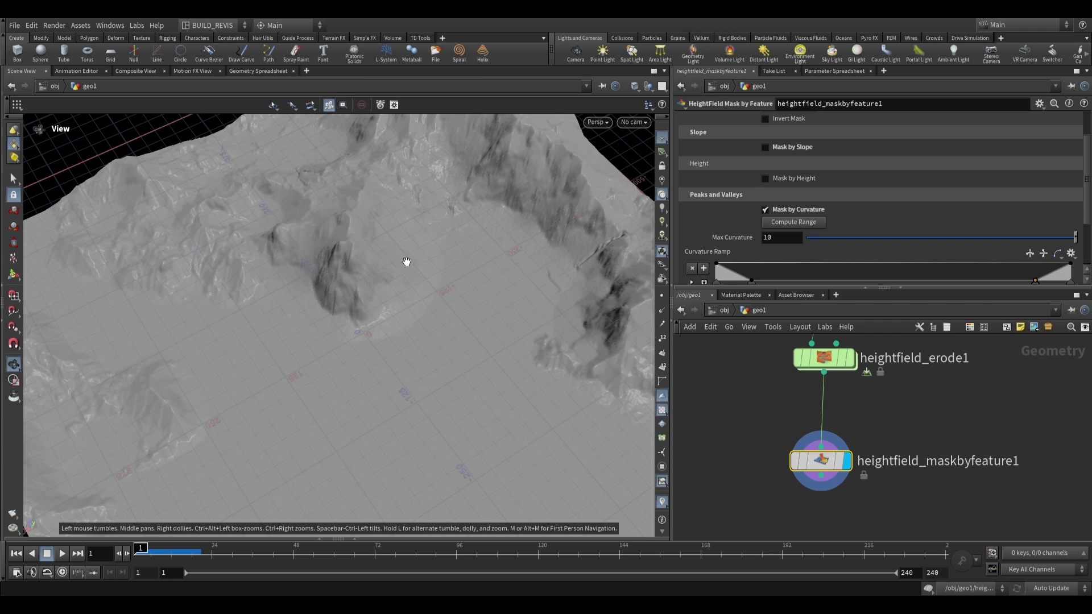
Step: Compute the curvature range for the curvature mask and inspect how it covers the terrain
{"action": "left_click", "coordinate": [777, 222]}
{"action": "scroll", "coordinate": [433, 214], "scroll_direction": "down", "scroll_amount": 3}
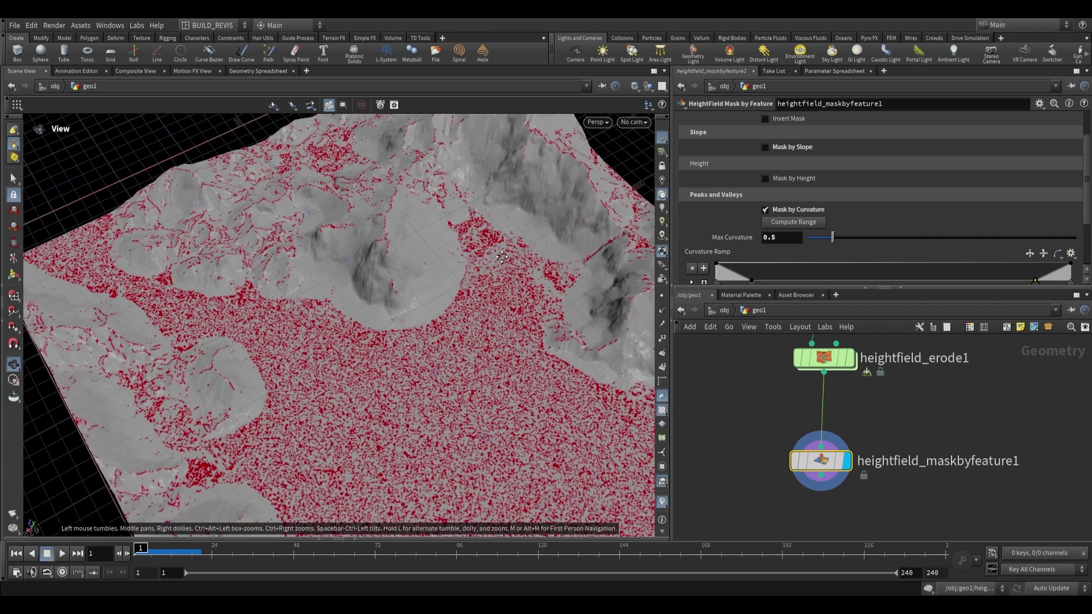
{"action": "middle_click_drag", "start_coordinate": [434, 214], "coordinate": [399, 244]}
{"action": "scroll", "coordinate": [399, 245], "scroll_direction": "up", "scroll_amount": 2}
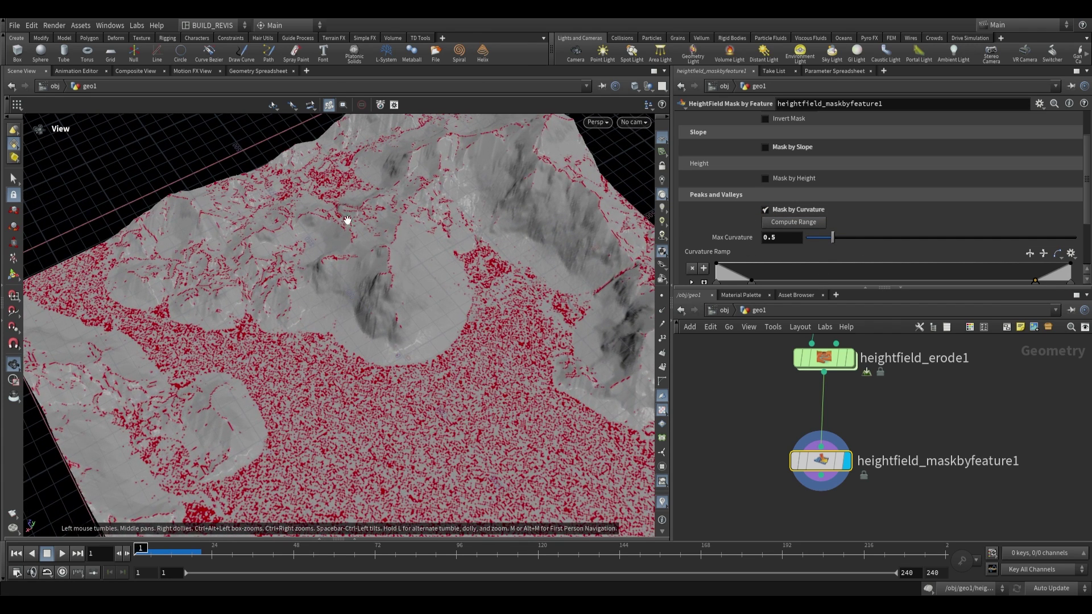
{"action": "left_click_drag", "start_coordinate": [454, 197], "coordinate": [472, 205]}
Step: Set the curvature mask's Max Curvature to 0.09 and inspect the masked ridges up close and from afar
{"action": "left_click_drag", "start_coordinate": [831, 237], "coordinate": [811, 239]}
{"action": "scroll", "coordinate": [386, 250], "scroll_direction": "up", "scroll_amount": 6}
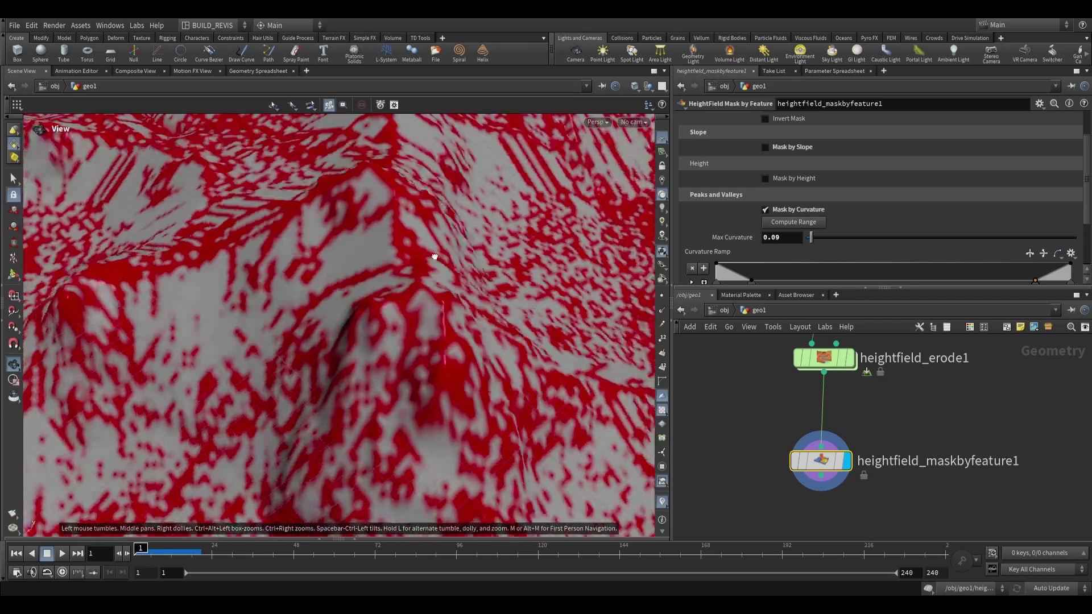
{"action": "left_click_drag", "start_coordinate": [455, 256], "coordinate": [348, 235]}
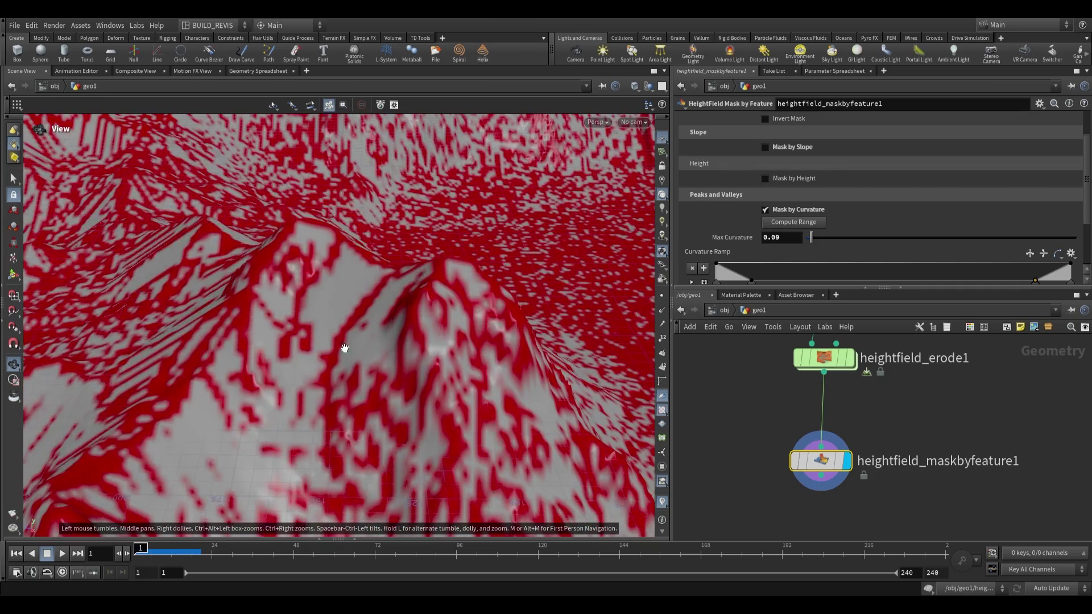
{"action": "right_click_drag", "start_coordinate": [345, 347], "coordinate": [241, 352]}
{"action": "left_click_drag", "start_coordinate": [241, 352], "coordinate": [455, 206]}
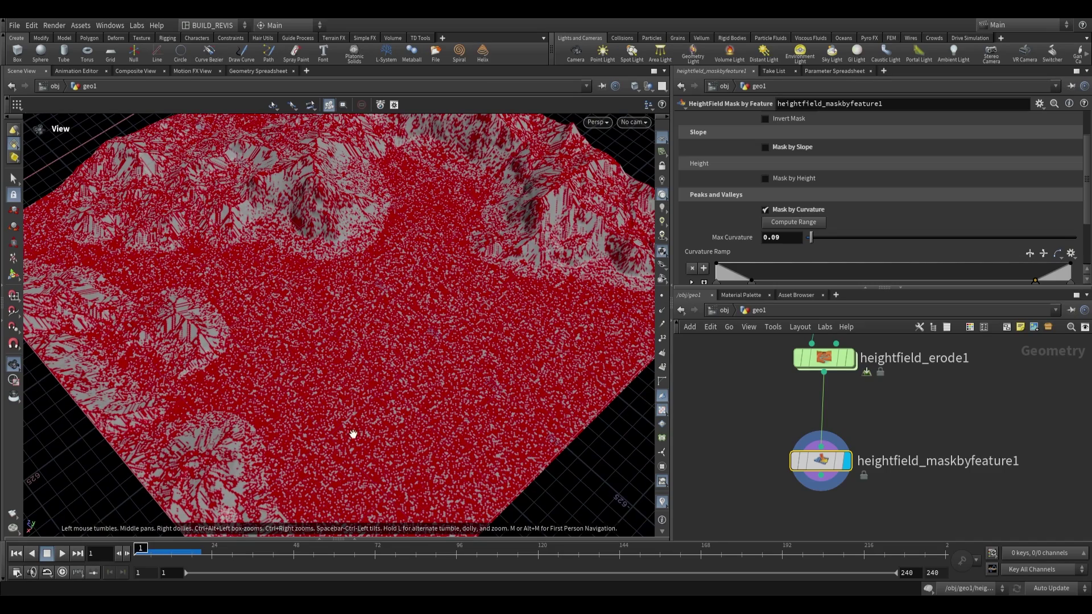
{"action": "left_click_drag", "start_coordinate": [413, 270], "coordinate": [421, 277]}
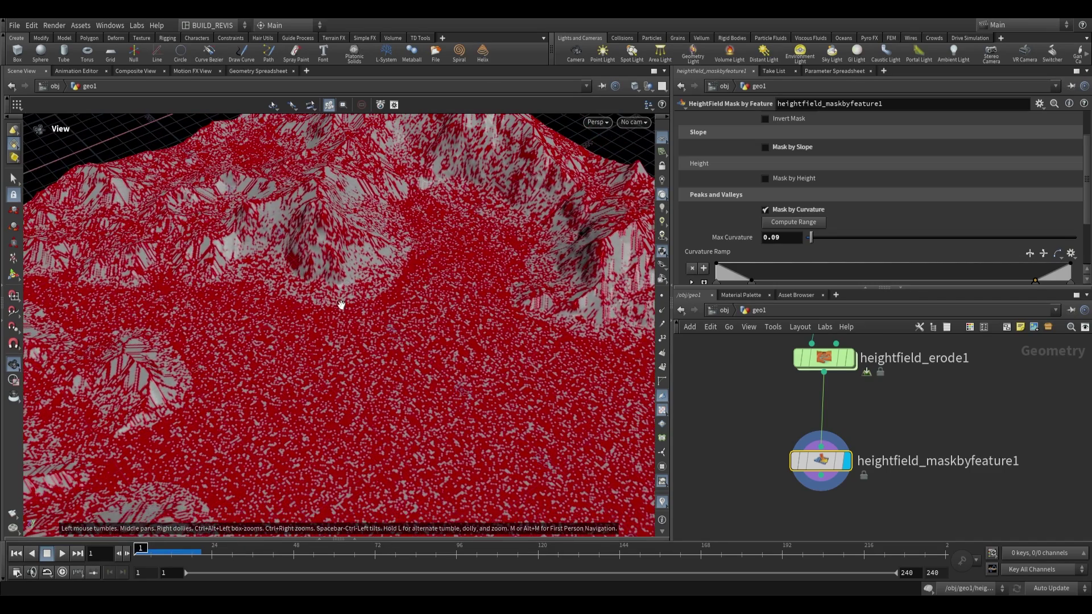
Step: Turn Mask by Height back on alongside Mask by Curvature to combine both masks
{"action": "left_click", "coordinate": [765, 178]}
{"action": "left_click_drag", "start_coordinate": [637, 259], "coordinate": [432, 256]}
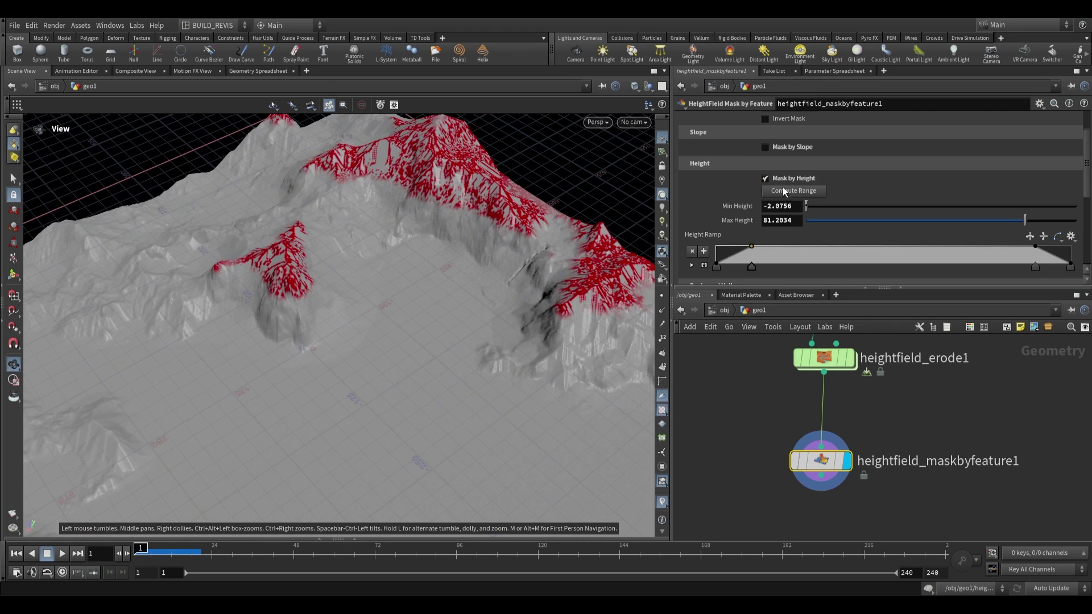
{"action": "scroll", "coordinate": [728, 206], "scroll_direction": "down", "scroll_amount": 3}
{"action": "scroll", "coordinate": [718, 223], "scroll_direction": "up", "scroll_amount": 3}
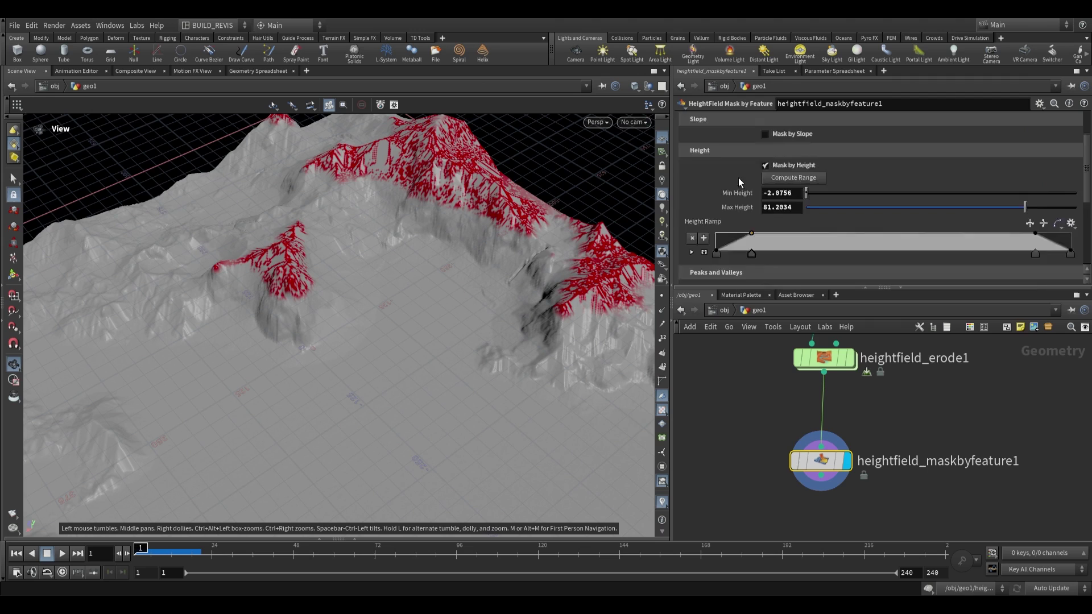
Step: Examine the combined height and curvature mask on the peaks together with both features' parameters and ramps
{"action": "scroll", "coordinate": [740, 193], "scroll_direction": "down", "scroll_amount": 4}
{"action": "scroll", "coordinate": [734, 213], "scroll_direction": "up", "scroll_amount": 3}
{"action": "scroll", "coordinate": [728, 216], "scroll_direction": "down", "scroll_amount": 2}
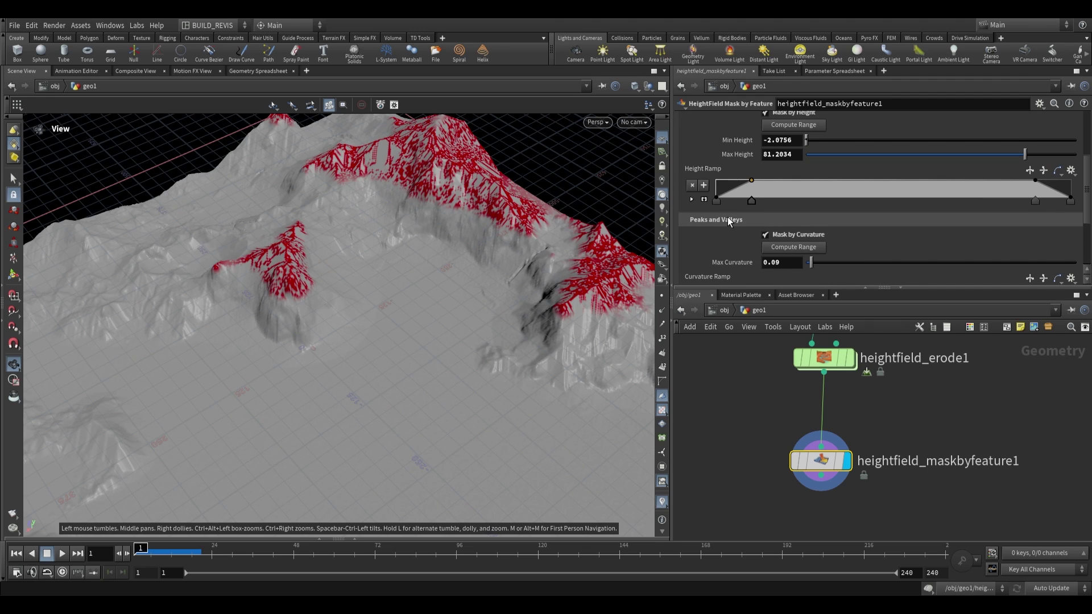
{"action": "left_click_drag", "start_coordinate": [474, 230], "coordinate": [500, 232]}
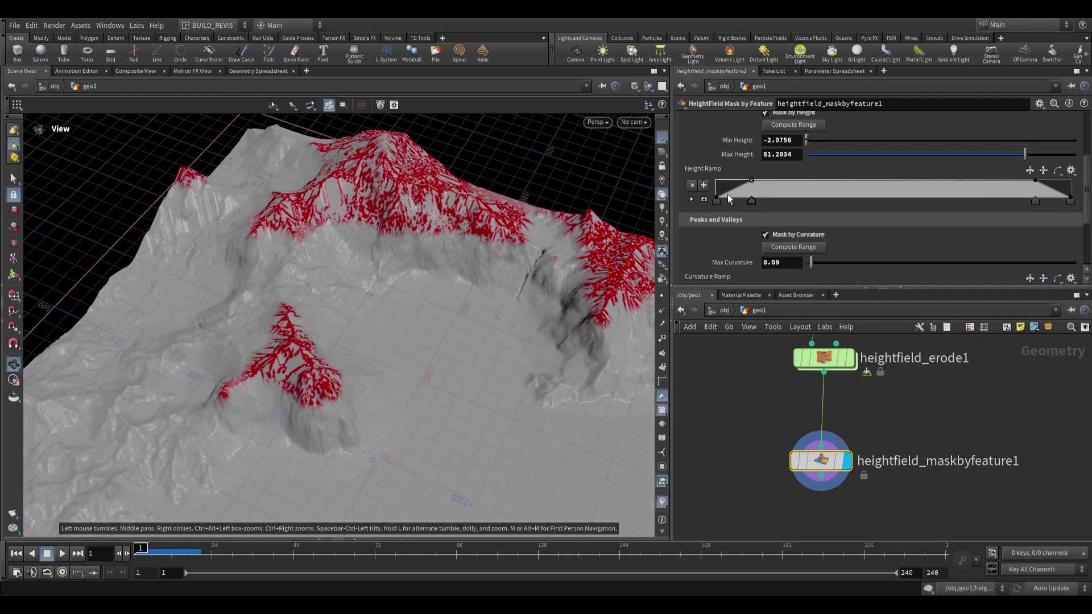
{"action": "scroll", "coordinate": [742, 143], "scroll_direction": "up", "scroll_amount": 2}
{"action": "scroll", "coordinate": [827, 167], "scroll_direction": "down", "scroll_amount": 6}
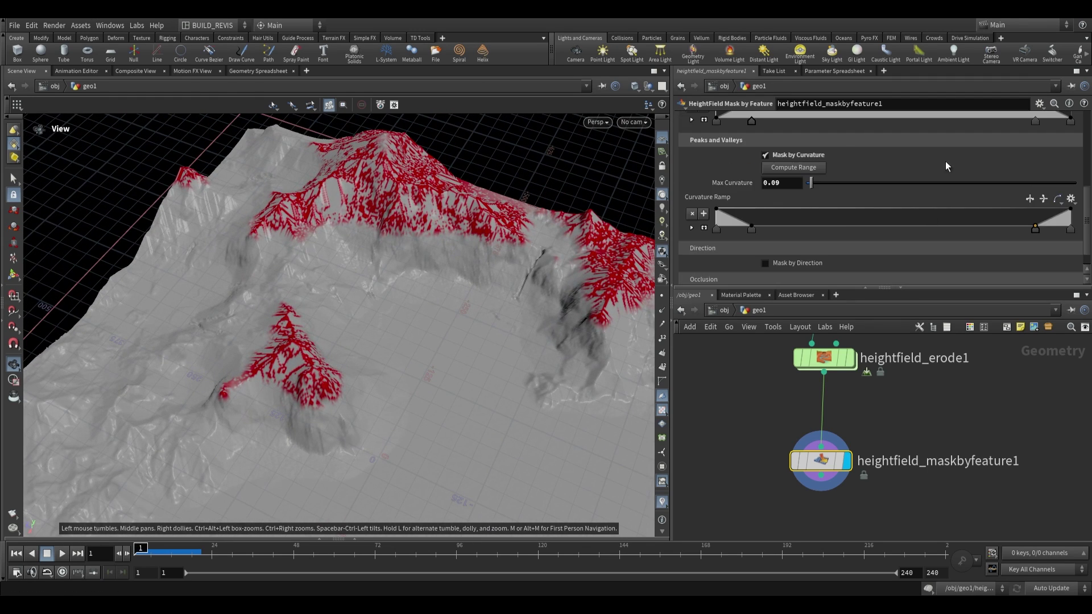
{"action": "left_click_drag", "start_coordinate": [358, 332], "coordinate": [301, 320]}
{"action": "right_click_drag", "start_coordinate": [641, 263], "coordinate": [881, 218]}
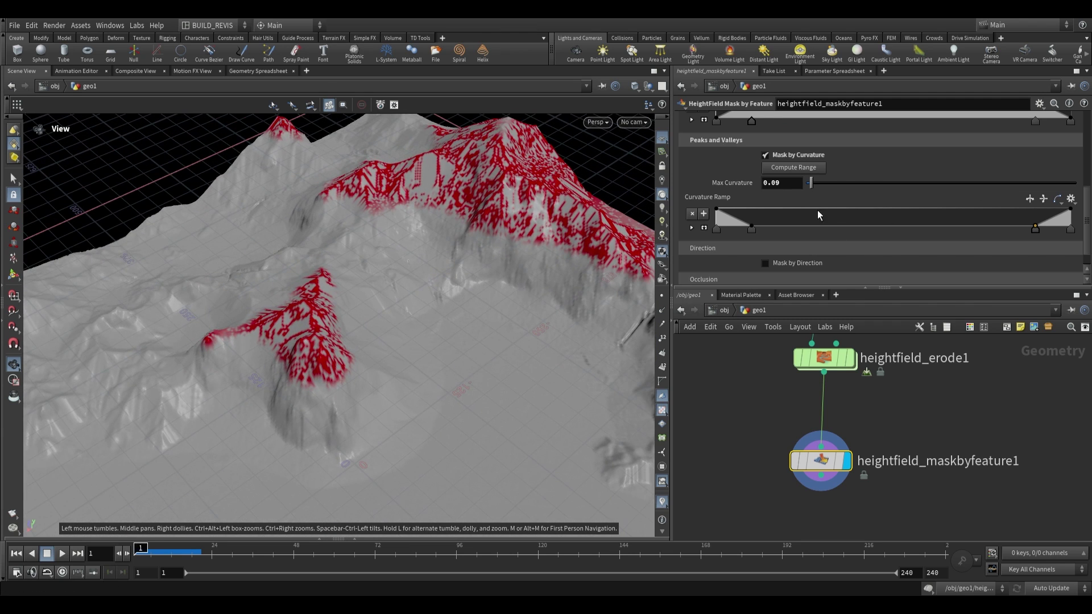
Step: Try flipping the Curvature Ramp vertically and back, and examine the mask on the peaks
{"action": "left_click", "coordinate": [1044, 200]}
{"action": "left_click", "coordinate": [1044, 202]}
{"action": "scroll", "coordinate": [489, 232], "scroll_direction": "down", "scroll_amount": 1}
{"action": "right_click_drag", "start_coordinate": [503, 231], "coordinate": [482, 250]}
{"action": "left_click_drag", "start_coordinate": [481, 250], "coordinate": [451, 191]}
{"action": "left_click_drag", "start_coordinate": [513, 246], "coordinate": [432, 296]}
Step: Turn off Mask by Curvature and Mask by Height on the mask by feature node
{"action": "scroll", "coordinate": [710, 222], "scroll_direction": "up", "scroll_amount": 3}
{"action": "left_click", "coordinate": [767, 208]}
{"action": "scroll", "coordinate": [757, 217], "scroll_direction": "up", "scroll_amount": 3}
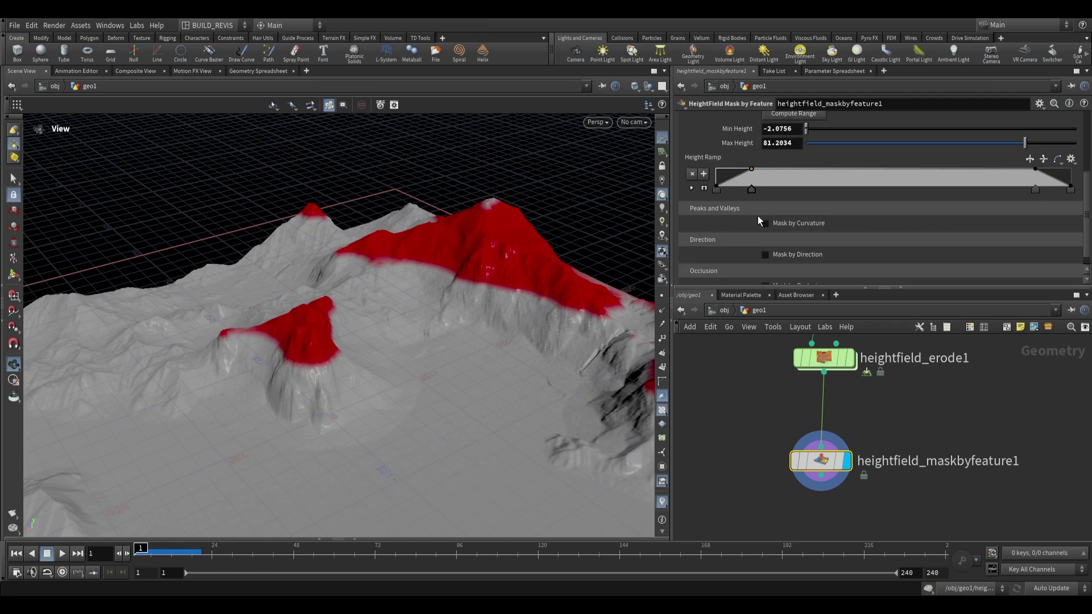
{"action": "left_click", "coordinate": [767, 128]}
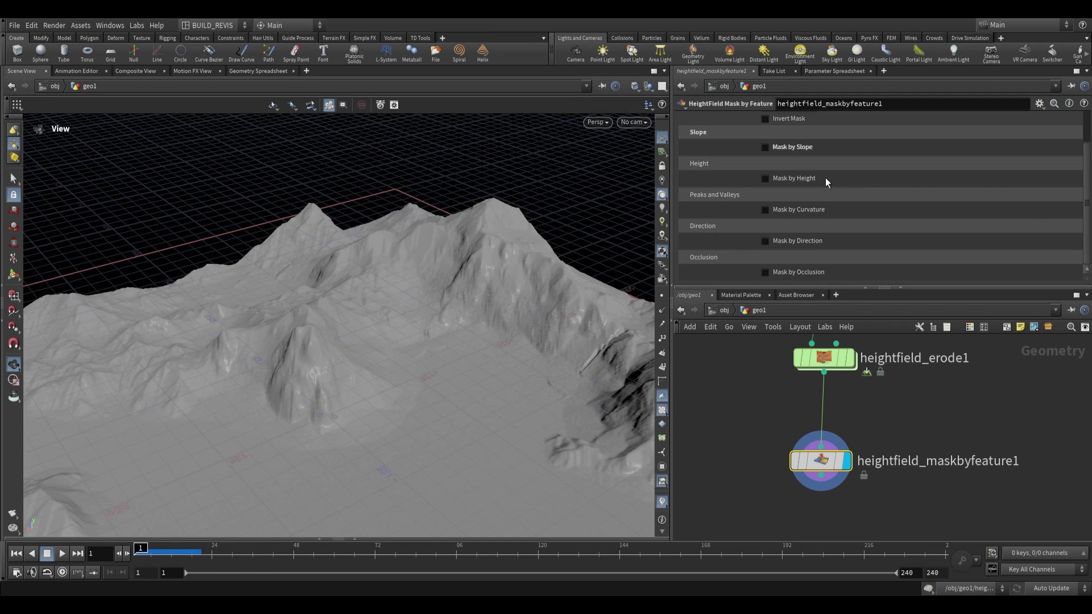
Step: Turn on Mask by Direction and view the direction mask on the whole terrain from above
{"action": "left_click", "coordinate": [766, 241]}
{"action": "left_click_drag", "start_coordinate": [453, 310], "coordinate": [401, 366]}
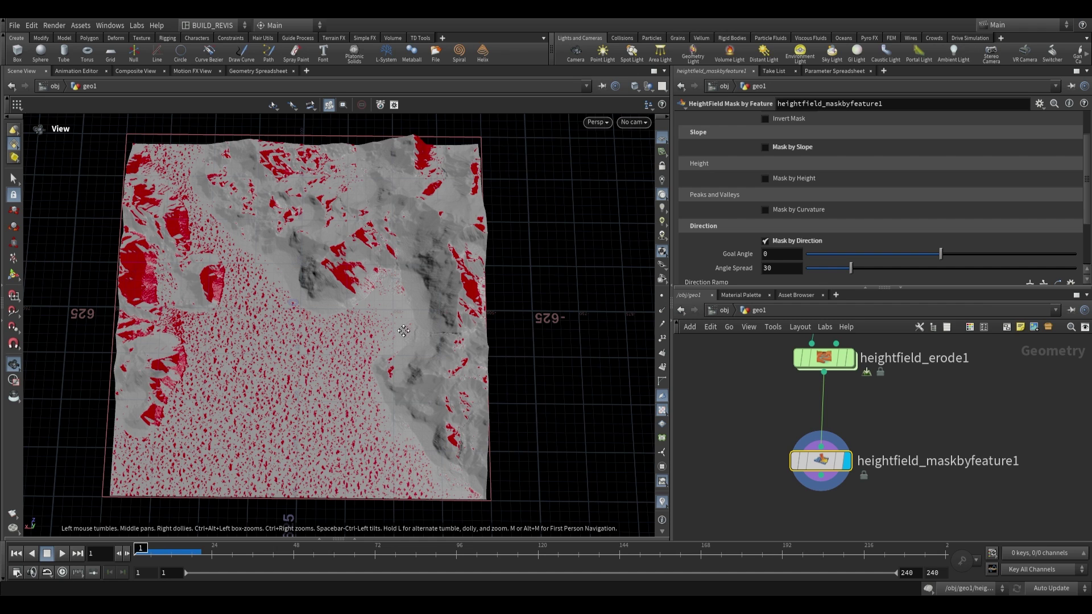
{"action": "middle_click_drag", "start_coordinate": [404, 331], "coordinate": [566, 282]}
{"action": "middle_click_drag", "start_coordinate": [356, 351], "coordinate": [404, 360]}
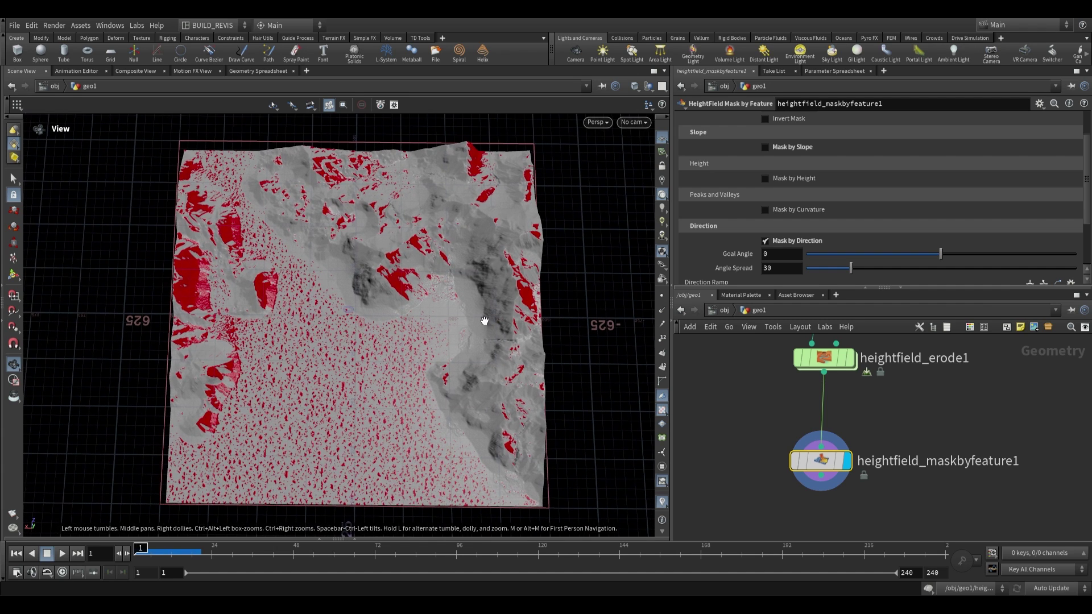
Step: Try a Goal Angle of 180 for the direction mask, reset it to 0, and set Angle Spread to 126.5
{"action": "left_click_drag", "start_coordinate": [939, 256], "coordinate": [1078, 256]}
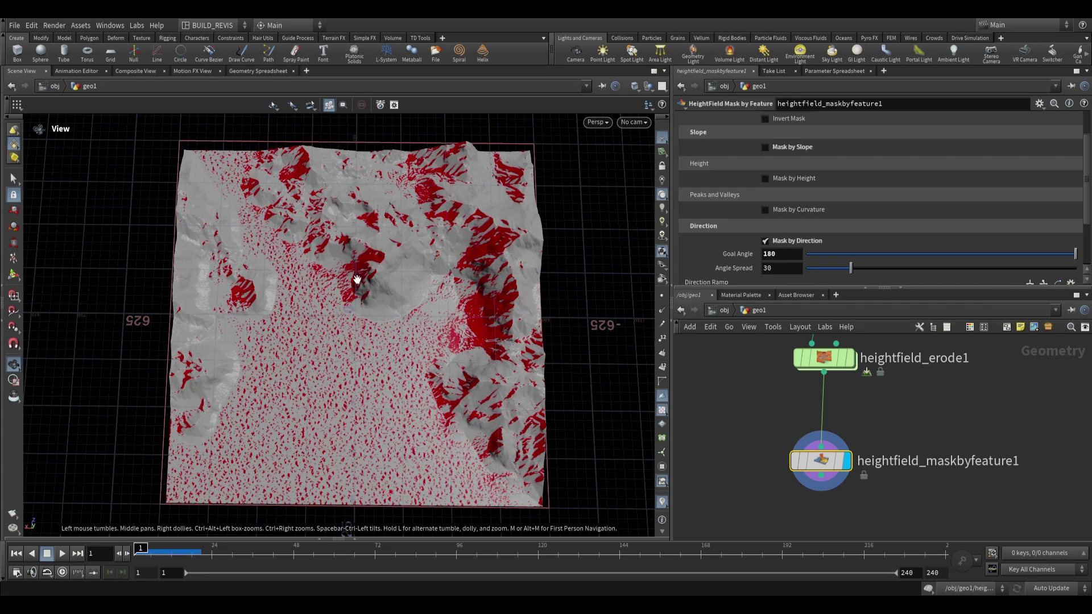
{"action": "middle_click_drag", "start_coordinate": [732, 257], "coordinate": [826, 217]}
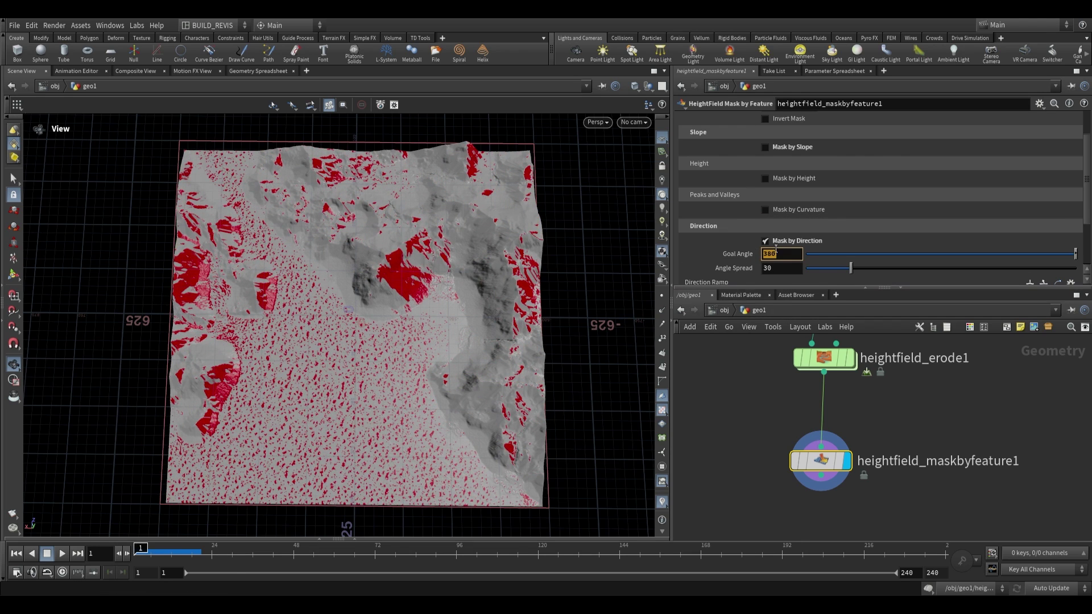
{"action": "type", "text": "0"}
{"action": "key", "text": "Return"}
{"action": "left_click_drag", "start_coordinate": [427, 293], "coordinate": [398, 295]}
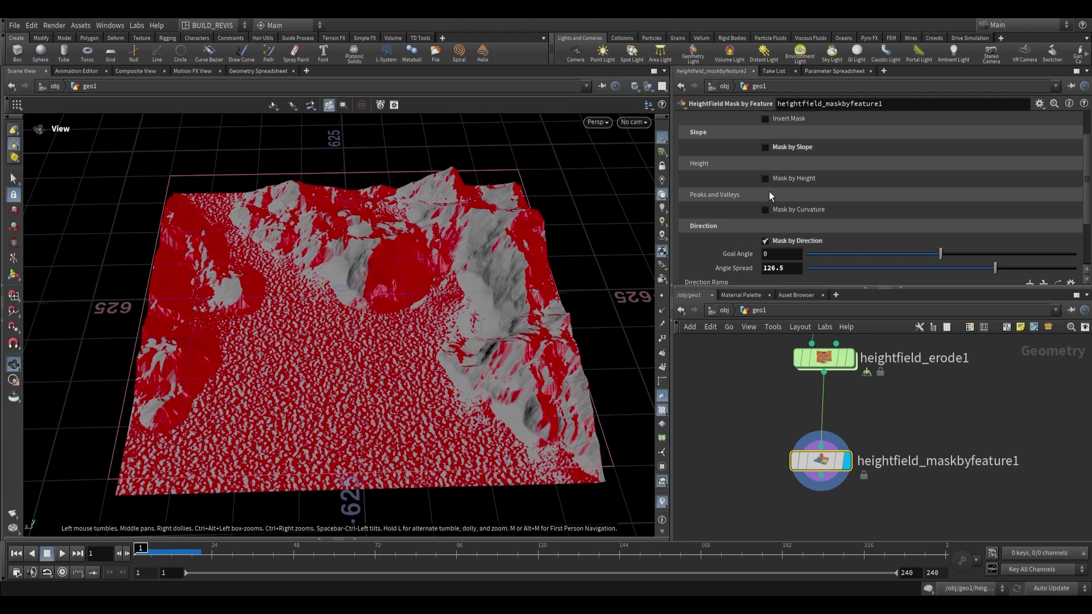
Step: Combine the direction mask with Mask by Height and set Min Height to -61.9756
{"action": "left_click", "coordinate": [766, 178]}
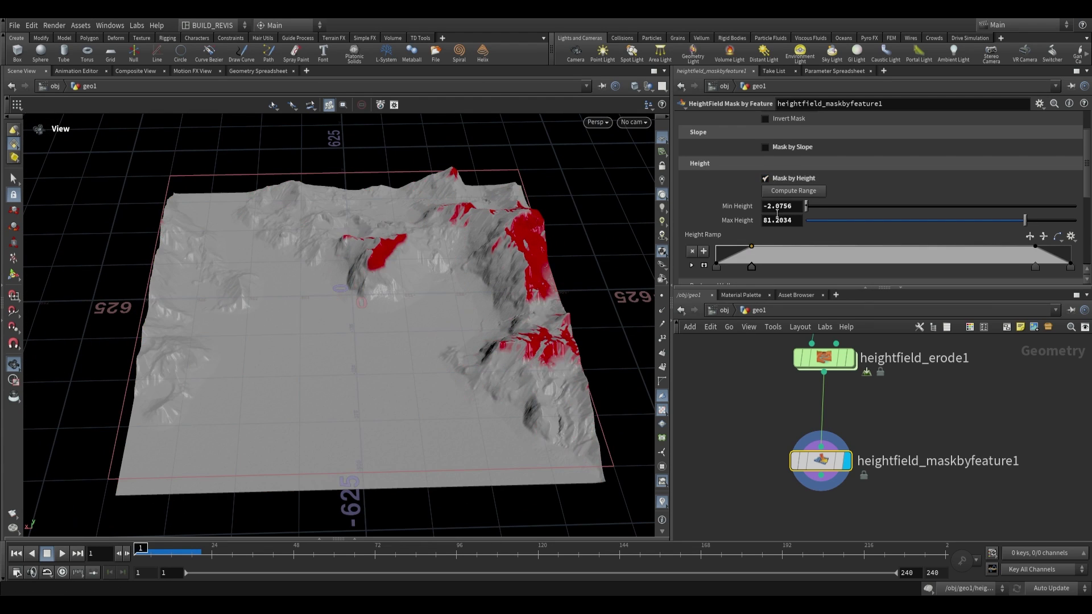
{"action": "left_click", "coordinate": [807, 191]}
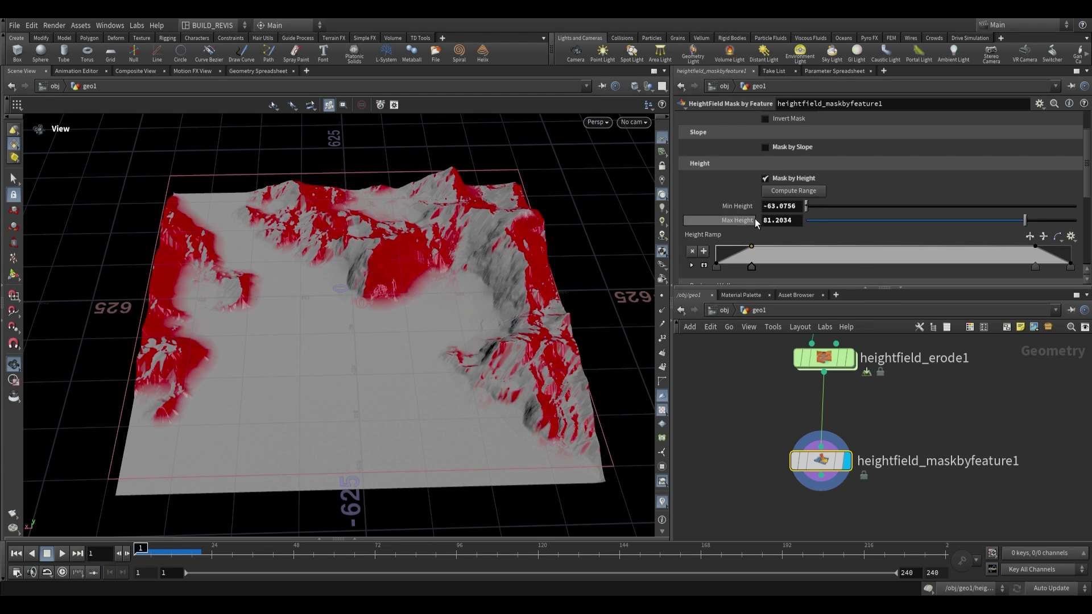
{"action": "middle_click_drag", "start_coordinate": [725, 205], "coordinate": [729, 206]}
{"action": "middle_click_drag", "start_coordinate": [369, 336], "coordinate": [417, 311]}
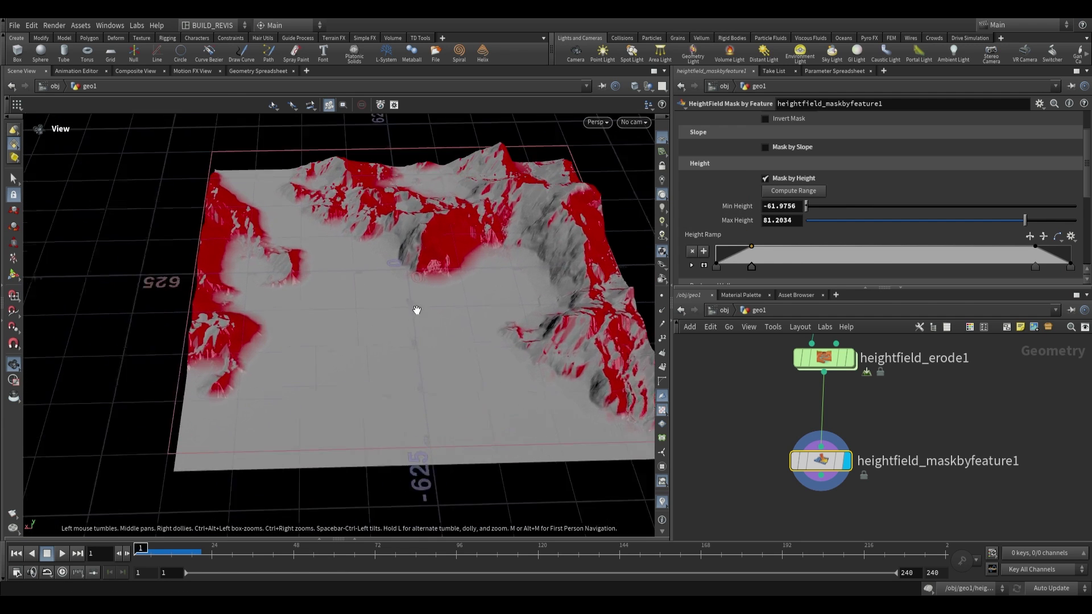
{"action": "right_click_drag", "start_coordinate": [417, 312], "coordinate": [432, 292]}
Step: Move the Height Ramp's first point right next to its second point to sharpen the mask's lower edge
{"action": "left_click_drag", "start_coordinate": [715, 268], "coordinate": [747, 271]}
{"action": "left_click_drag", "start_coordinate": [512, 267], "coordinate": [514, 296]}
{"action": "middle_click_drag", "start_coordinate": [514, 295], "coordinate": [431, 281]}
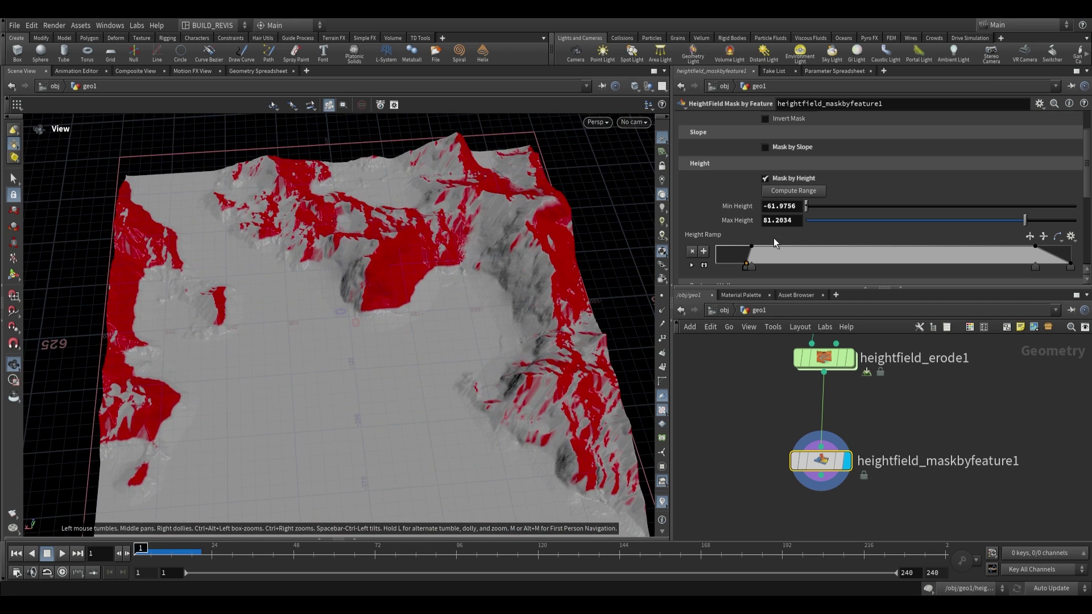
Step: Turn off Mask by Height and Mask by Direction, and turn on Mask by Occlusion
{"action": "left_click", "coordinate": [764, 178]}
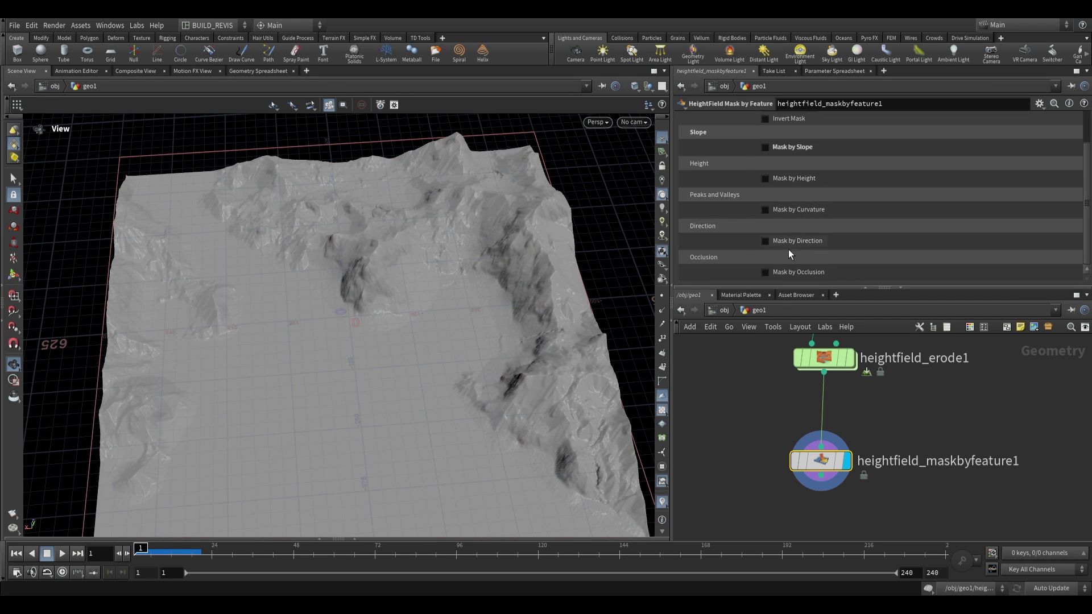
{"action": "left_click", "coordinate": [768, 272]}
{"action": "scroll", "coordinate": [725, 238], "scroll_direction": "down", "scroll_amount": 2}
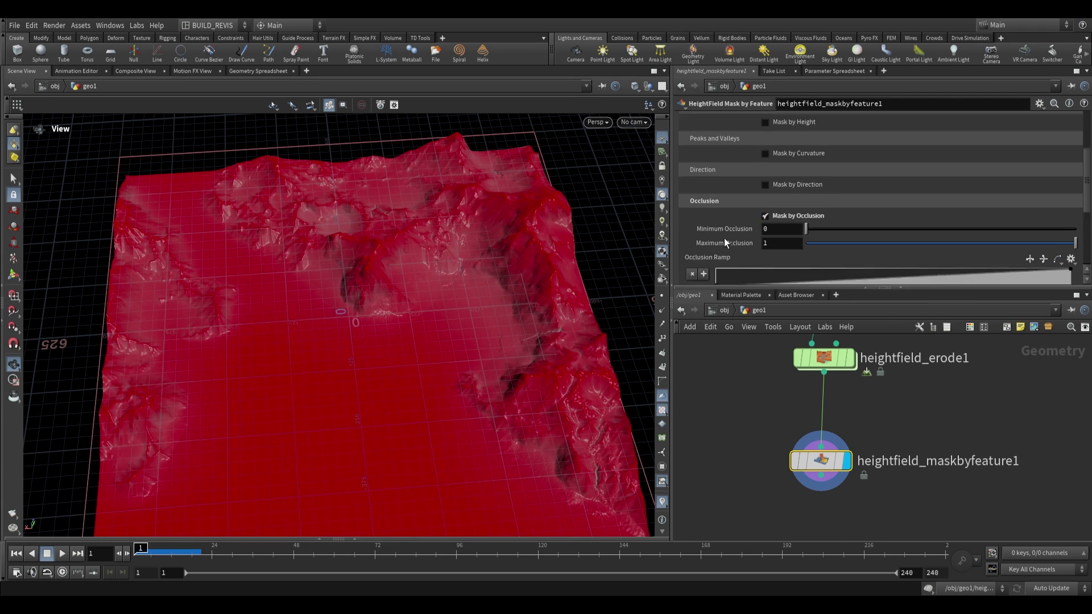
Step: Move the Occlusion Ramp's first point to position 0.807384
{"action": "scroll", "coordinate": [724, 238], "scroll_direction": "down", "scroll_amount": 2}
{"action": "left_click_drag", "start_coordinate": [409, 267], "coordinate": [561, 261]}
{"action": "left_click_drag", "start_coordinate": [716, 218], "coordinate": [1002, 222]}
{"action": "left_click_drag", "start_coordinate": [392, 285], "coordinate": [510, 197]}
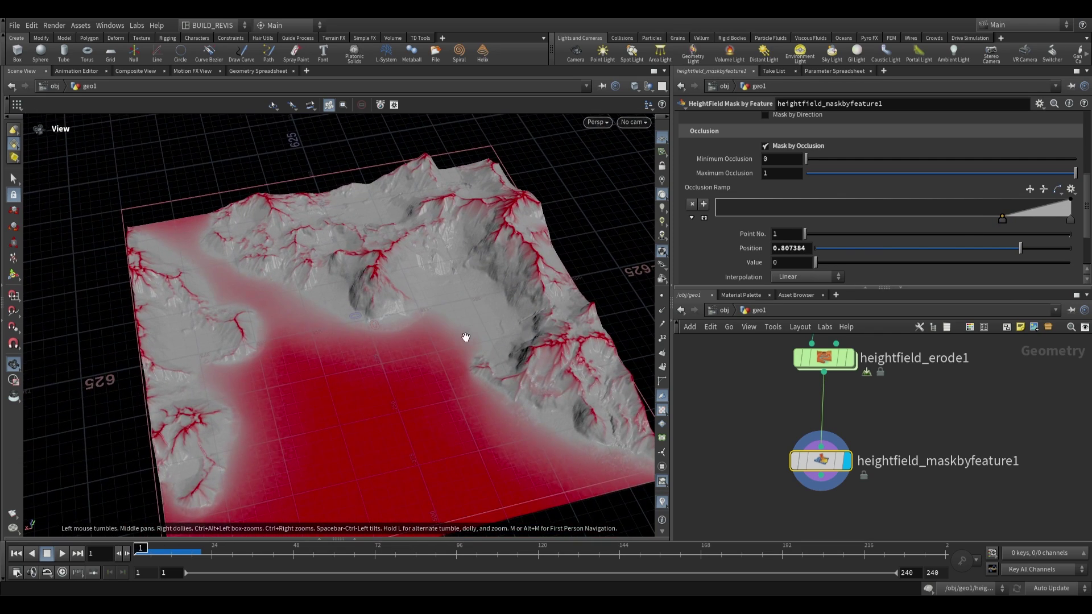
Step: Examine the occlusion mask on the ridges, peaks and valley floor together with the occlusion Quality parameters
{"action": "left_click_drag", "start_coordinate": [465, 337], "coordinate": [358, 261]}
{"action": "right_click_drag", "start_coordinate": [359, 261], "coordinate": [382, 295]}
{"action": "left_click_drag", "start_coordinate": [383, 295], "coordinate": [411, 292]}
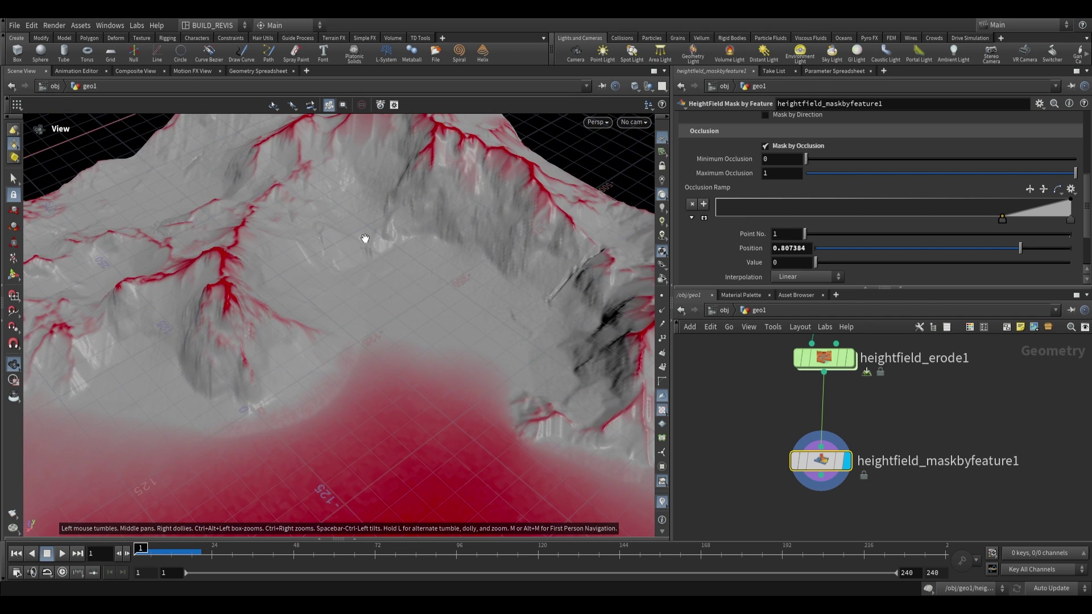
{"action": "left_click_drag", "start_coordinate": [476, 314], "coordinate": [594, 284]}
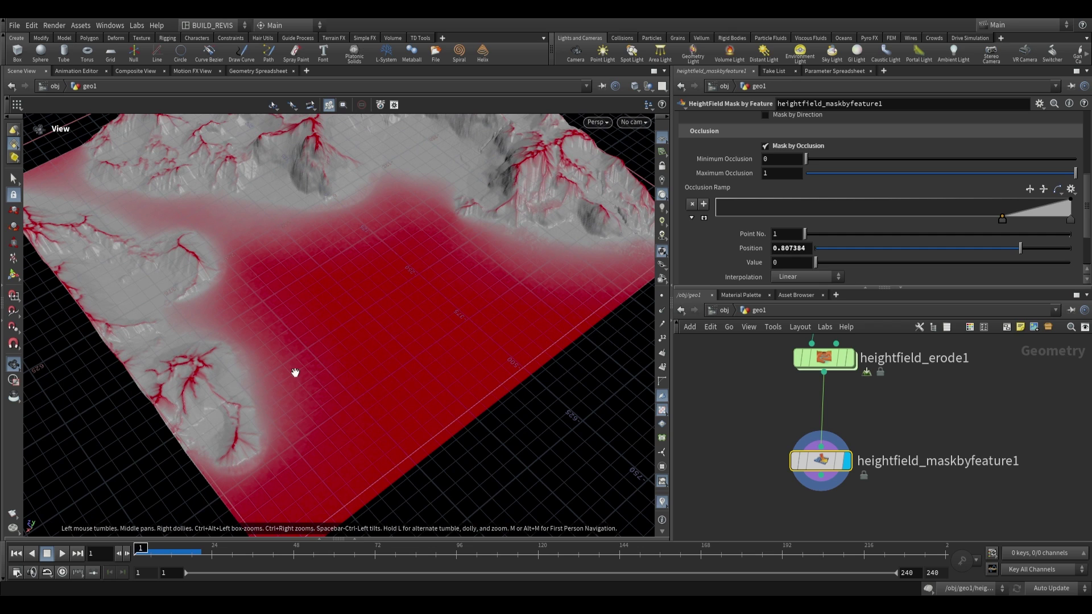
{"action": "left_click_drag", "start_coordinate": [405, 485], "coordinate": [502, 219]}
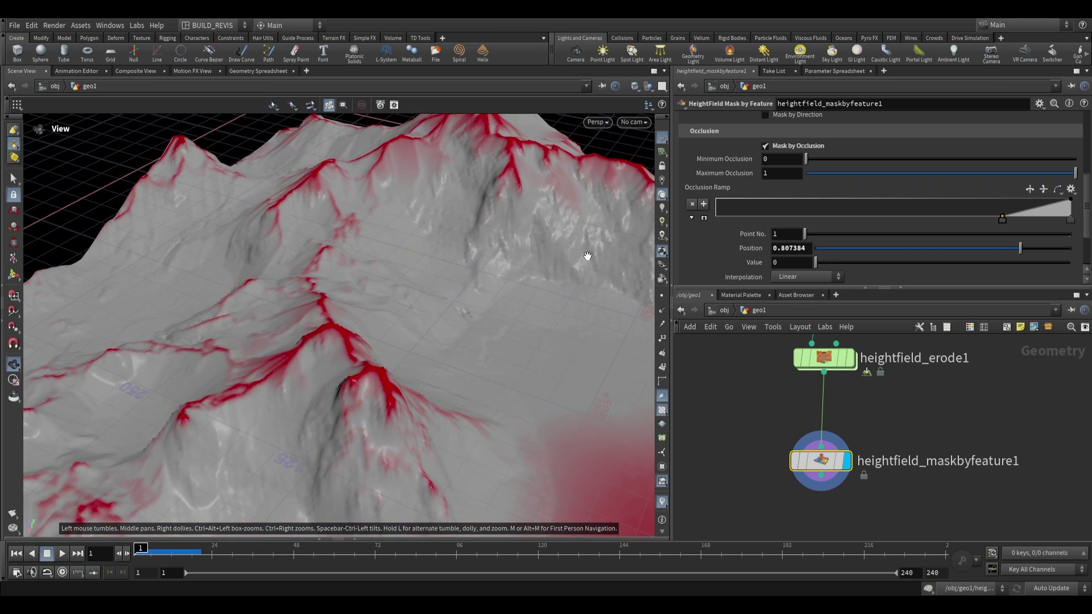
{"action": "left_click_drag", "start_coordinate": [587, 256], "coordinate": [739, 234]}
{"action": "scroll", "coordinate": [735, 237], "scroll_direction": "down", "scroll_amount": 3}
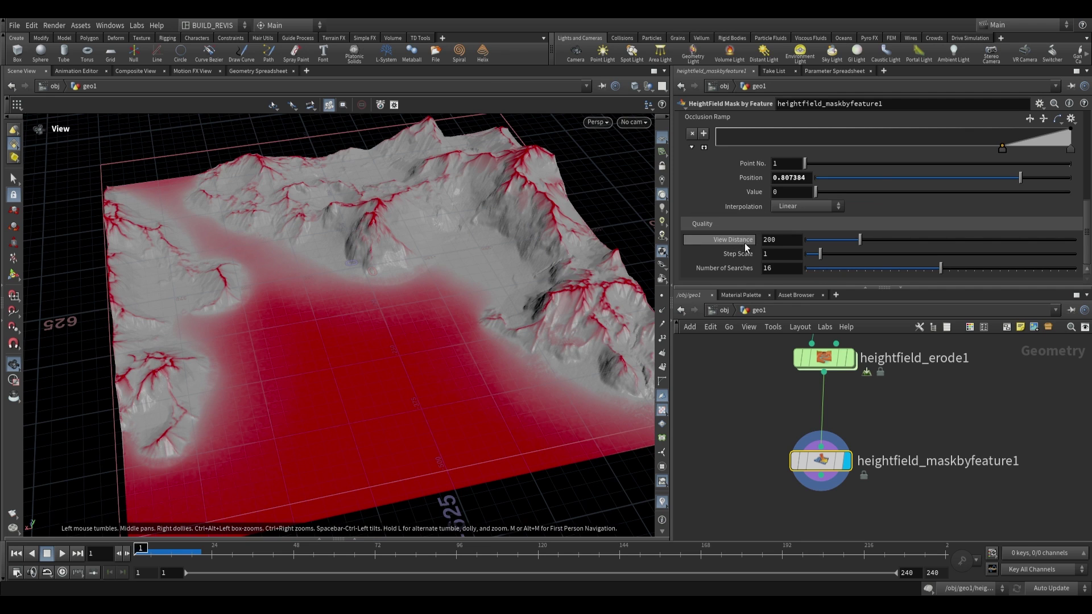
{"action": "scroll", "coordinate": [419, 263], "scroll_direction": "up", "scroll_amount": 5}
{"action": "left_click_drag", "start_coordinate": [419, 263], "coordinate": [390, 227]}
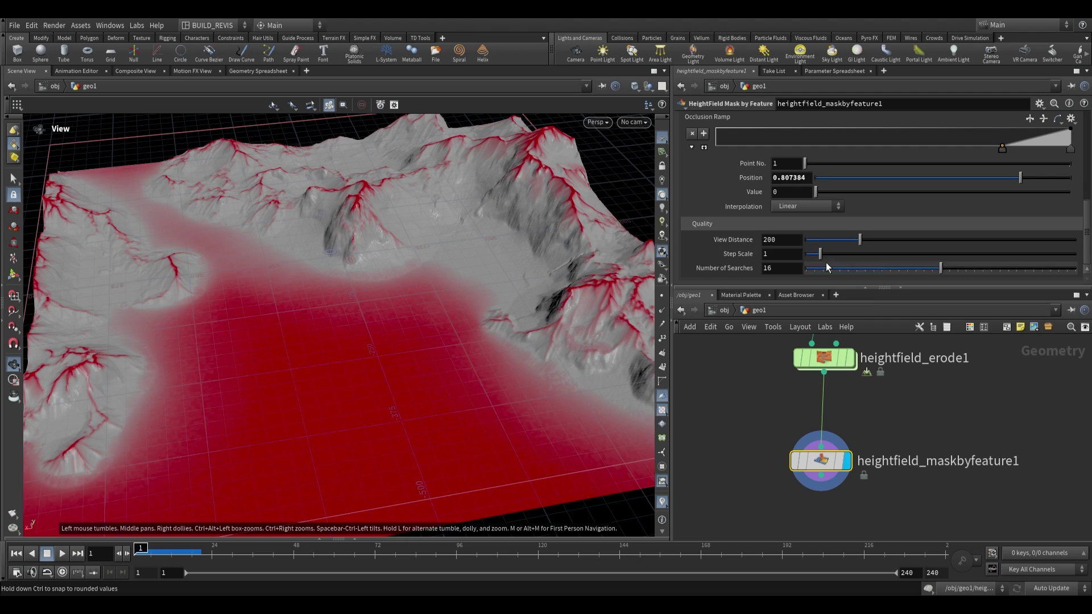
{"action": "right_click_drag", "start_coordinate": [352, 184], "coordinate": [373, 227]}
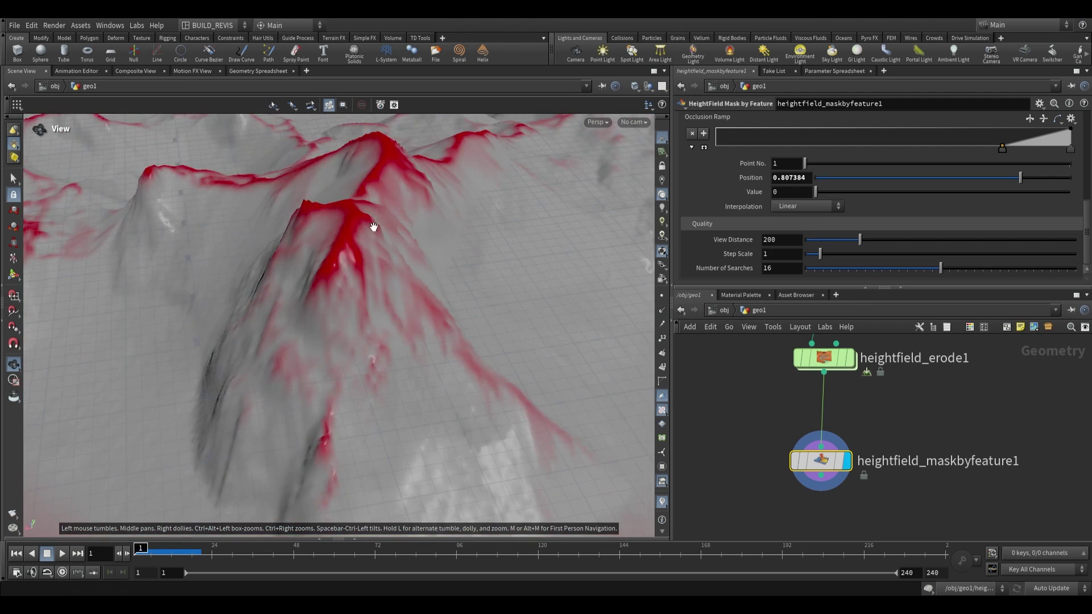
{"action": "left_click_drag", "start_coordinate": [373, 227], "coordinate": [423, 206]}
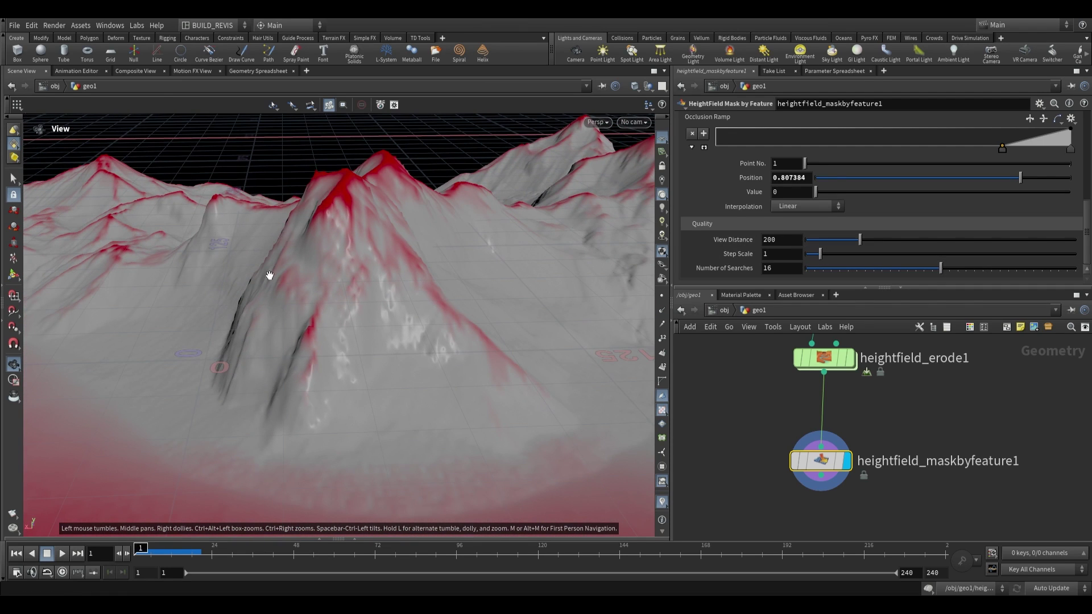
Step: Try occlusion View Distance values of 63, 120 and 74, checking the mask on the whole terrain
{"action": "left_click_drag", "start_coordinate": [859, 240], "coordinate": [822, 240]}
{"action": "left_click_drag", "start_coordinate": [489, 210], "coordinate": [423, 206]}
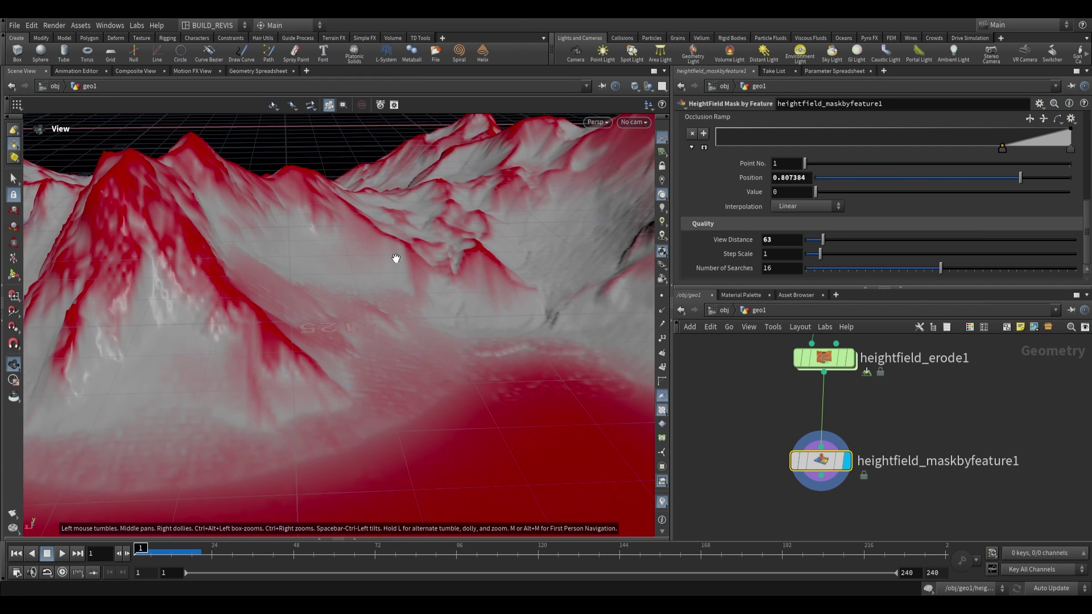
{"action": "left_click_drag", "start_coordinate": [395, 258], "coordinate": [369, 267]}
{"action": "scroll", "coordinate": [416, 287], "scroll_direction": "down", "scroll_amount": 12}
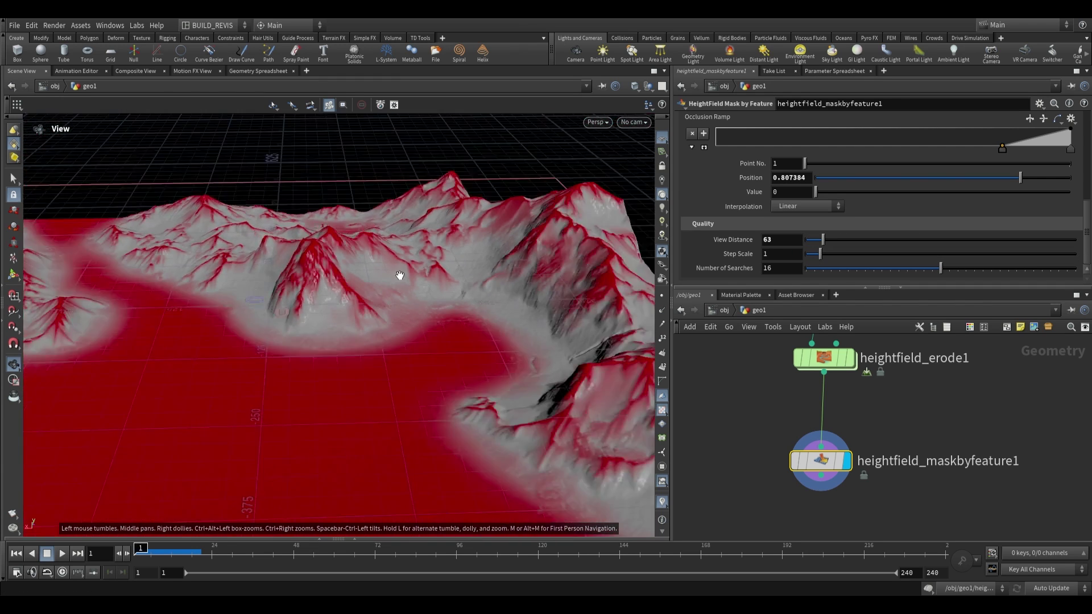
{"action": "scroll", "coordinate": [393, 315], "scroll_direction": "up", "scroll_amount": 8}
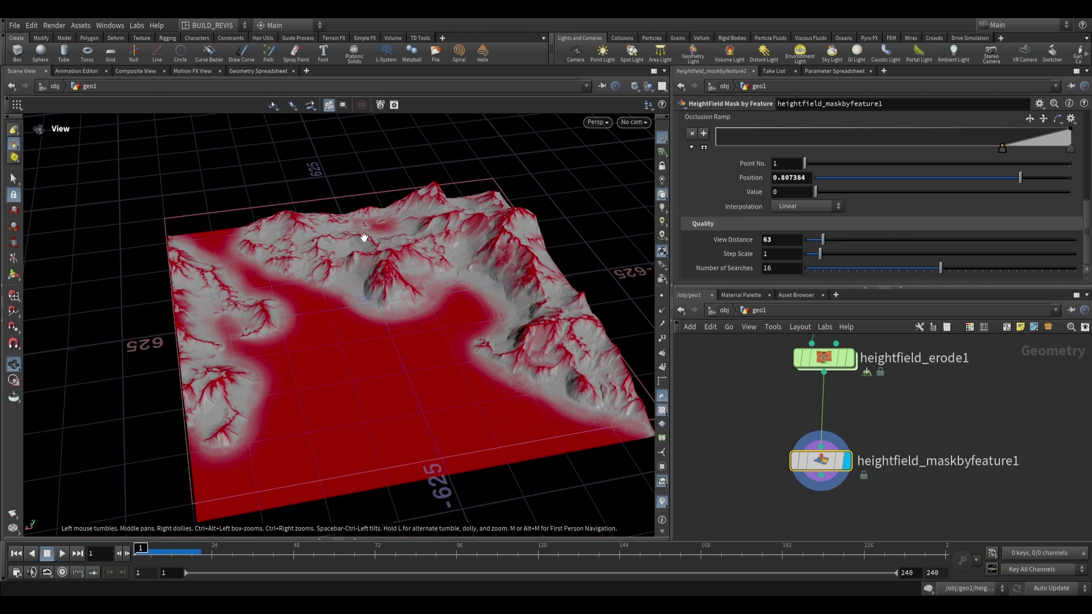
{"action": "left_click_drag", "start_coordinate": [918, 240], "coordinate": [825, 240]}
{"action": "scroll", "coordinate": [459, 290], "scroll_direction": "up", "scroll_amount": 3}
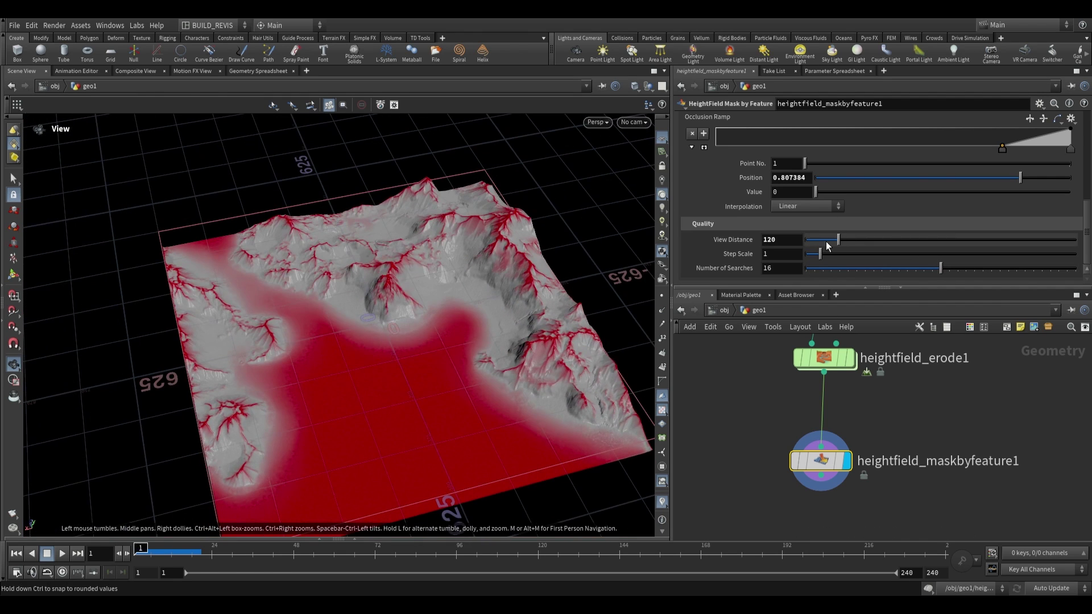
{"action": "left_click_drag", "start_coordinate": [412, 295], "coordinate": [525, 271]}
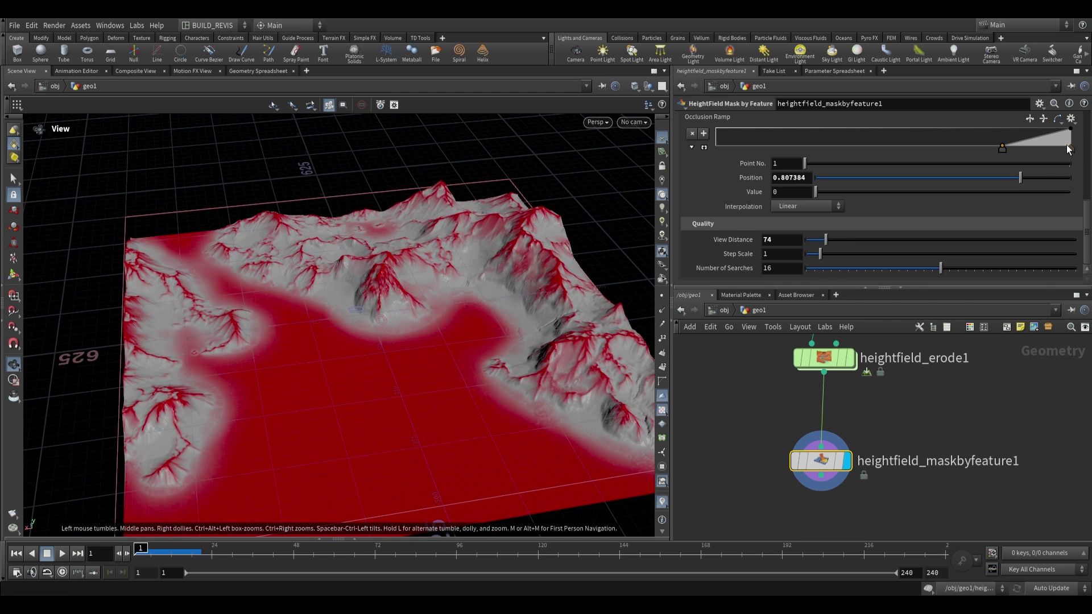
Step: Reshape the Occlusion Ramp into a narrow peak with point 3 at position 0.94061, value 0, and set View Distance to 34
{"action": "mouse_move", "coordinate": [1068, 146]}
{"action": "left_mouse_down"}
{"action": "mouse_move", "coordinate": [1038, 149]}
{"action": "mouse_move", "coordinate": [1072, 152]}
{"action": "mouse_move", "coordinate": [1041, 146]}
{"action": "mouse_move", "coordinate": [1066, 146]}
{"action": "mouse_move", "coordinate": [1054, 153]}
{"action": "left_mouse_up"}
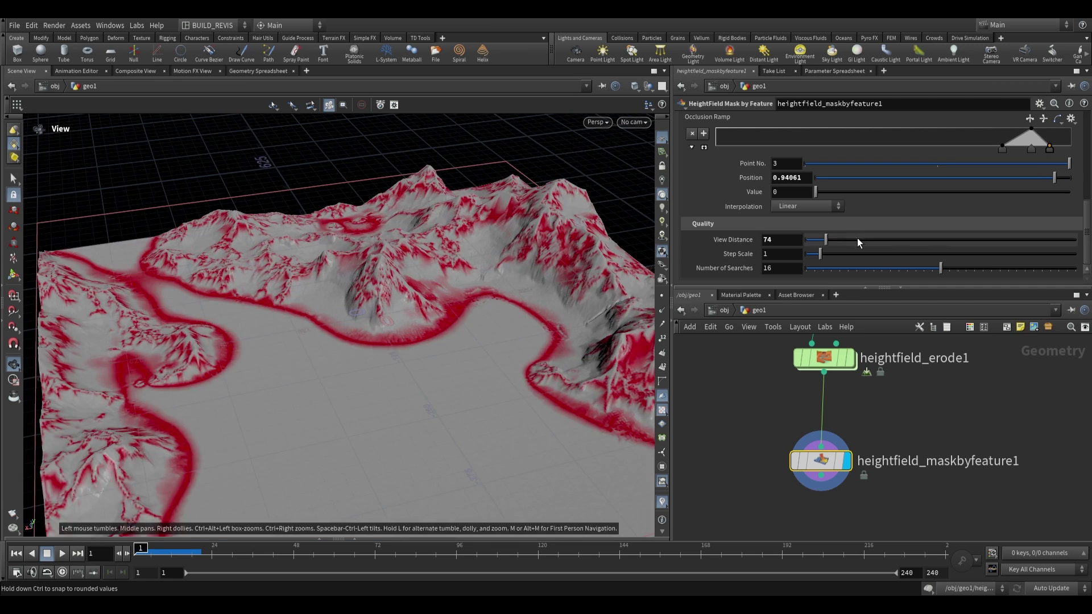
{"action": "left_click", "coordinate": [857, 239]}
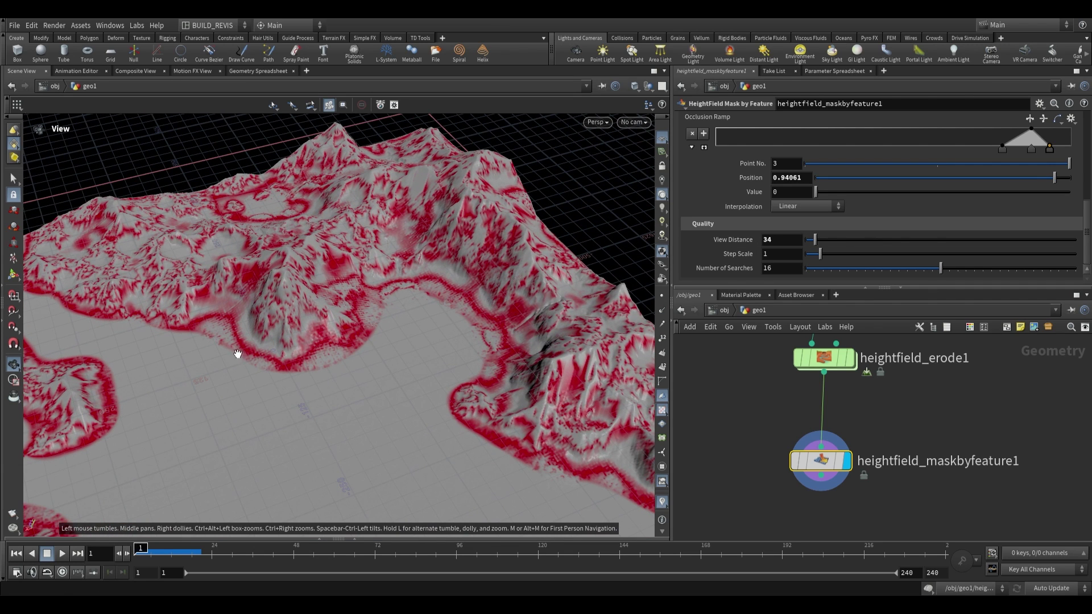
Step: Turn off Mask by Occlusion and turn on Mask by Slope on the mask by feature node
{"action": "scroll", "coordinate": [847, 230], "scroll_direction": "up", "scroll_amount": 3}
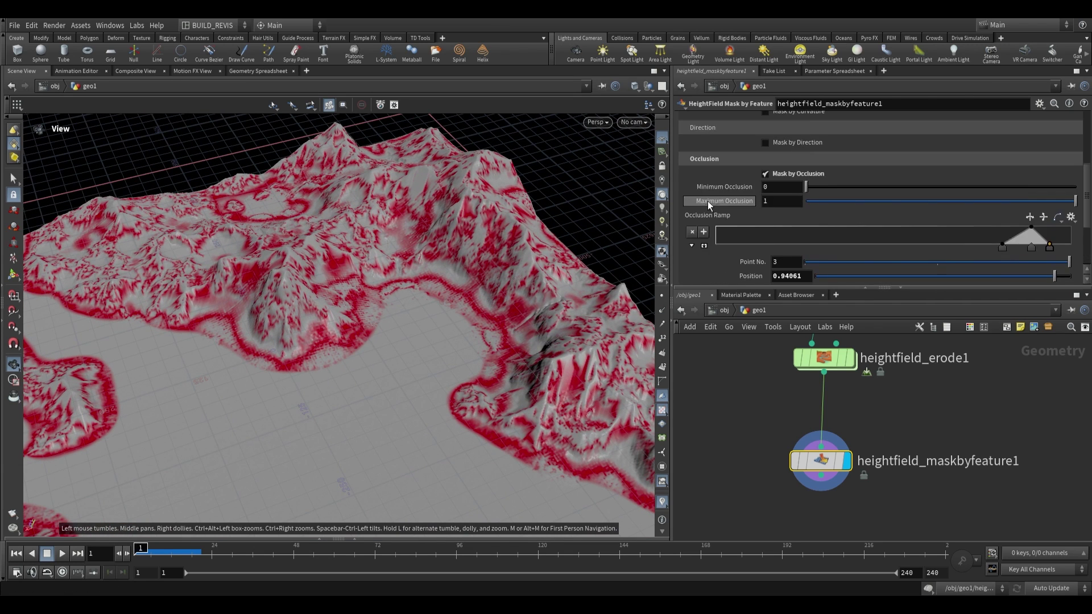
{"action": "left_click", "coordinate": [765, 173]}
{"action": "scroll", "coordinate": [777, 232], "scroll_direction": "up", "scroll_amount": 5}
{"action": "left_click", "coordinate": [766, 194]}
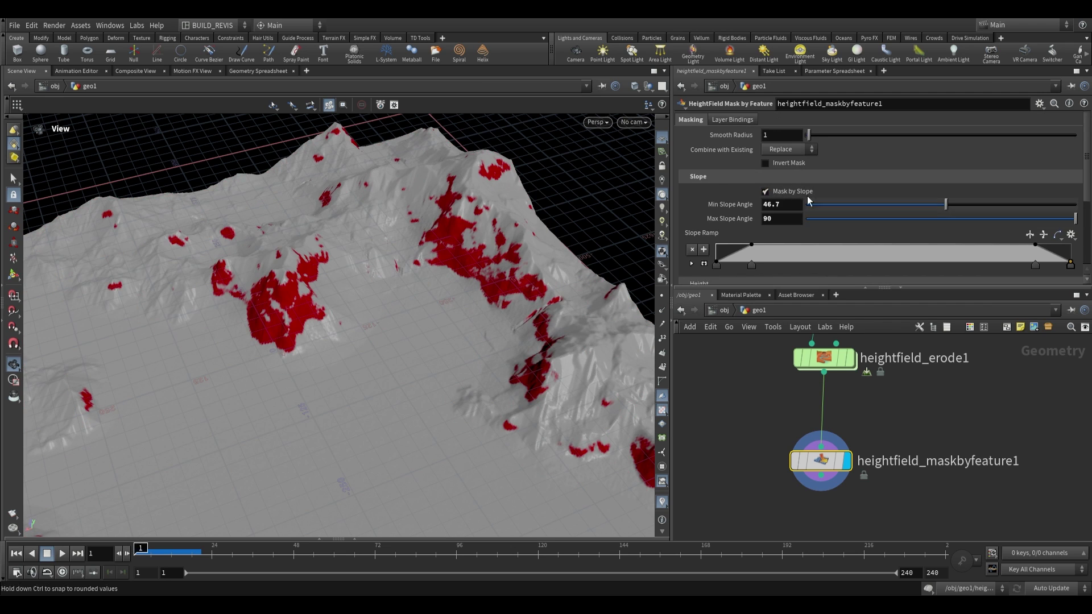
Step: Set the Min Slope Angle to 35.7 and turn on Invert Mask for the slope mask
{"action": "left_click_drag", "start_coordinate": [938, 208], "coordinate": [913, 206]}
{"action": "mouse_move", "coordinate": [440, 246]}
{"action": "left_mouse_down"}
{"action": "mouse_move", "coordinate": [478, 256]}
{"action": "mouse_move", "coordinate": [458, 250]}
{"action": "left_mouse_up"}
{"action": "middle_click_drag", "start_coordinate": [979, 461], "coordinate": [960, 399]}
{"action": "middle_click_drag", "start_coordinate": [811, 476], "coordinate": [816, 457]}
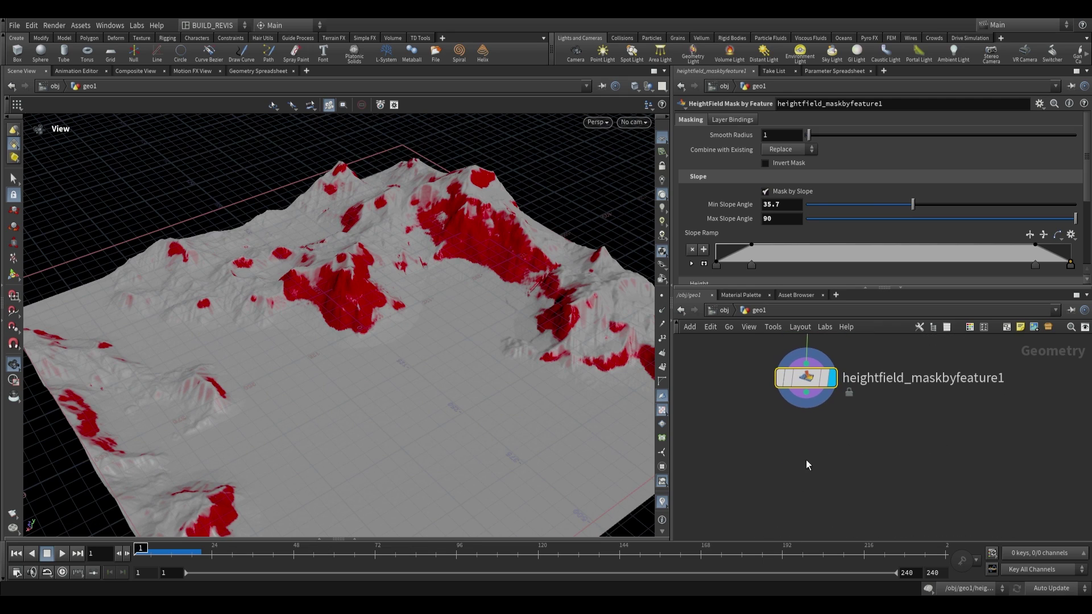
{"action": "left_click_drag", "start_coordinate": [477, 219], "coordinate": [501, 284]}
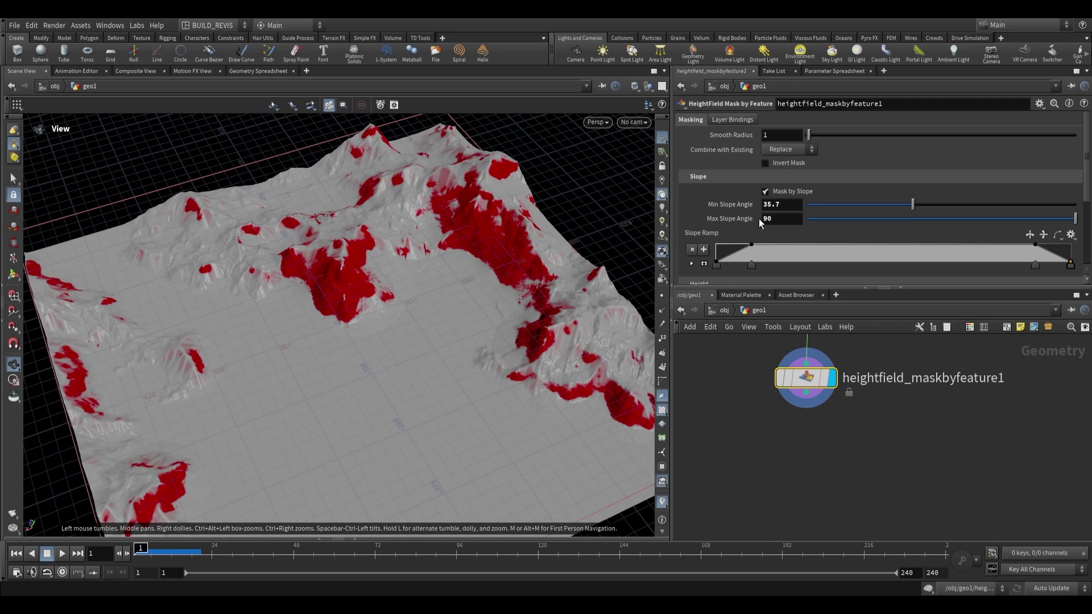
{"action": "left_click", "coordinate": [765, 164]}
{"action": "left_click_drag", "start_coordinate": [455, 267], "coordinate": [487, 250]}
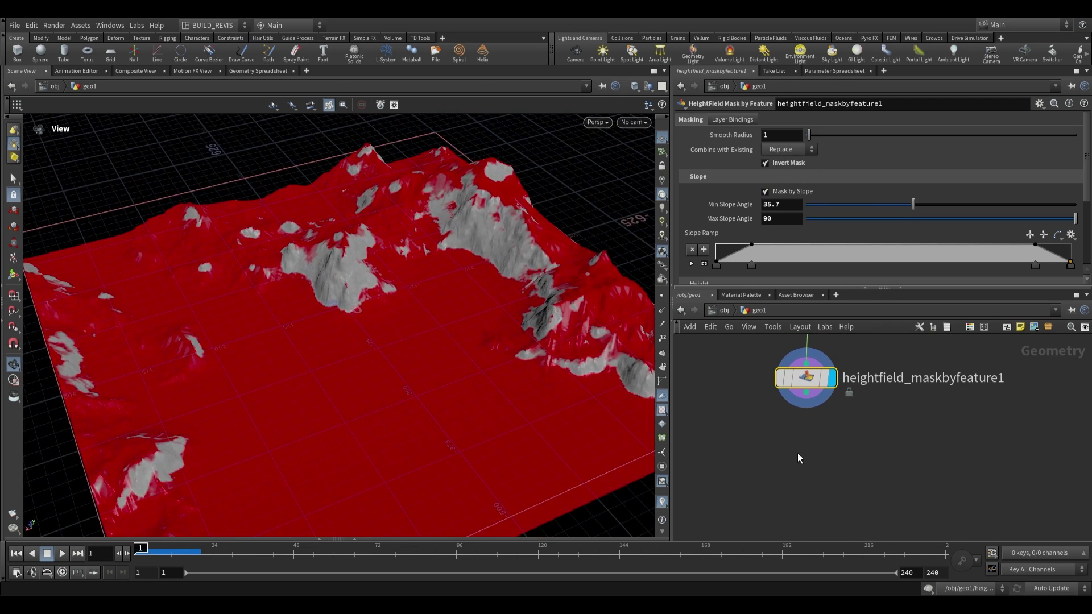
{"action": "left_click", "coordinate": [824, 483]}
{"action": "key", "text": "Tab"}
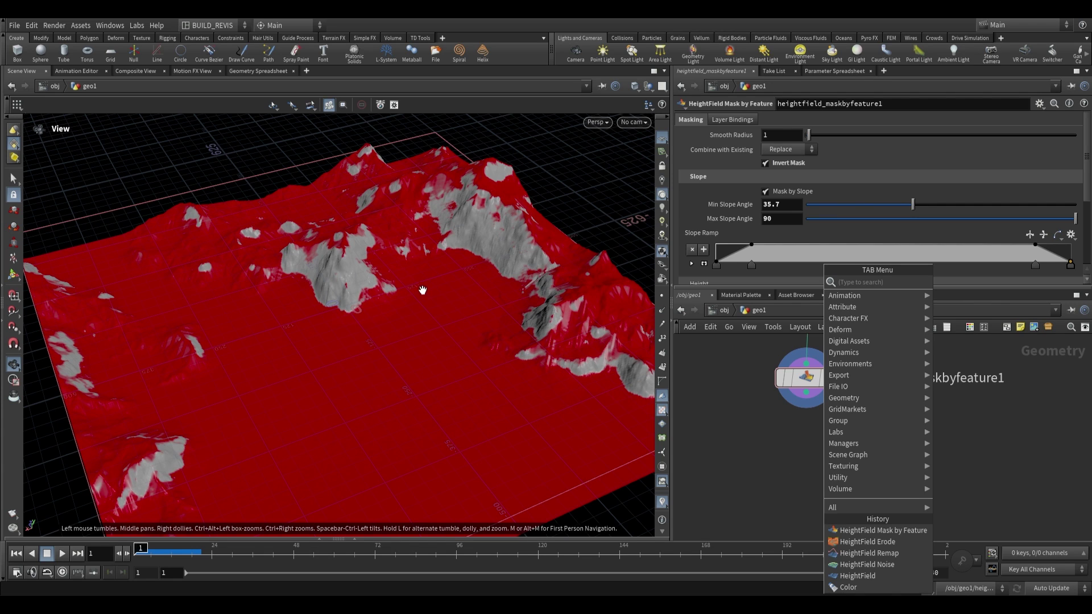
{"action": "left_click", "coordinate": [806, 462]}
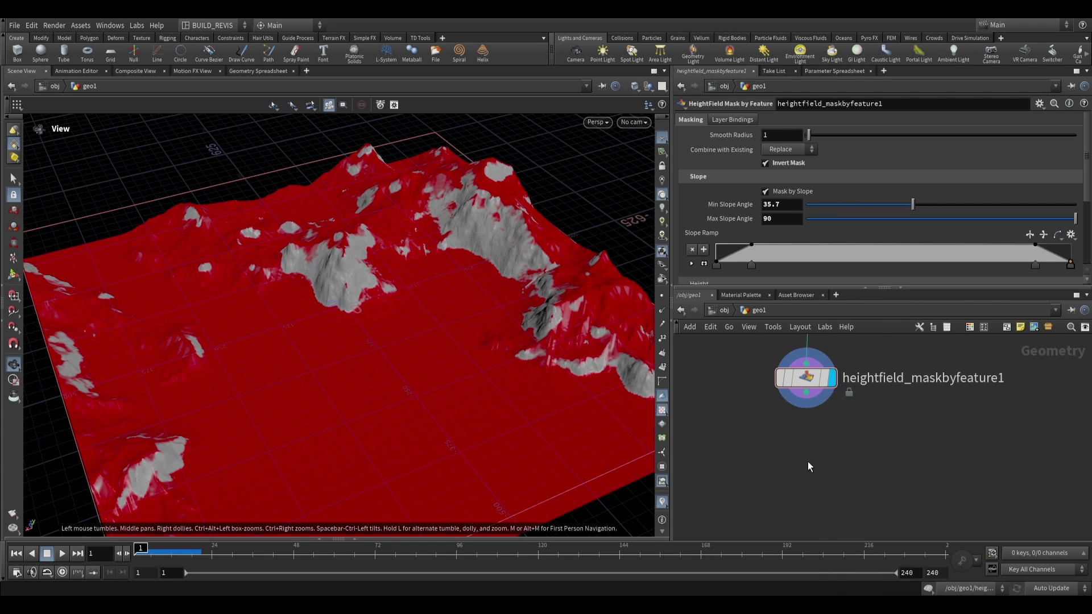
Step: Add and display a HeightField Blur node wired after heightfield_maskbyfeature1, and set its Radius to 29.5
{"action": "key", "text": "Tab"}
{"action": "type", "text": "blur h"}
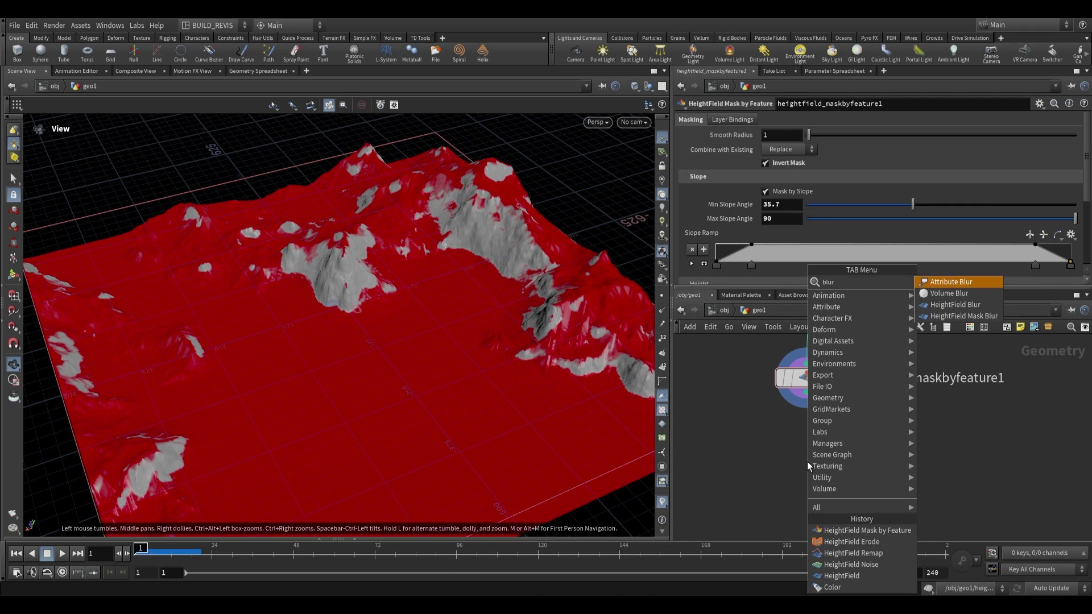
{"action": "key", "text": "Return"}
{"action": "left_click", "coordinate": [807, 462]}
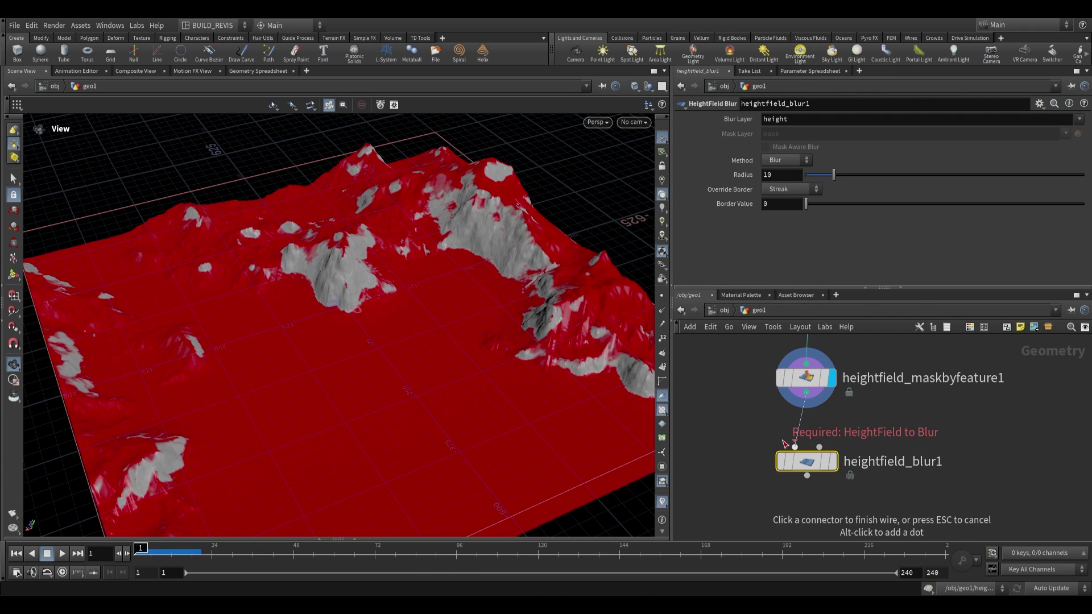
{"action": "left_click", "coordinate": [832, 461]}
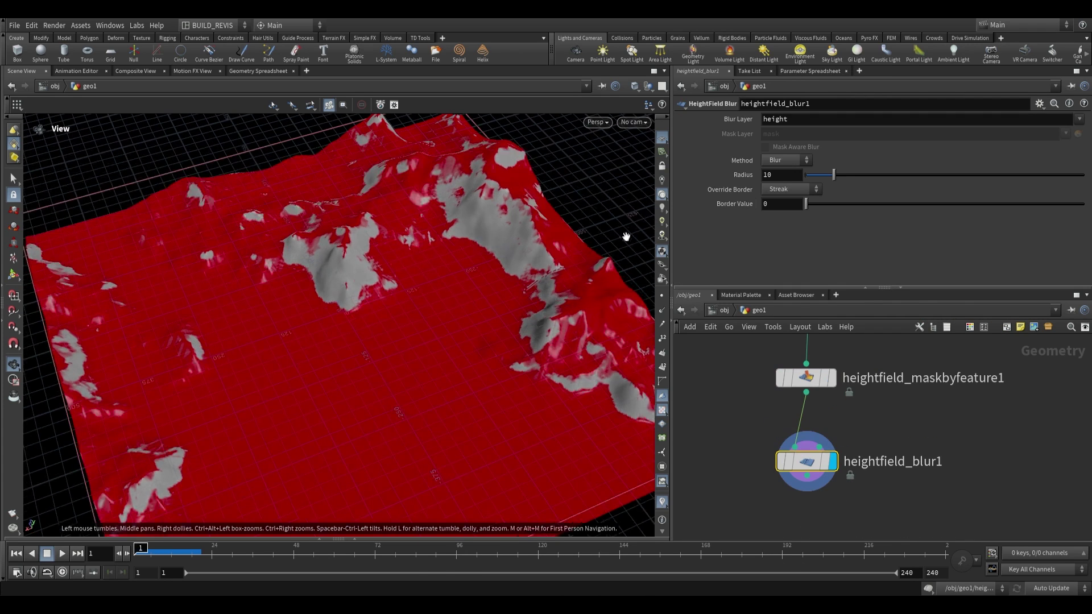
{"action": "left_click_drag", "start_coordinate": [834, 175], "coordinate": [888, 175]}
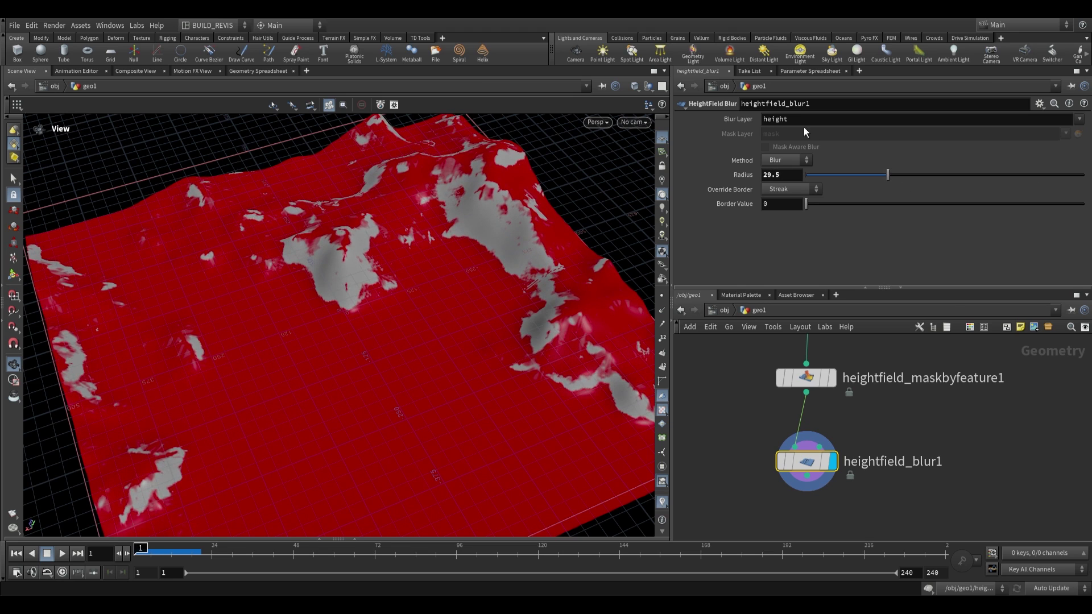
Step: Wire heightfield_maskbyfeature1 into the mask input of heightfield_blur1 and inspect the masked blur on the terrain
{"action": "left_click_drag", "start_coordinate": [458, 296], "coordinate": [452, 258]}
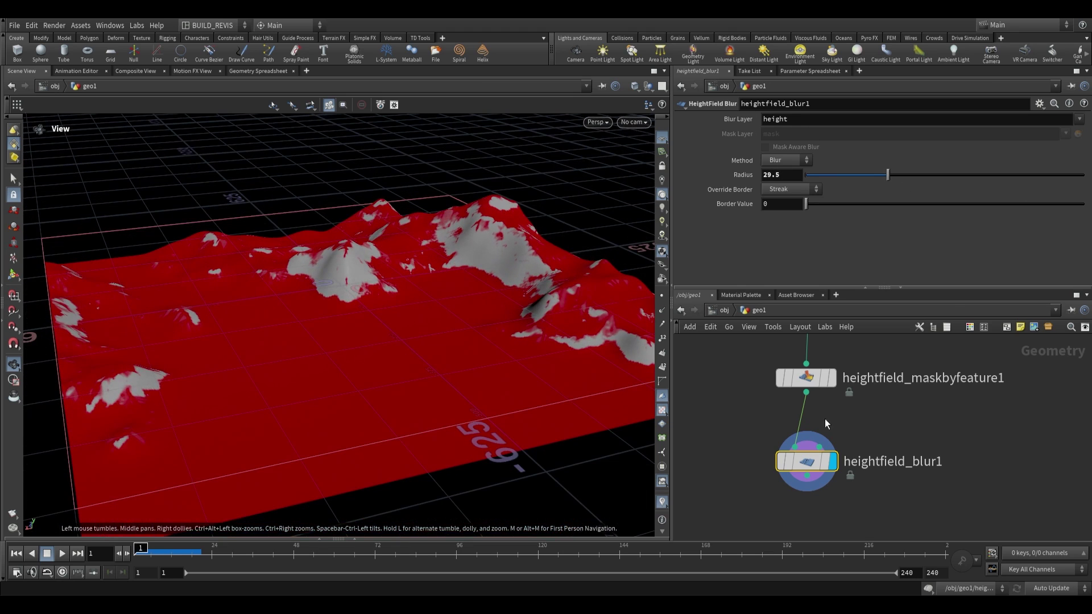
{"action": "left_click", "coordinate": [805, 391]}
{"action": "left_click", "coordinate": [838, 457]}
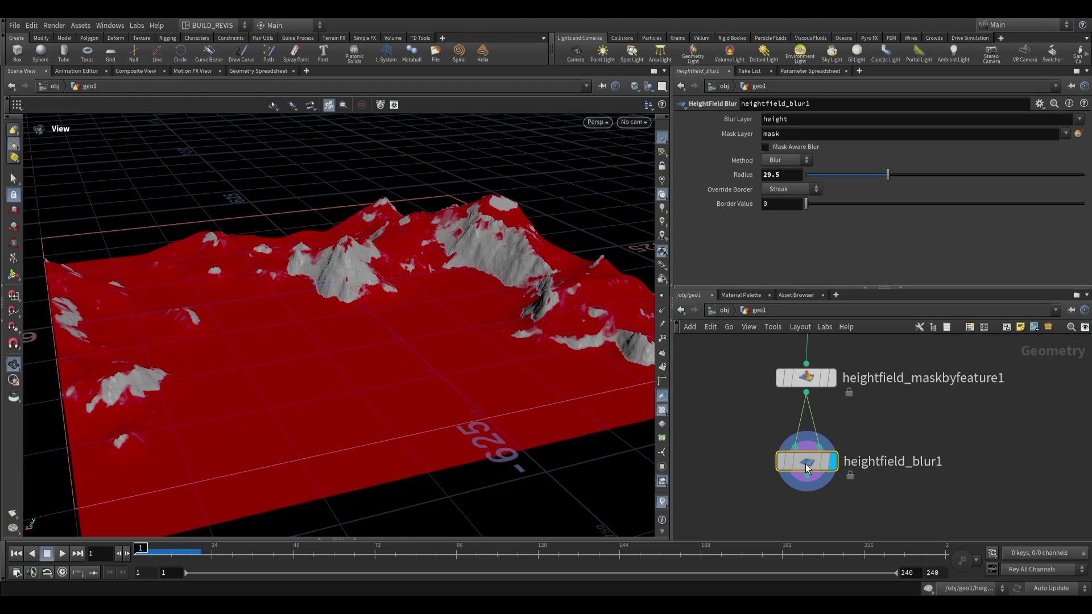
{"action": "left_click_drag", "start_coordinate": [464, 244], "coordinate": [473, 285]}
{"action": "right_click_drag", "start_coordinate": [438, 241], "coordinate": [502, 278]}
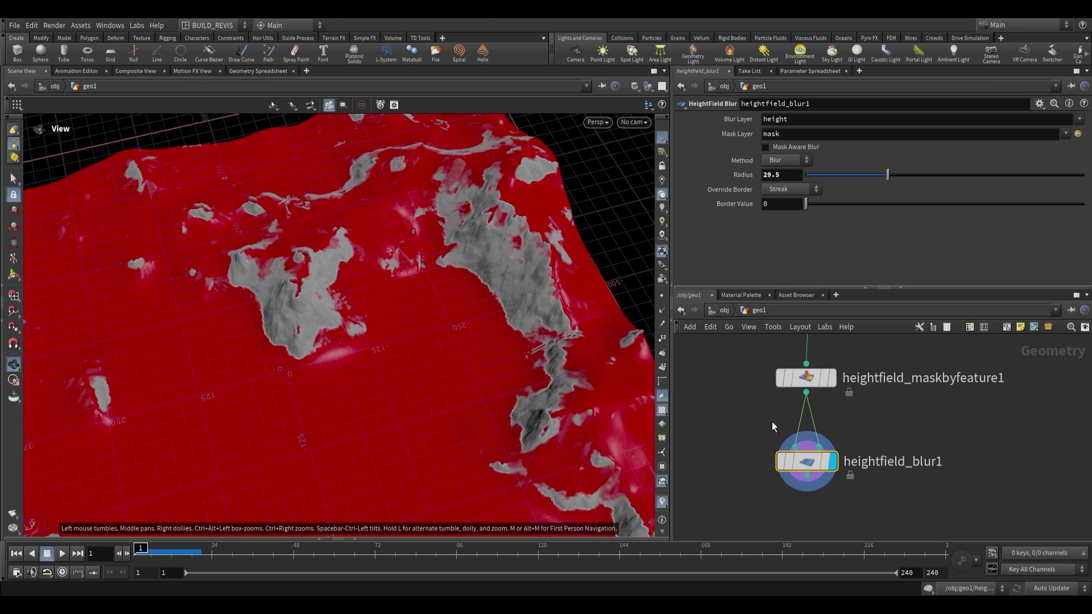
Step: Set the Radius of heightfield_blur1 to 70.1 and inspect the blurred slopes from several angles
{"action": "left_click_drag", "start_coordinate": [887, 174], "coordinate": [1001, 176]}
{"action": "left_click_drag", "start_coordinate": [489, 256], "coordinate": [308, 290]}
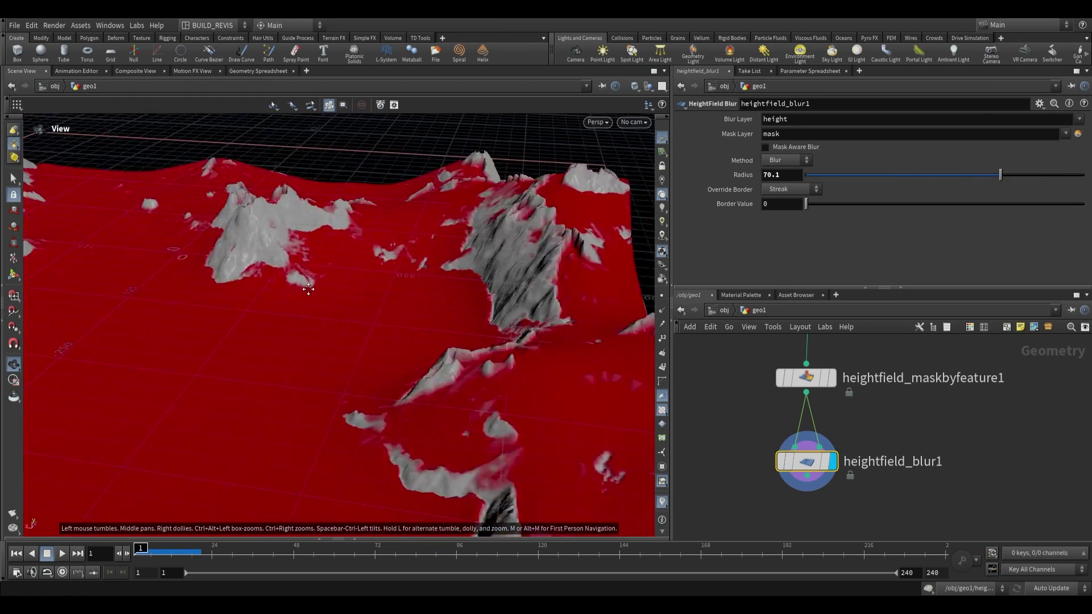
{"action": "middle_click_drag", "start_coordinate": [308, 289], "coordinate": [560, 279]}
{"action": "left_click_drag", "start_coordinate": [272, 287], "coordinate": [424, 242]}
{"action": "left_click_drag", "start_coordinate": [511, 177], "coordinate": [448, 236]}
{"action": "middle_click_drag", "start_coordinate": [847, 526], "coordinate": [847, 461]}
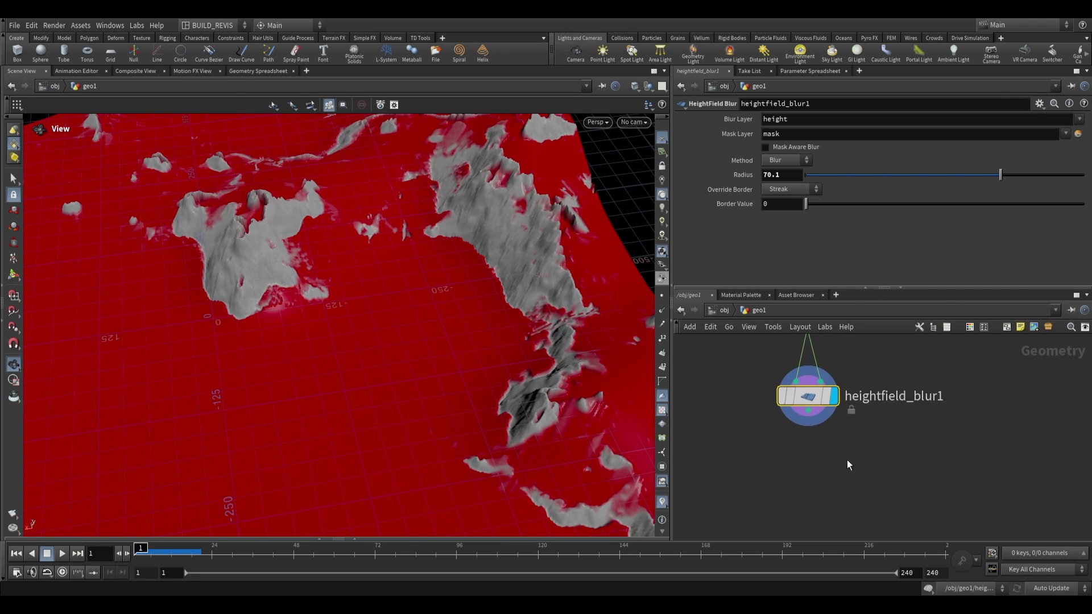
Step: Add a HeightField Mask Clear node wired after heightfield_blur1 and display it
{"action": "left_click", "coordinate": [847, 465]}
{"action": "key", "text": "Tab"}
{"action": "type", "text": "mask clea"}
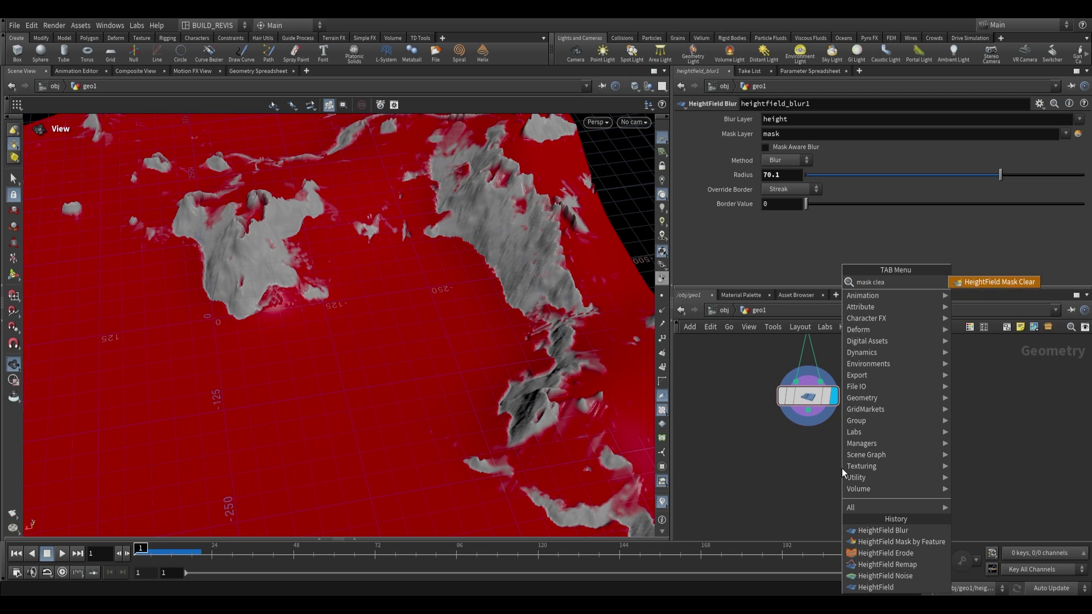
{"action": "key", "text": "Return"}
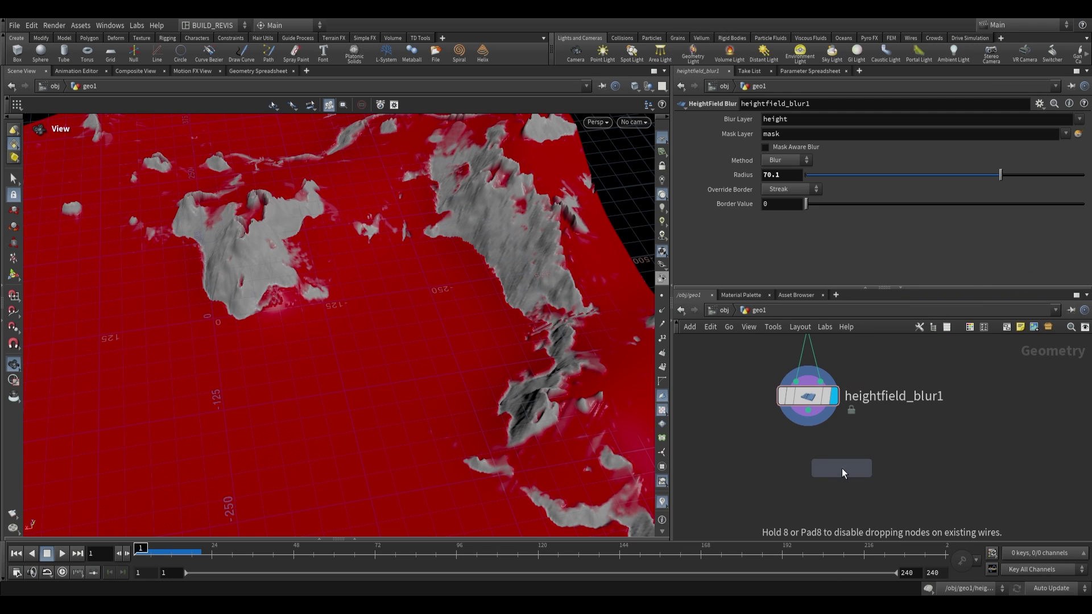
{"action": "left_click", "coordinate": [815, 479]}
{"action": "left_click", "coordinate": [800, 415]}
{"action": "left_click", "coordinate": [813, 462]}
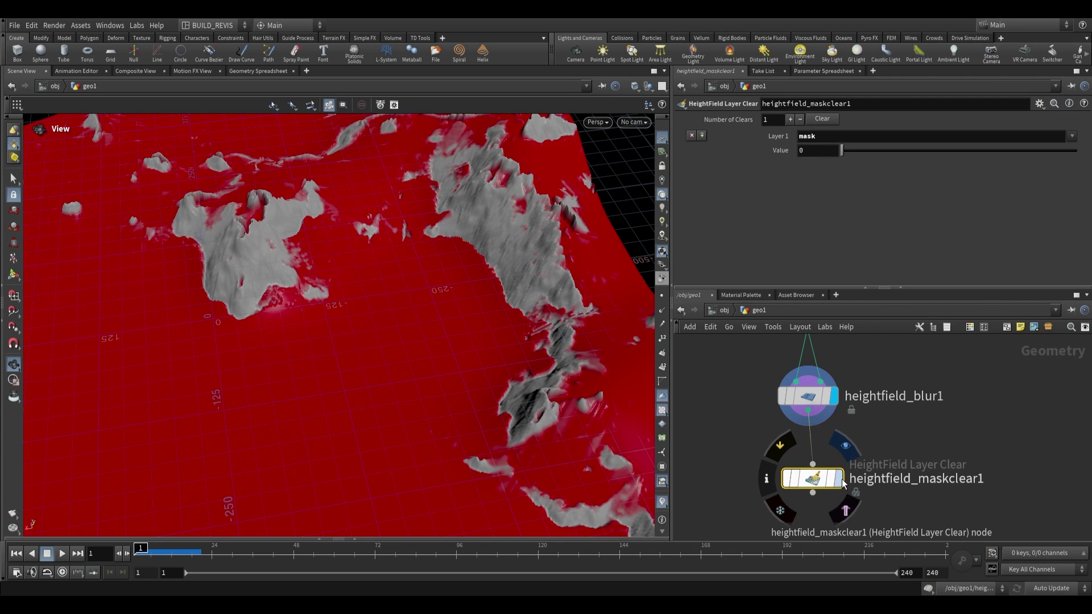
{"action": "left_click", "coordinate": [842, 478]}
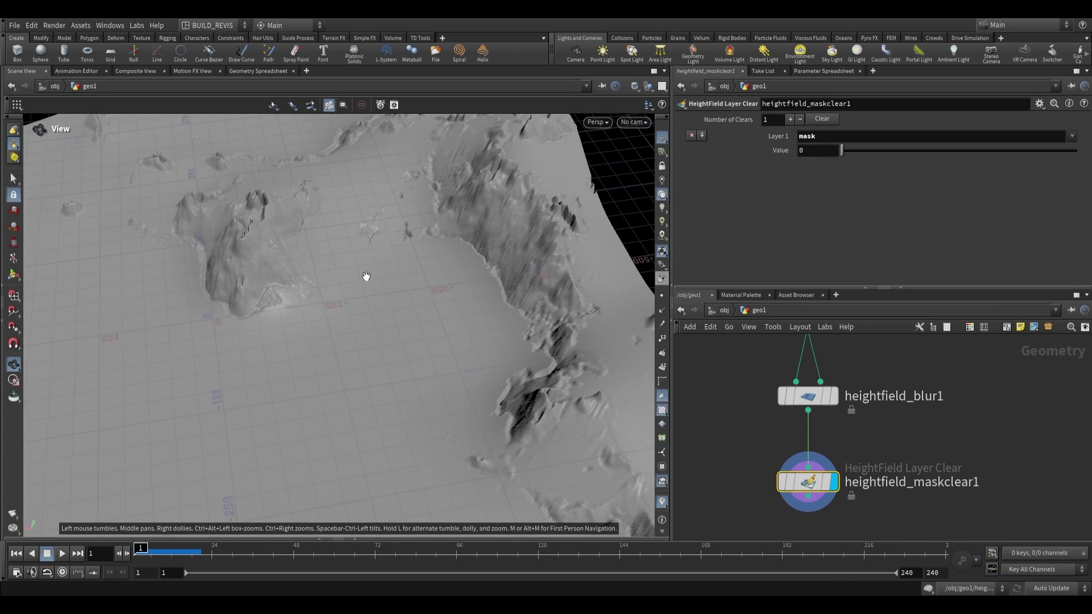
Step: Compare the terrain before and after the masked blur by displaying heightfield_maskbyfeature1 and heightfield_maskclear1 in turn
{"action": "left_click_drag", "start_coordinate": [366, 276], "coordinate": [382, 312]}
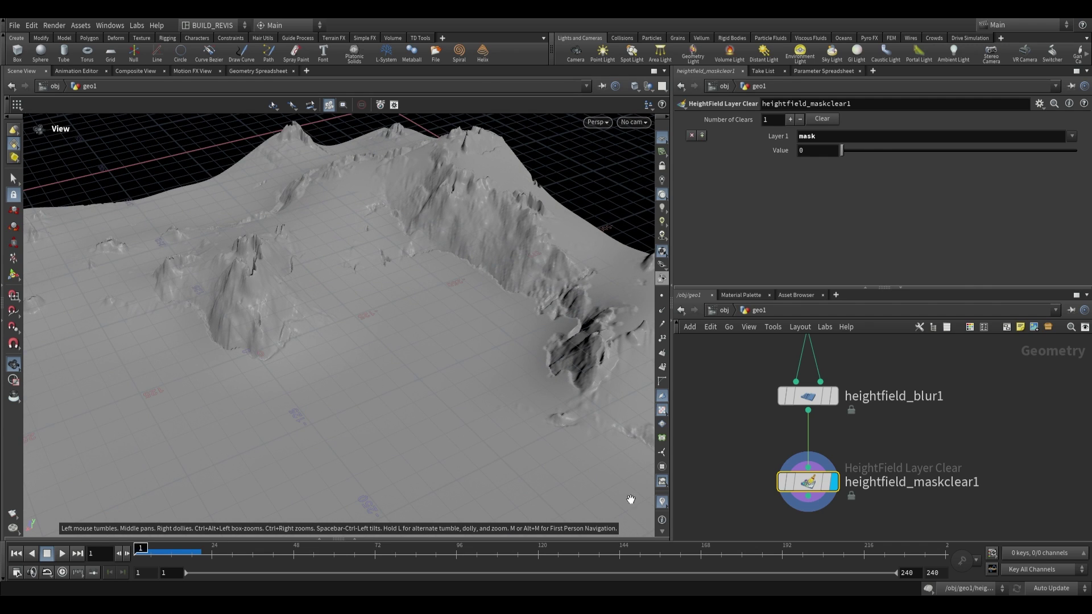
{"action": "left_click_drag", "start_coordinate": [402, 280], "coordinate": [407, 207]}
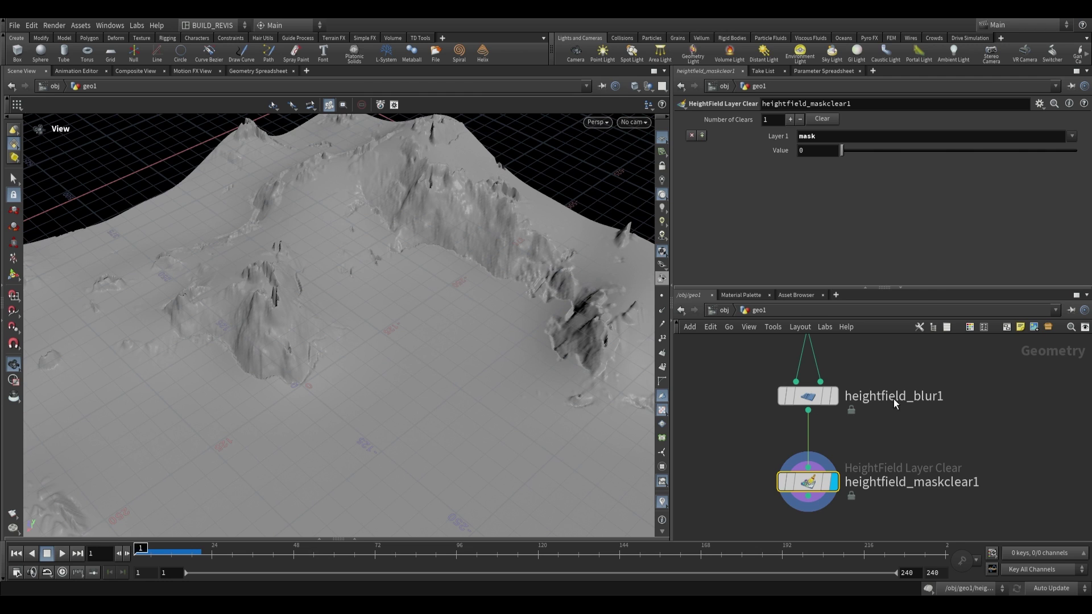
{"action": "middle_click_drag", "start_coordinate": [893, 398], "coordinate": [886, 466]}
{"action": "scroll", "coordinate": [886, 466], "scroll_direction": "down", "scroll_amount": 1}
{"action": "left_click", "coordinate": [833, 394]}
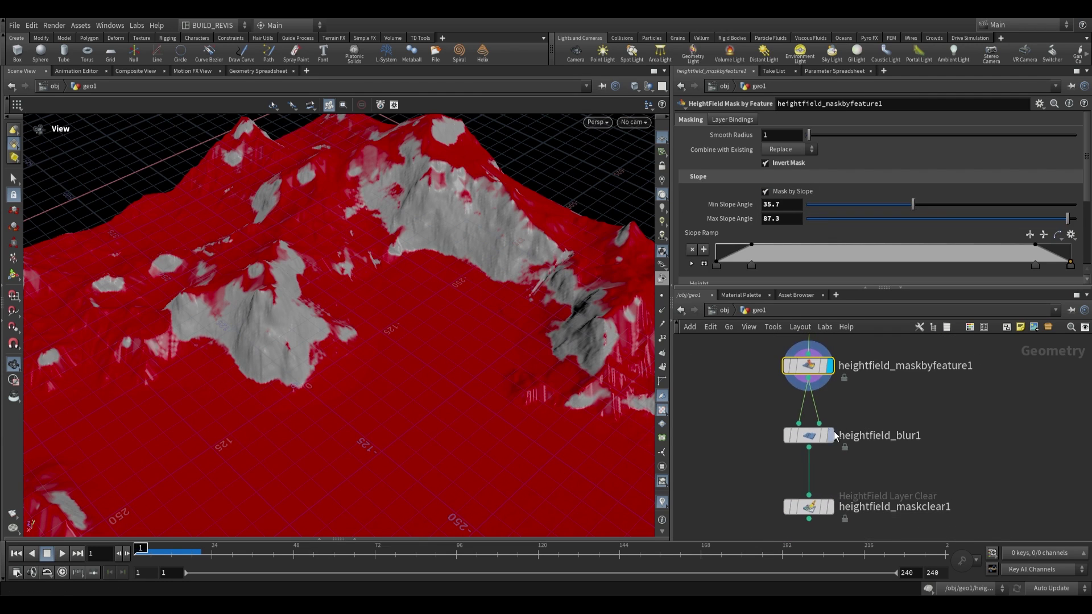
{"action": "middle_click_drag", "start_coordinate": [835, 435], "coordinate": [837, 392]}
{"action": "left_click", "coordinate": [834, 463]}
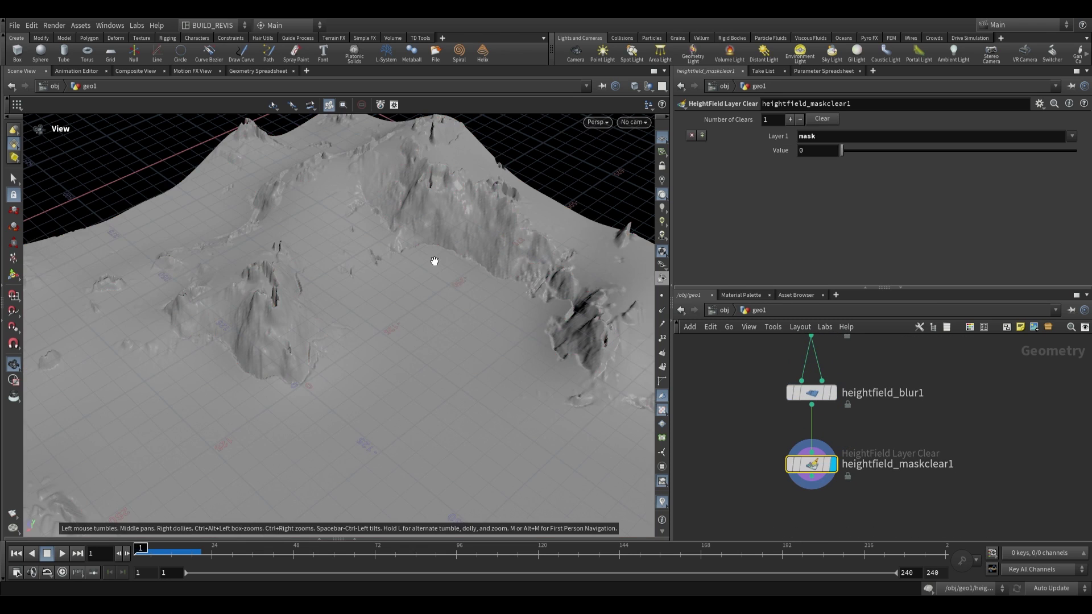
{"action": "left_click_drag", "start_coordinate": [434, 261], "coordinate": [464, 298]}
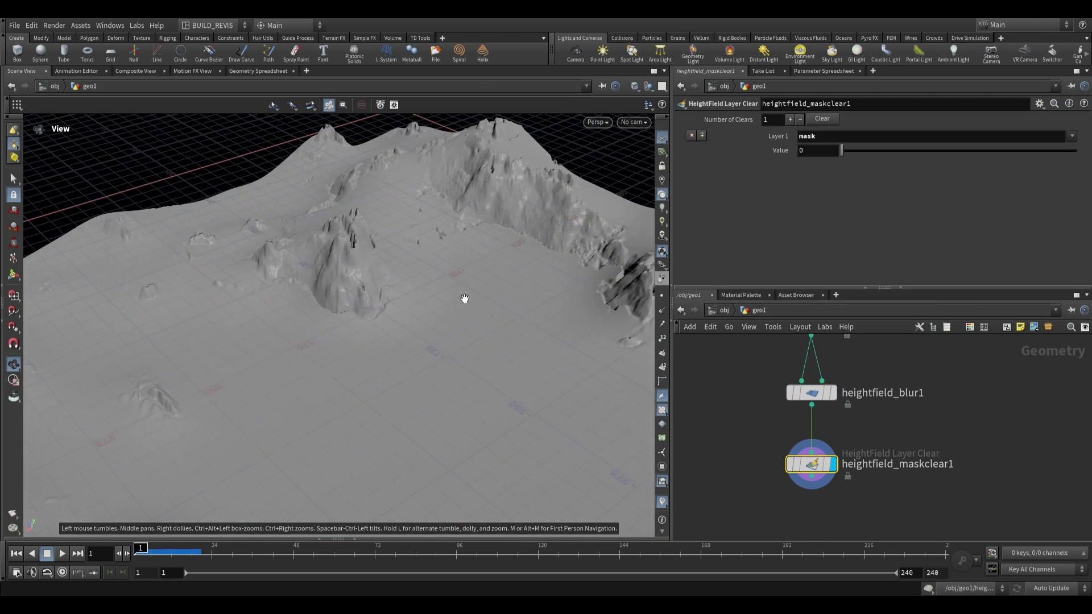
{"action": "scroll", "coordinate": [464, 299], "scroll_direction": "down", "scroll_amount": 1}
{"action": "middle_click_drag", "start_coordinate": [885, 415], "coordinate": [865, 468]}
{"action": "middle_click_drag", "start_coordinate": [847, 405], "coordinate": [836, 408]}
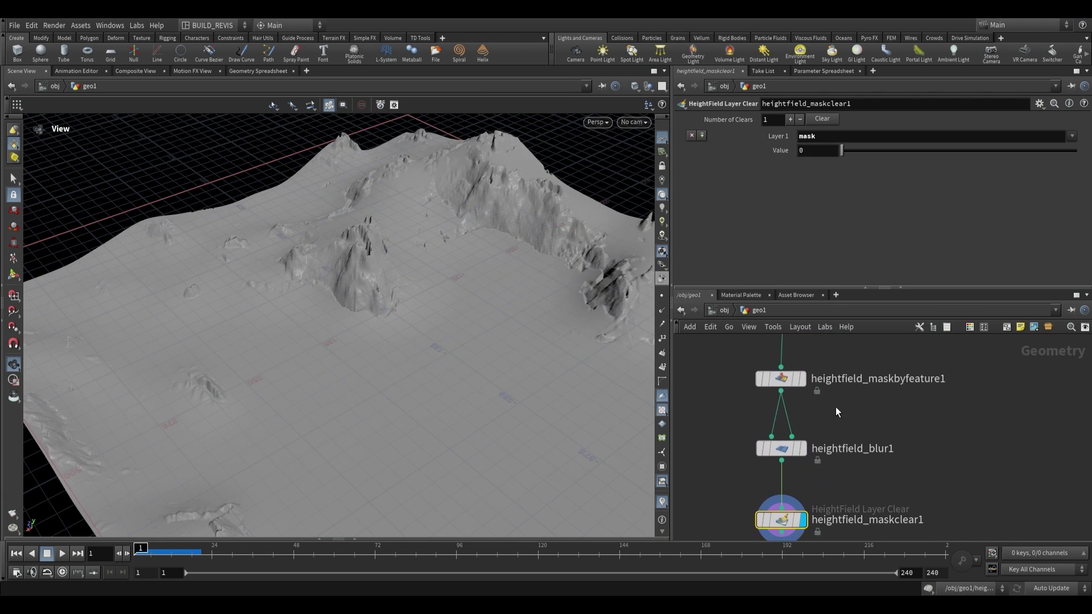
Step: Delete the heightfield_blur1 and heightfield_maskclear1 nodes together, leaving heightfield_maskbyfeature1 as the last node
{"action": "middle_click_drag", "start_coordinate": [762, 498], "coordinate": [769, 465]}
{"action": "scroll", "coordinate": [769, 465], "scroll_direction": "down", "scroll_amount": 1}
{"action": "left_click_drag", "start_coordinate": [751, 498], "coordinate": [834, 412]}
{"action": "key", "text": "Delete"}
{"action": "left_click_drag", "start_coordinate": [392, 293], "coordinate": [584, 341]}
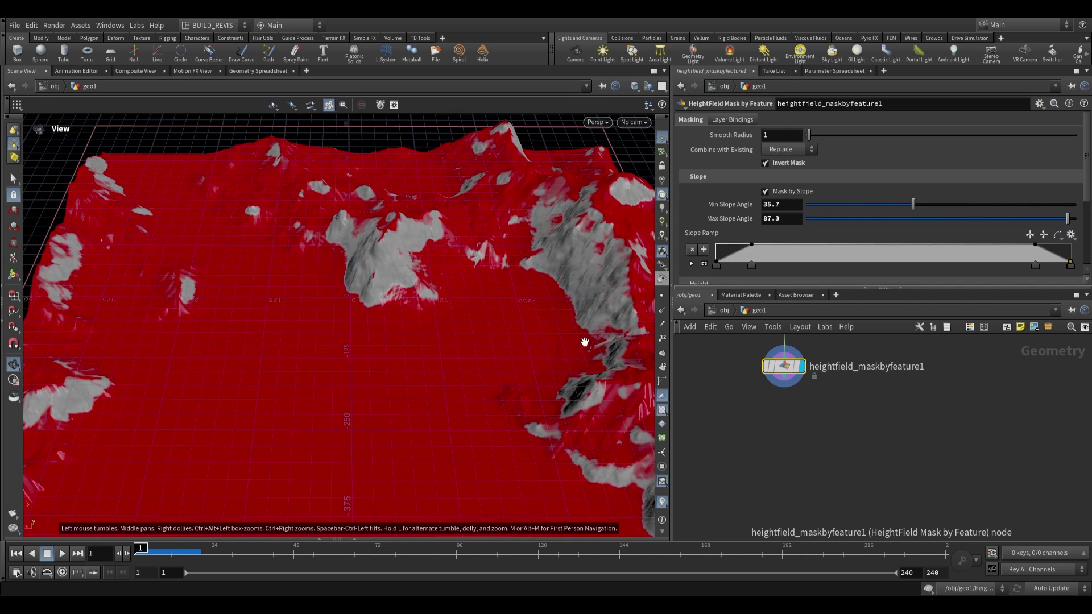
Step: Turn off Invert Mask and Mask by Slope on heightfield_maskbyfeature1 and inspect the unmasked terrain
{"action": "left_click", "coordinate": [779, 164]}
{"action": "left_click", "coordinate": [774, 191]}
{"action": "mouse_move", "coordinate": [500, 228]}
{"action": "left_mouse_down"}
{"action": "mouse_move", "coordinate": [537, 220]}
{"action": "mouse_move", "coordinate": [513, 221]}
{"action": "left_mouse_up"}
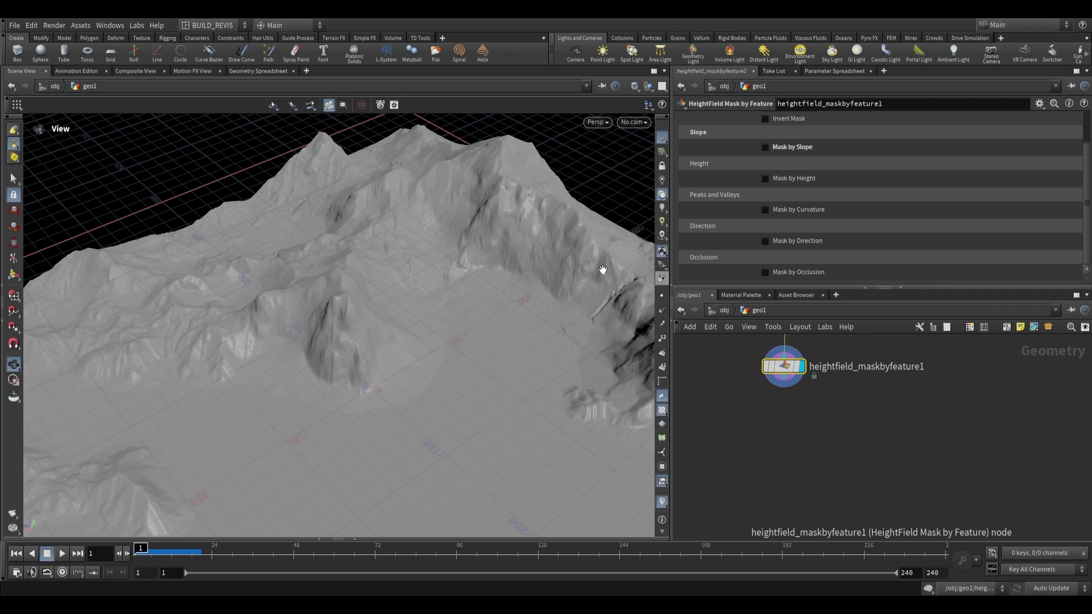
{"action": "scroll", "coordinate": [763, 227], "scroll_direction": "up", "scroll_amount": 2}
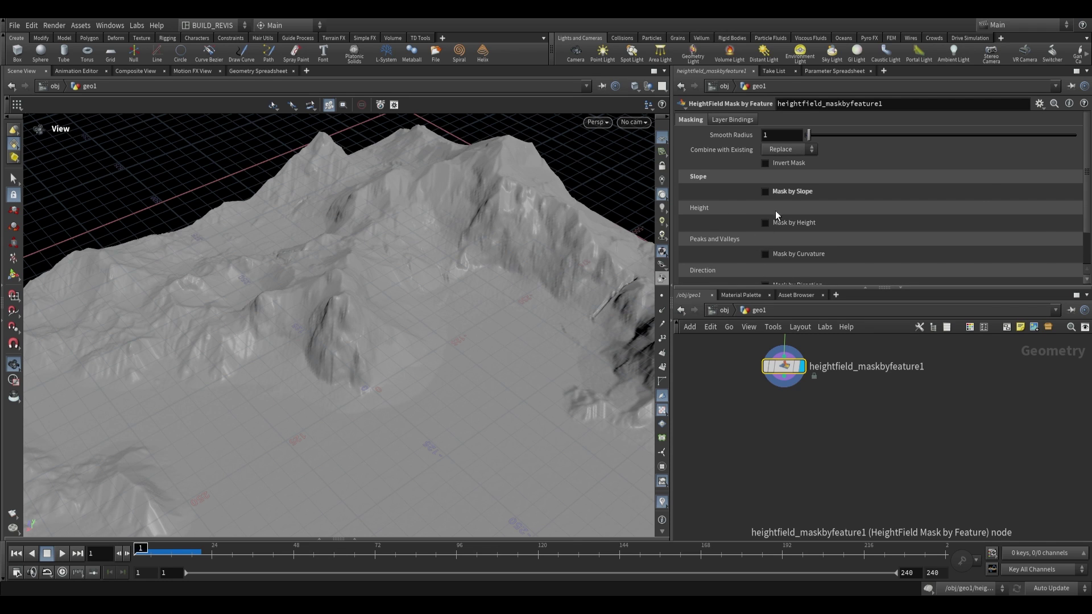
Step: Turn Mask by Slope back on for heightfield_maskbyfeature1
{"action": "left_click", "coordinate": [765, 177]}
{"action": "mouse_move", "coordinate": [912, 192]}
{"action": "left_mouse_down"}
{"action": "mouse_move", "coordinate": [858, 192]}
{"action": "mouse_move", "coordinate": [911, 199]}
{"action": "left_mouse_up"}
{"action": "scroll", "coordinate": [711, 224], "scroll_direction": "down", "scroll_amount": 4}
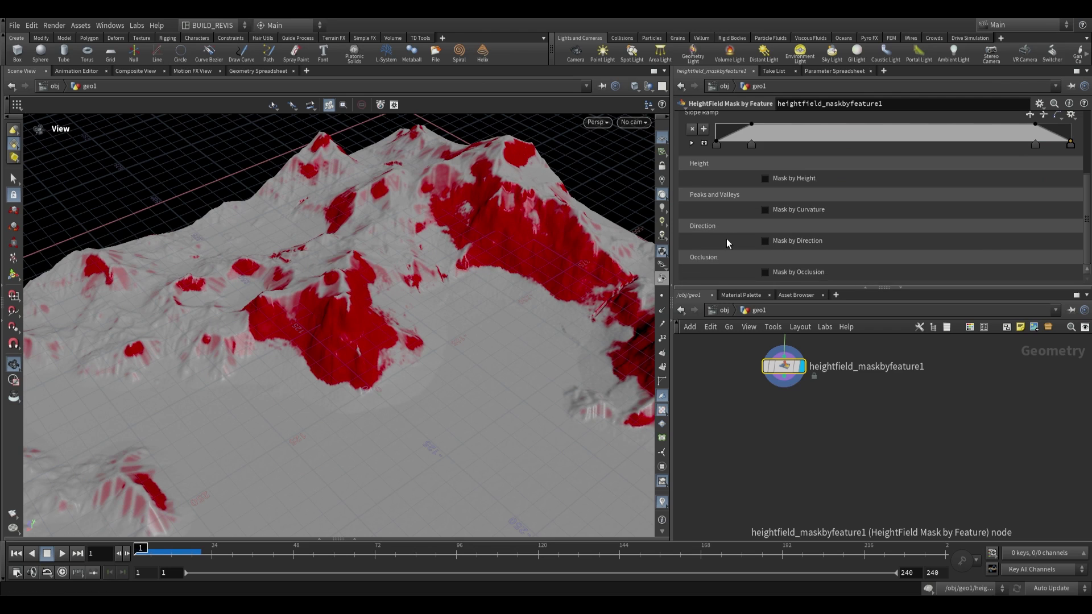
Step: Turn on Mask by Occlusion, widen the Occlusion Ramp with point 3 at position 0.9999, value 1, and set View Distance to 122
{"action": "left_click", "coordinate": [785, 267]}
{"action": "scroll", "coordinate": [819, 273], "scroll_direction": "down", "scroll_amount": 2}
{"action": "scroll", "coordinate": [802, 250], "scroll_direction": "down", "scroll_amount": 3}
{"action": "left_click_drag", "start_coordinate": [999, 221], "coordinate": [945, 225]}
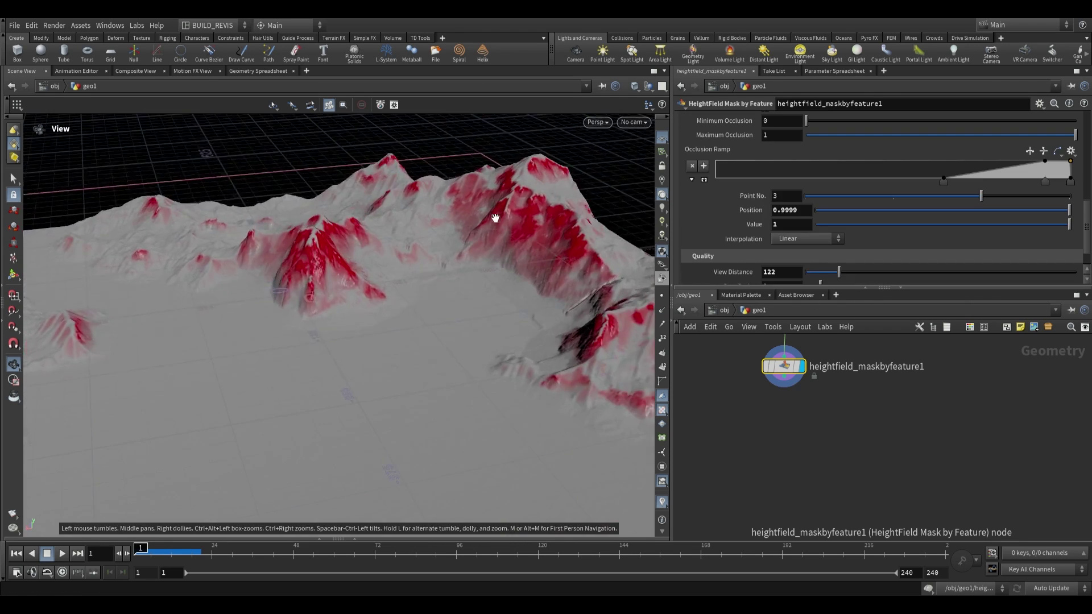
{"action": "left_click_drag", "start_coordinate": [495, 217], "coordinate": [367, 196]}
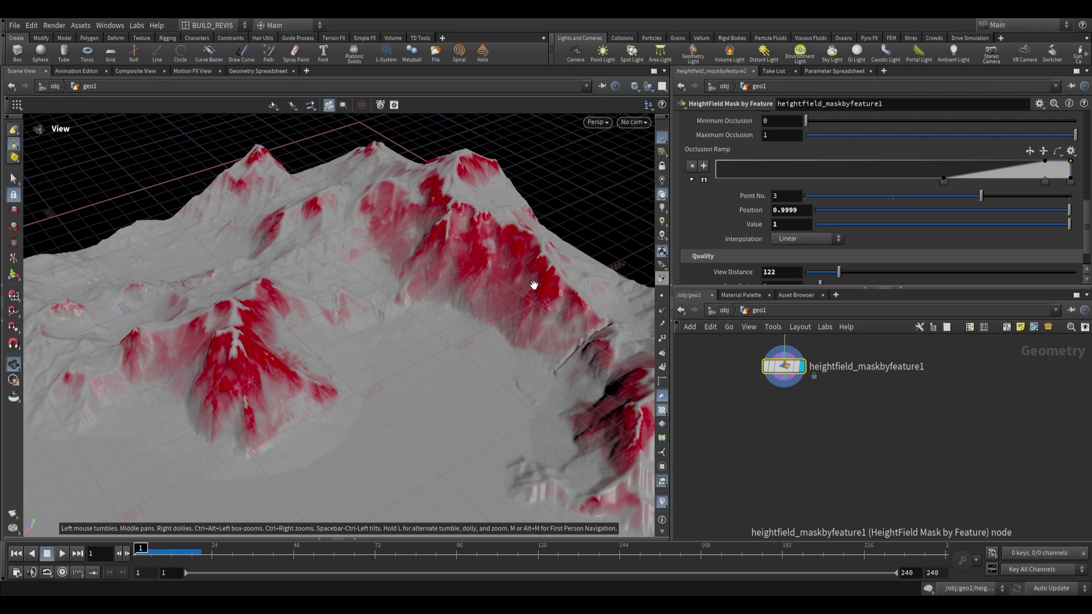
Step: Add a HeightField Copy Layer node wired after heightfield_maskbyfeature1 and display it
{"action": "middle_click_drag", "start_coordinate": [818, 434], "coordinate": [806, 478]}
{"action": "key", "text": "Tab"}
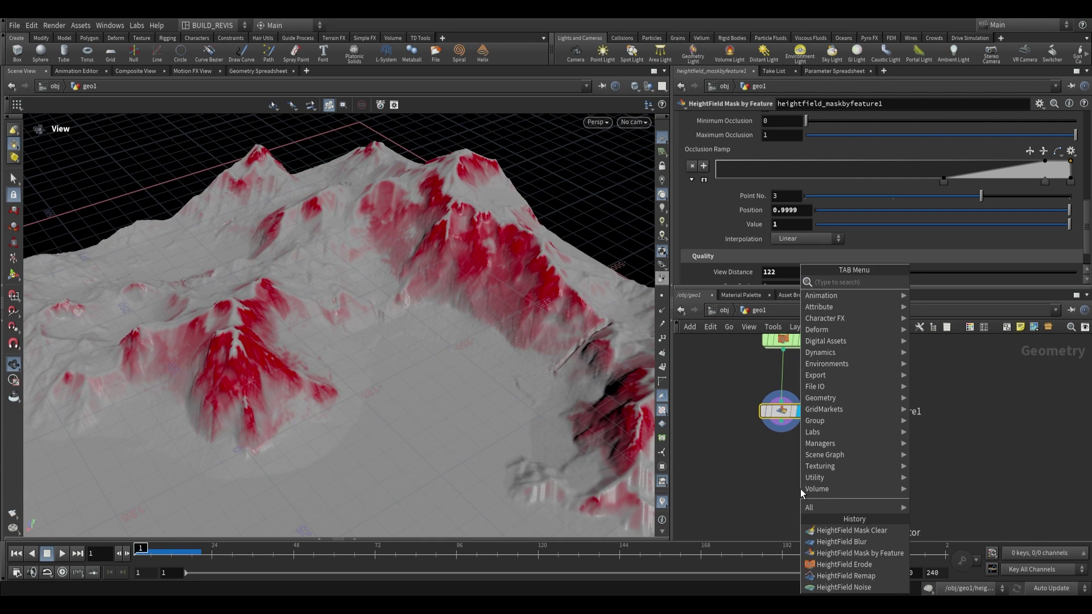
{"action": "type", "text": "hf cop"}
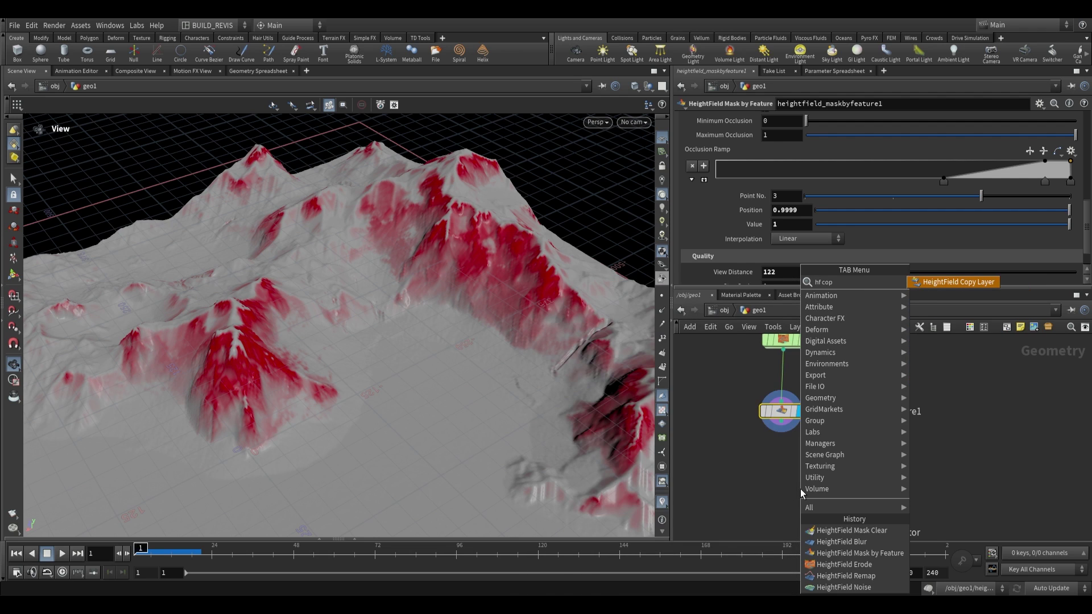
{"action": "left_click", "coordinate": [959, 282]}
{"action": "left_click", "coordinate": [783, 463]}
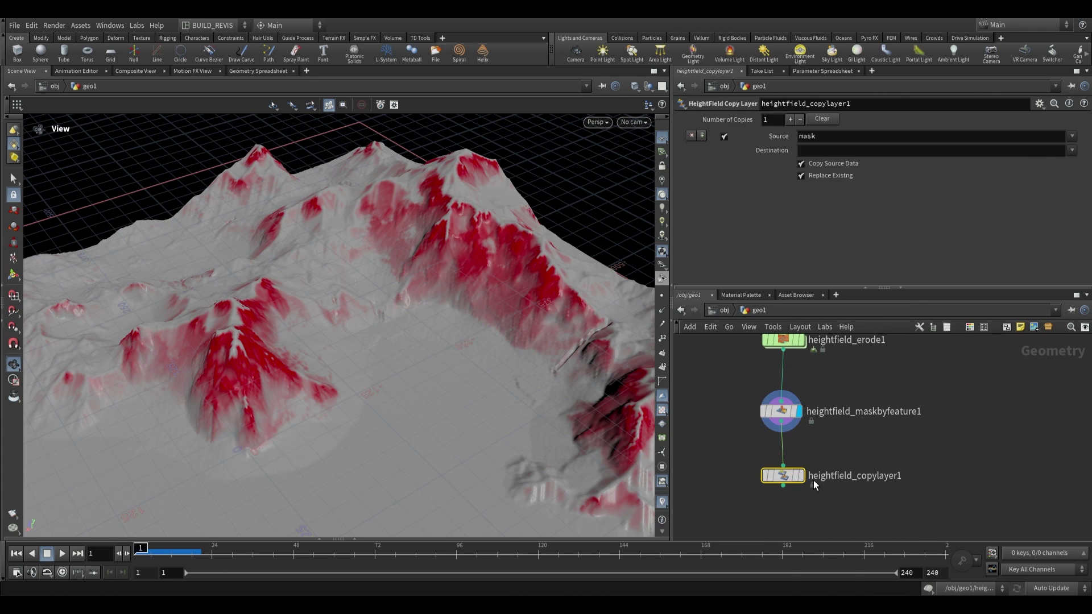
{"action": "left_click", "coordinate": [802, 476]}
Step: Keep mask as the Source of heightfield_copylayer1, review the existing Destination layers, and name the Destination cliffs
{"action": "left_click", "coordinate": [763, 136]}
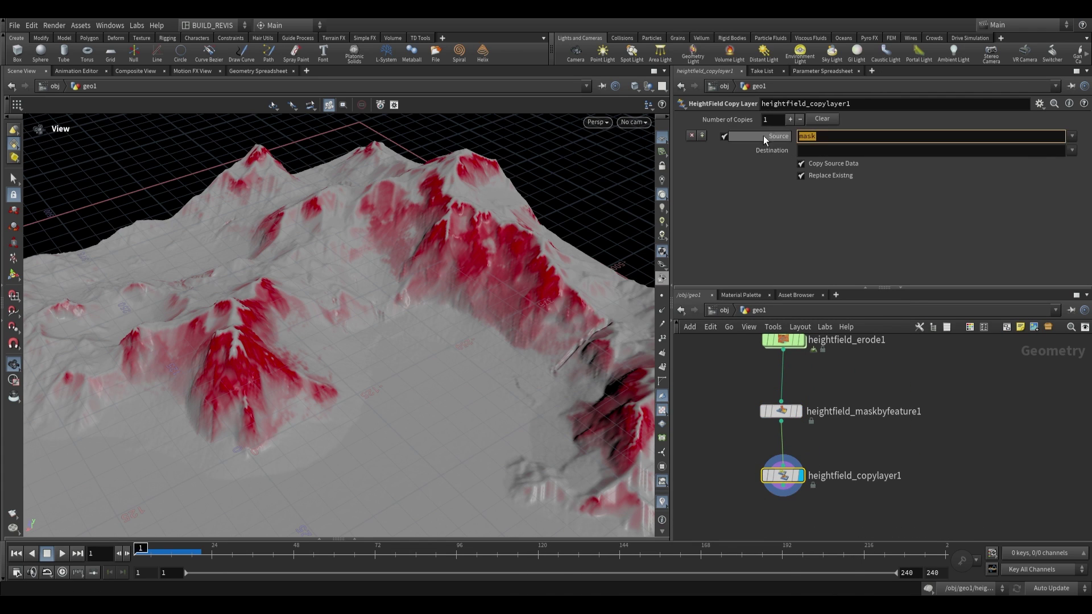
{"action": "key", "text": "Tab"}
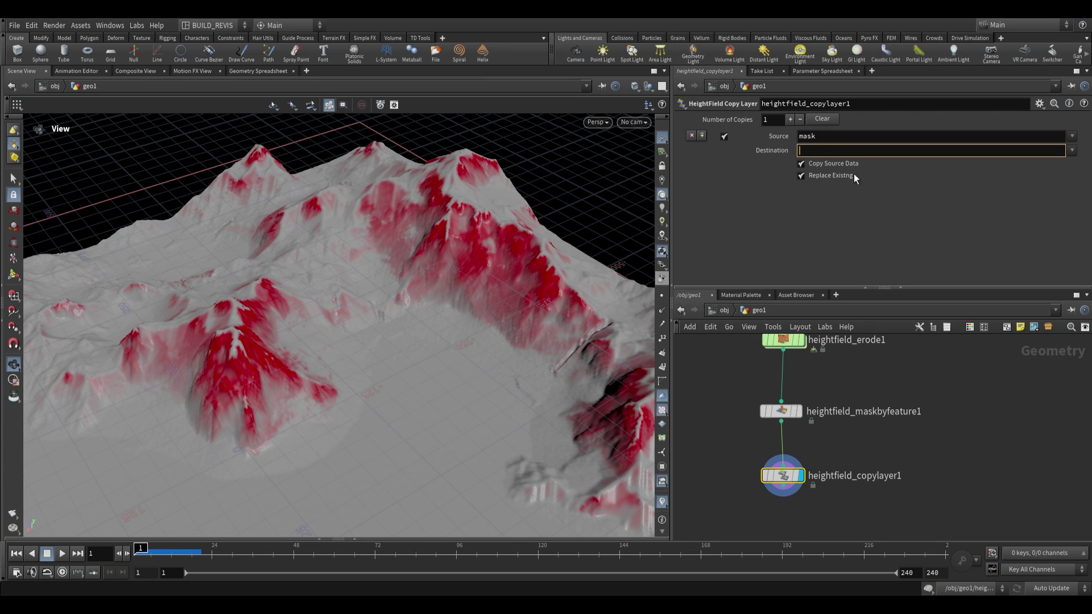
{"action": "left_click", "coordinate": [843, 211]}
{"action": "left_click", "coordinate": [1072, 150]}
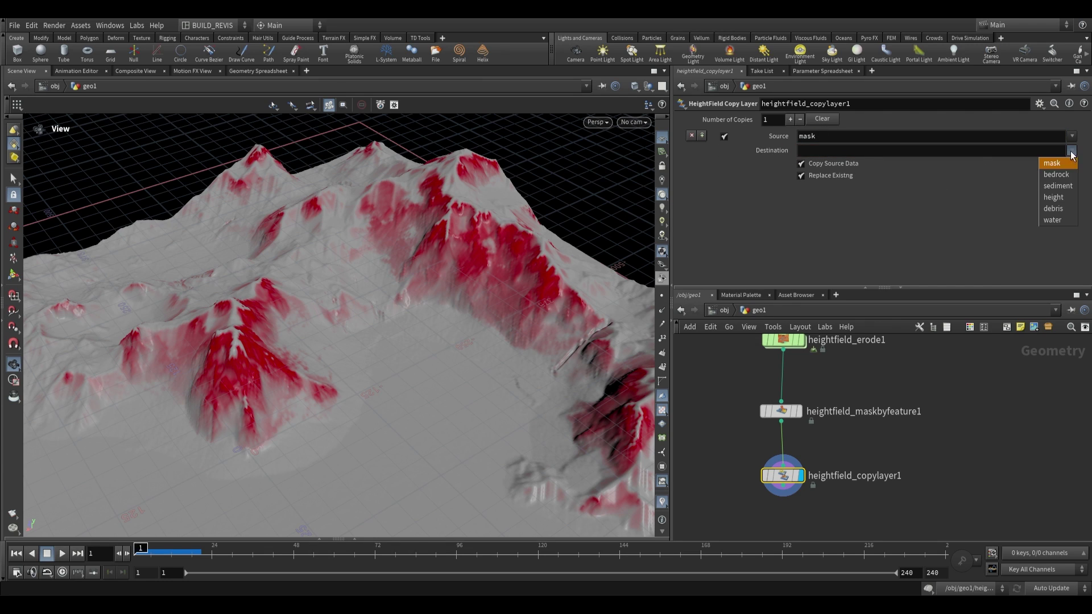
{"action": "left_click", "coordinate": [933, 243]}
{"action": "double_click", "coordinate": [808, 136]}
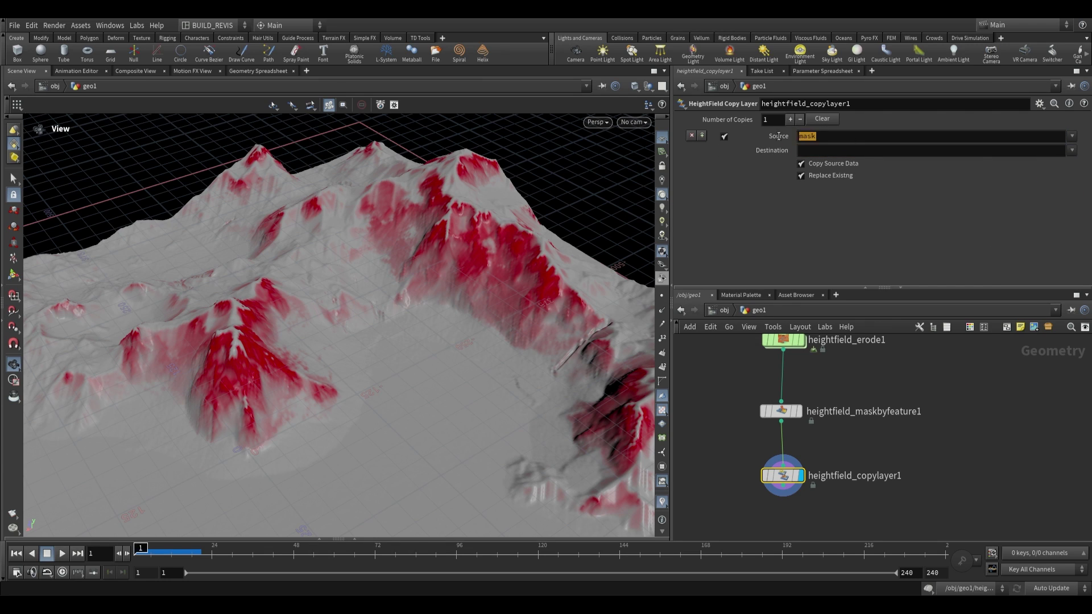
{"action": "left_click", "coordinate": [1071, 150]}
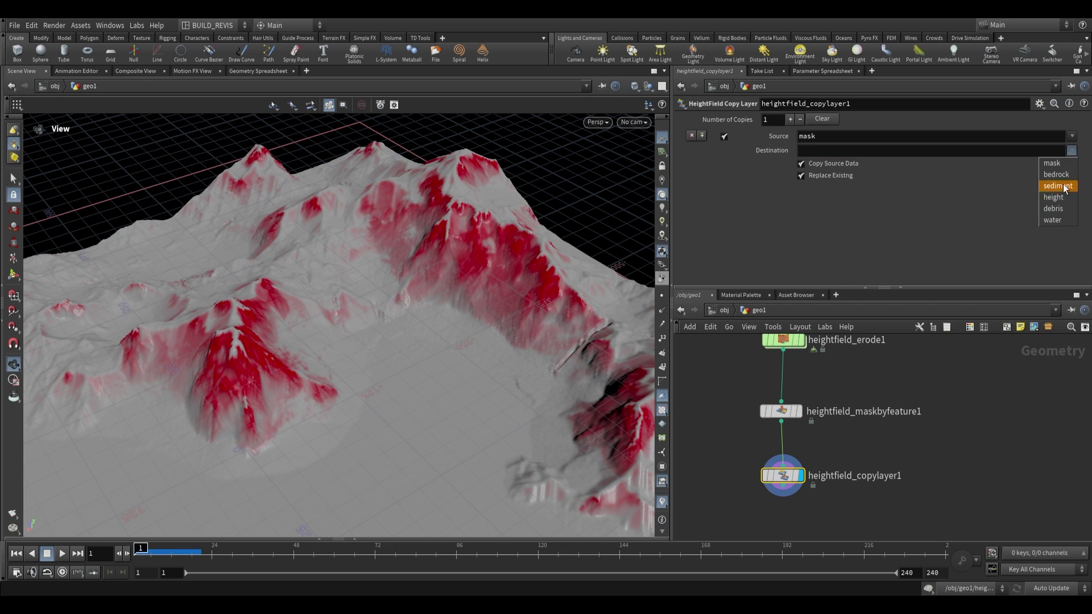
{"action": "left_click", "coordinate": [963, 234]}
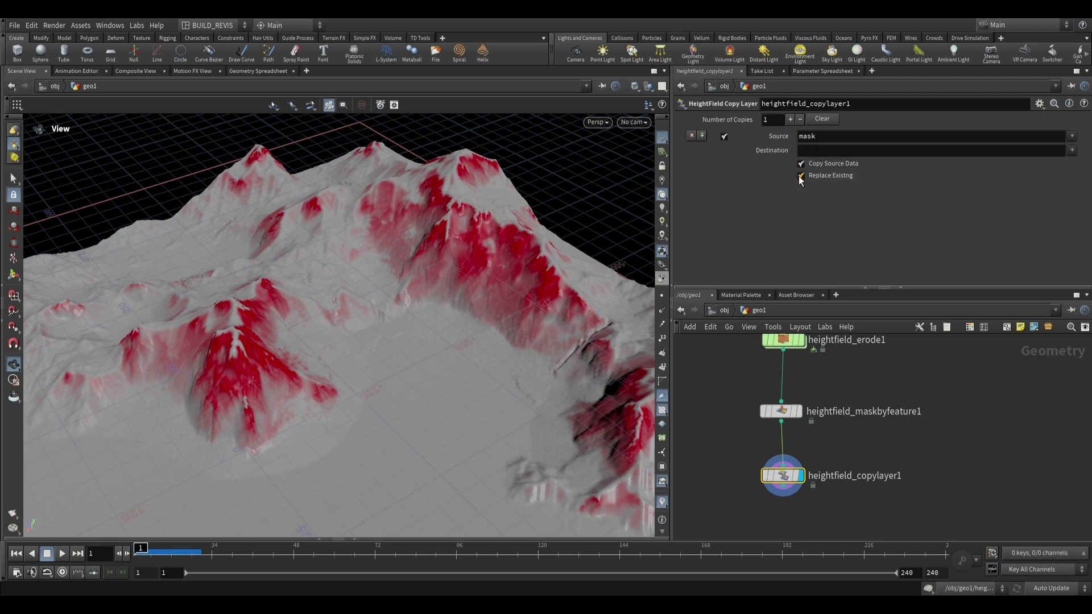
{"action": "left_click", "coordinate": [1071, 151]}
{"action": "left_click", "coordinate": [1072, 152]}
{"action": "left_click", "coordinate": [960, 151]}
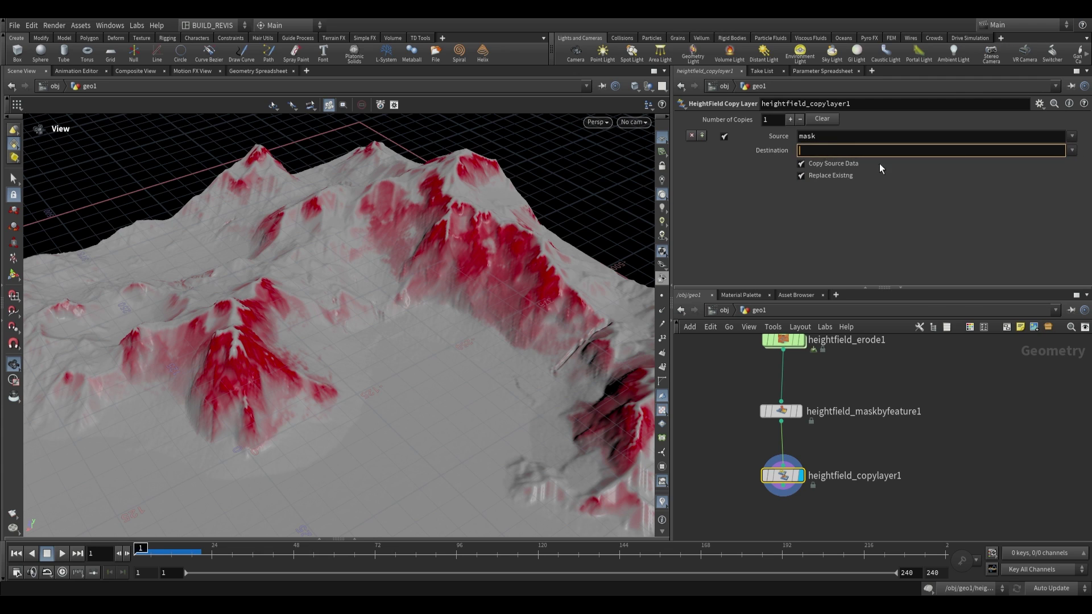
{"action": "left_click", "coordinate": [1072, 151]}
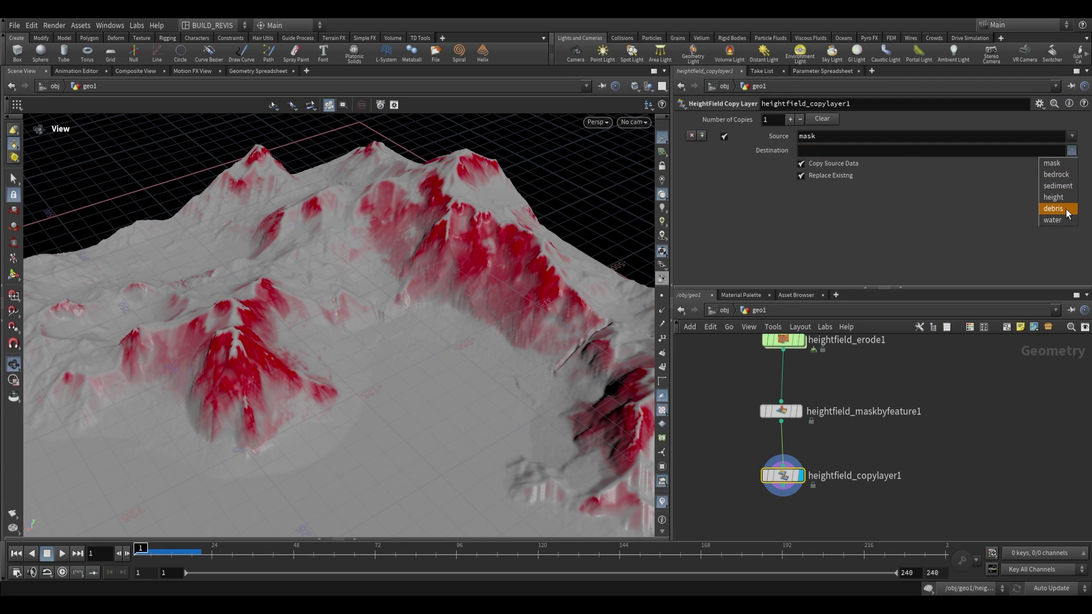
{"action": "left_click", "coordinate": [831, 151]}
{"action": "left_click", "coordinate": [859, 152]}
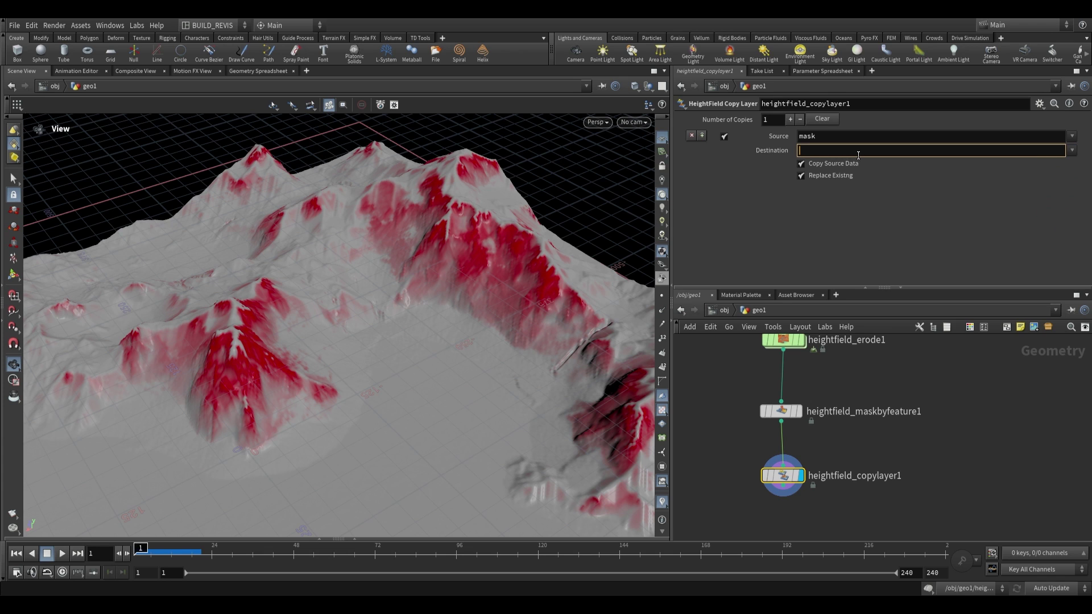
Step: Add a HeightField Mask Clear node wired after heightfield_copylayer1 and display it
{"action": "middle_click_drag", "start_coordinate": [805, 492], "coordinate": [818, 458]}
{"action": "middle_click", "coordinate": [800, 443]}
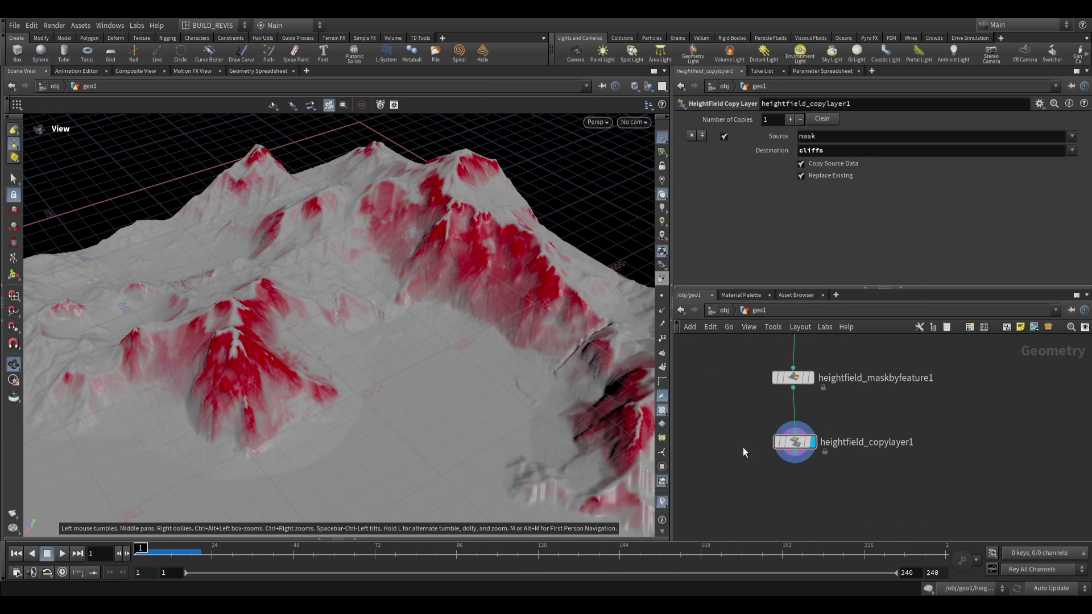
{"action": "key", "text": "Tab"}
{"action": "key", "text": "Escape"}
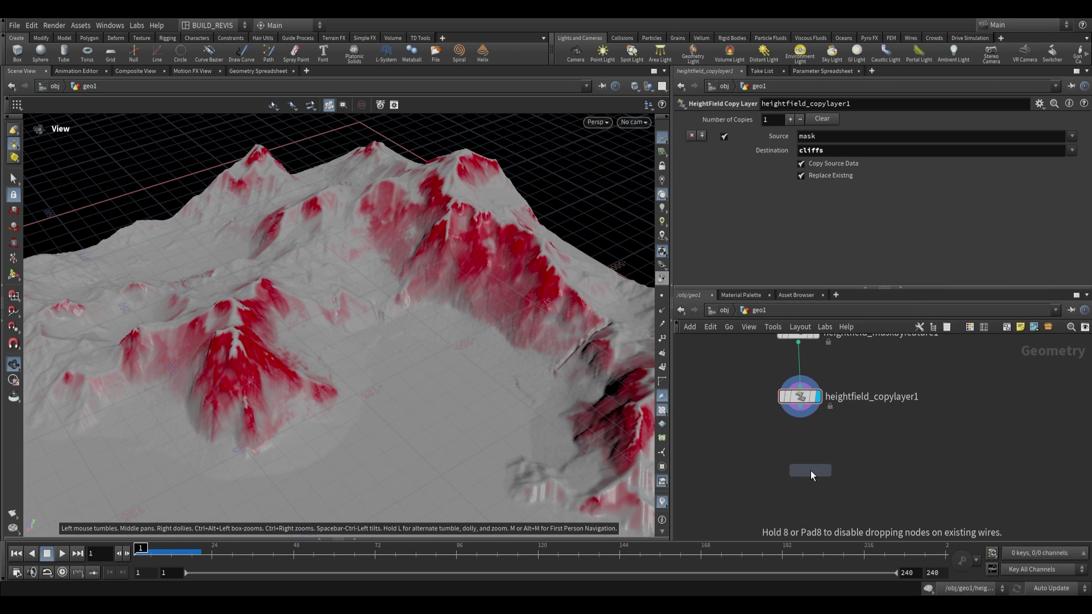
{"action": "left_click", "coordinate": [796, 468]}
{"action": "left_click", "coordinate": [800, 407]}
{"action": "left_click", "coordinate": [796, 459]}
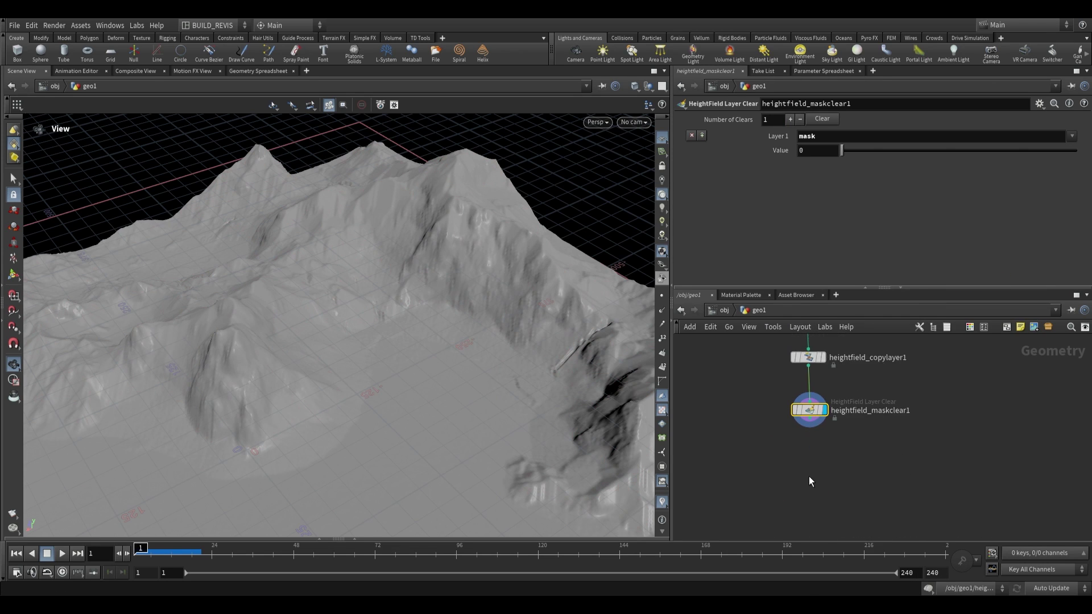
Step: Add a HeightField Visualize node wired after heightfield_maskclear1 and display it
{"action": "key", "text": "Tab"}
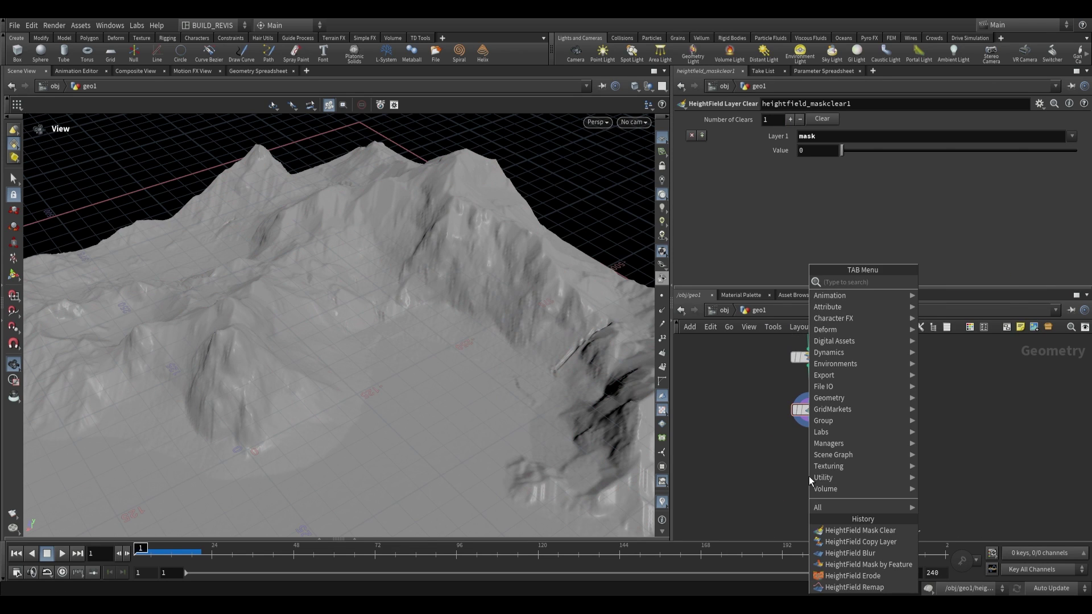
{"action": "type", "text": "visual hf"}
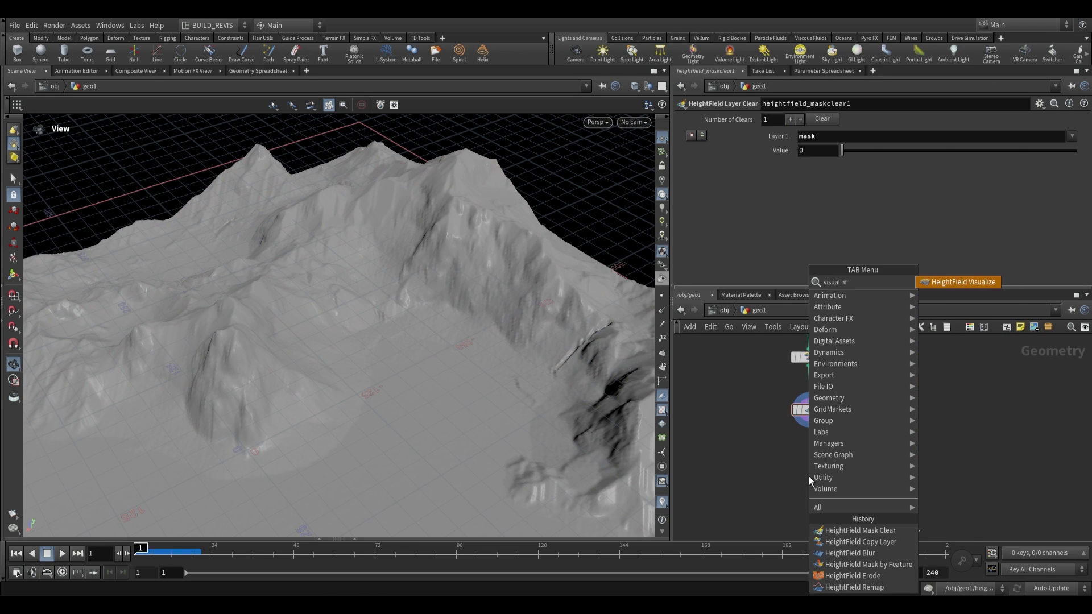
{"action": "key", "text": "Return"}
{"action": "left_click", "coordinate": [808, 476]}
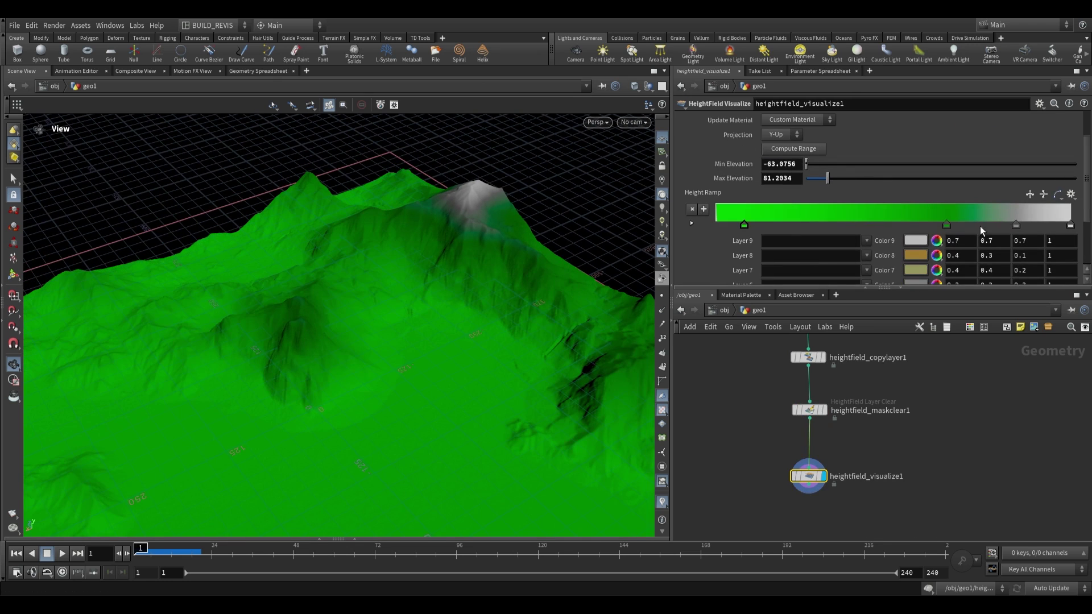
Step: Adjust the Height Ramp of heightfield_visualize1, moving the dark green point to lower elevations and making the lowest point olive
{"action": "left_click_drag", "start_coordinate": [981, 226], "coordinate": [844, 230]}
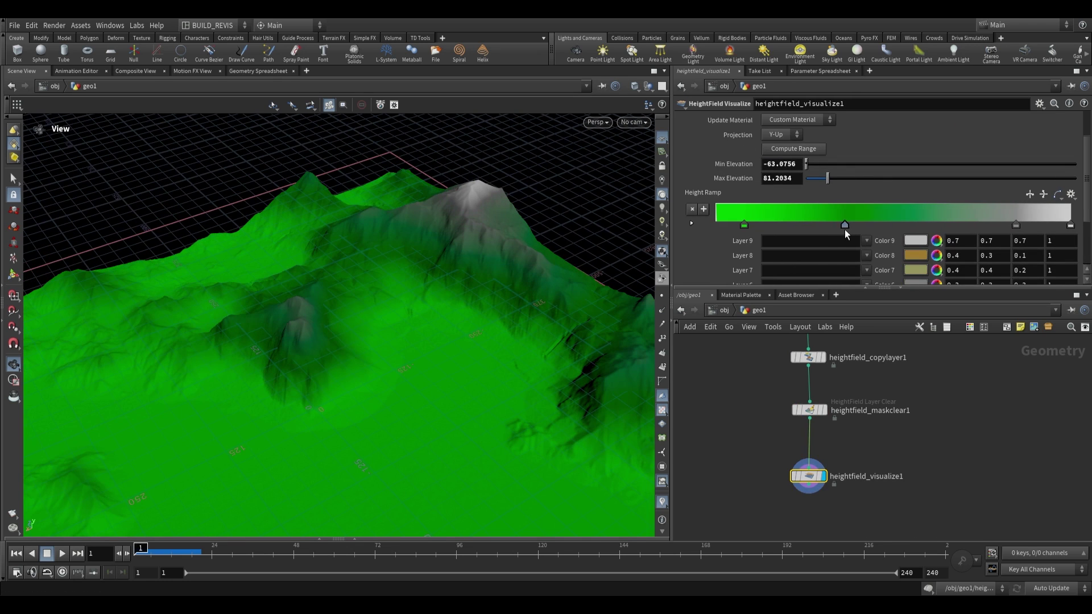
{"action": "double_click", "coordinate": [739, 225]}
{"action": "left_click", "coordinate": [617, 199]}
{"action": "left_click_drag", "start_coordinate": [615, 196], "coordinate": [609, 188]}
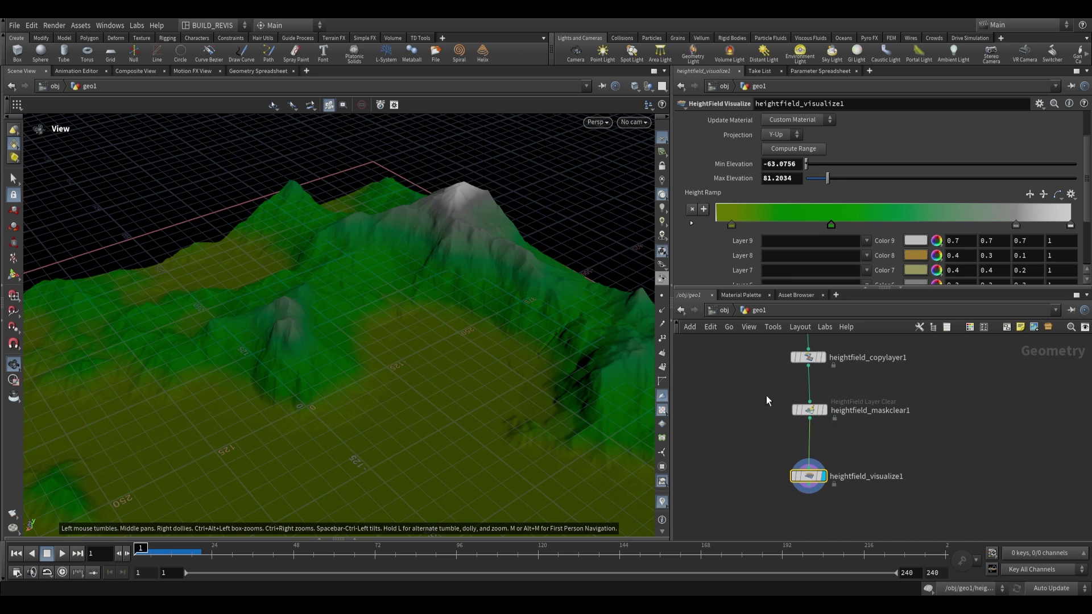
{"action": "left_click_drag", "start_coordinate": [489, 273], "coordinate": [429, 248]}
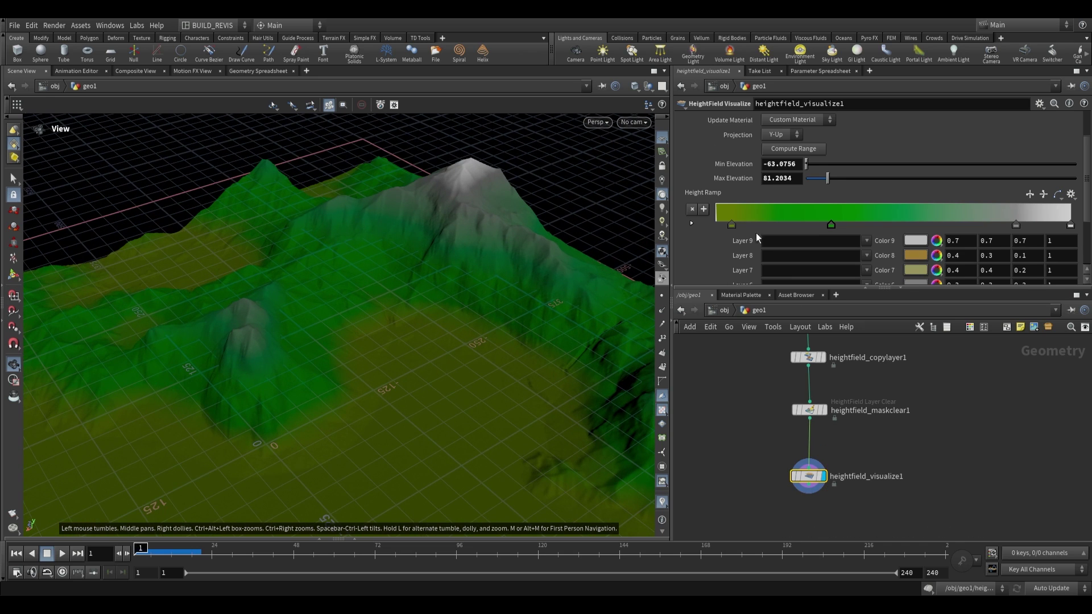
Step: Assign cliffs to Layer 6 of heightfield_visualize1 and check the layer list in the node's info
{"action": "scroll", "coordinate": [754, 234], "scroll_direction": "down", "scroll_amount": 3}
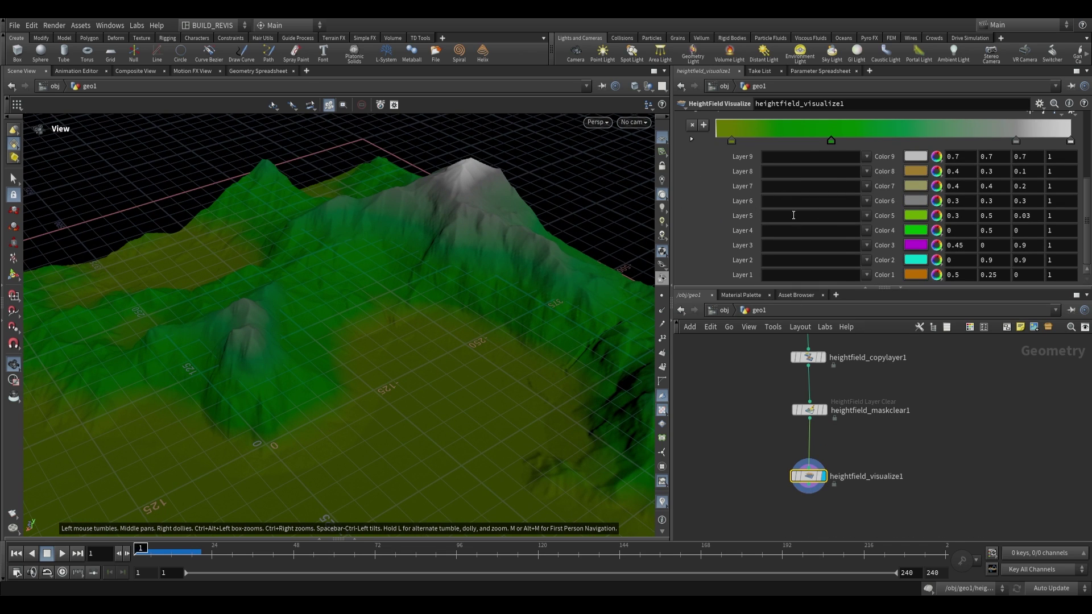
{"action": "left_click", "coordinate": [796, 202]}
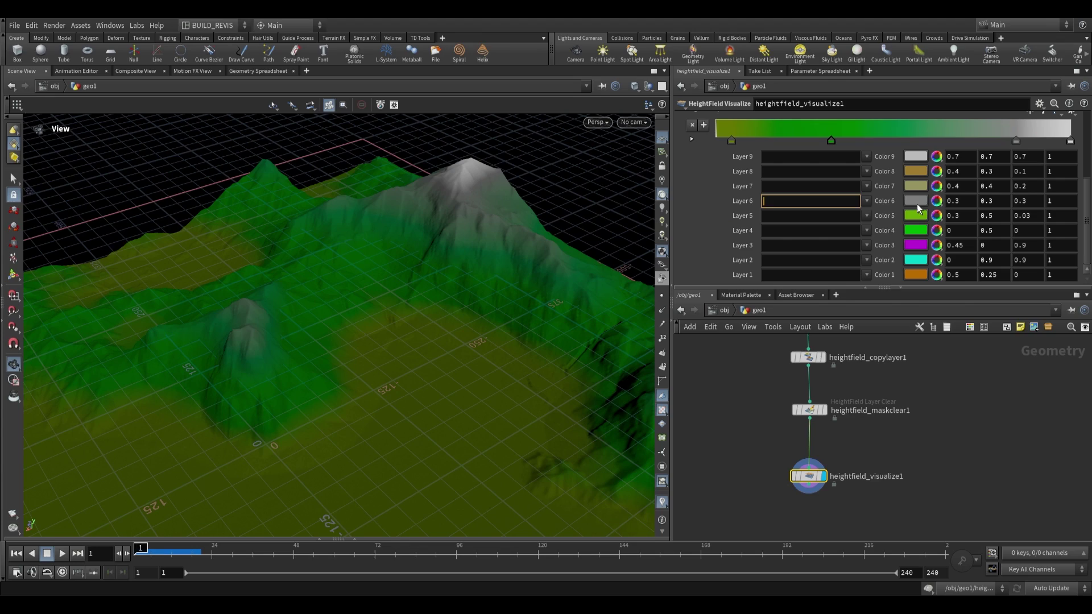
{"action": "type", "text": "cliffs"}
{"action": "left_click_drag", "start_coordinate": [557, 250], "coordinate": [529, 318]}
{"action": "middle_click", "coordinate": [811, 479]}
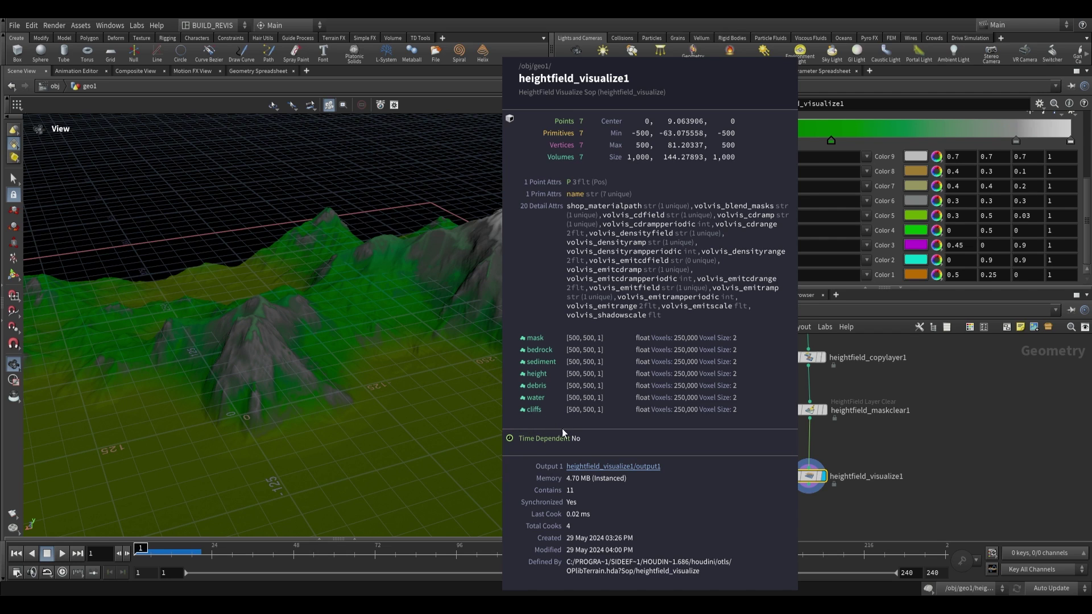
{"action": "left_click_drag", "start_coordinate": [401, 341], "coordinate": [457, 358], "text": "alt"}
Step: Add a Convert HeightField node wired after heightfield_visualize1, display it, and inspect its point attributes
{"action": "middle_click_drag", "start_coordinate": [922, 471], "coordinate": [899, 421]}
{"action": "left_click", "coordinate": [812, 494]}
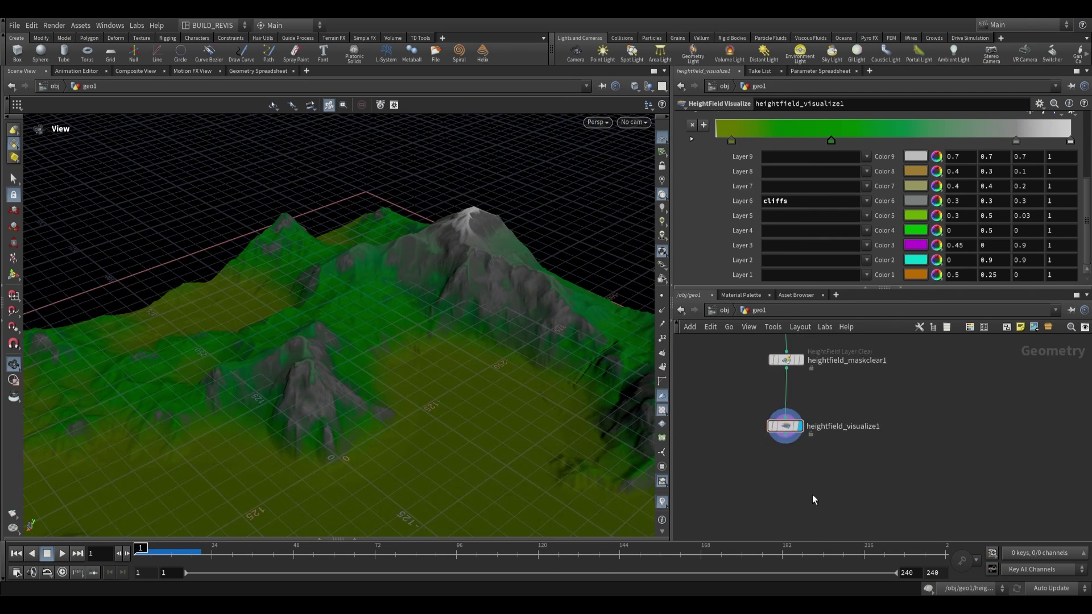
{"action": "key", "text": "Tab"}
{"action": "type", "text": "convert hf"}
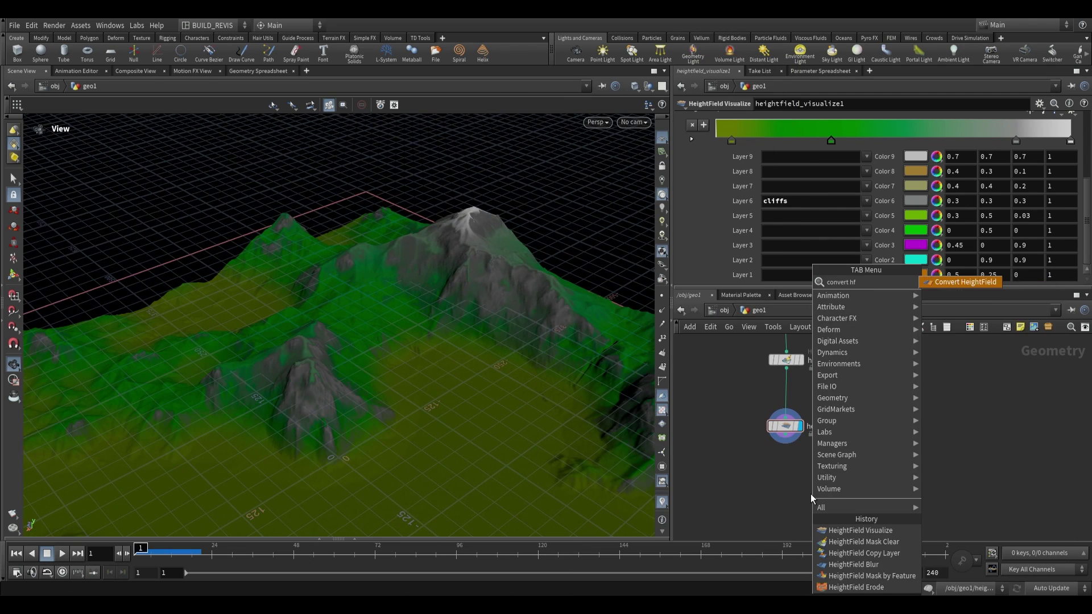
{"action": "key", "text": "Return"}
{"action": "left_click", "coordinate": [803, 483]}
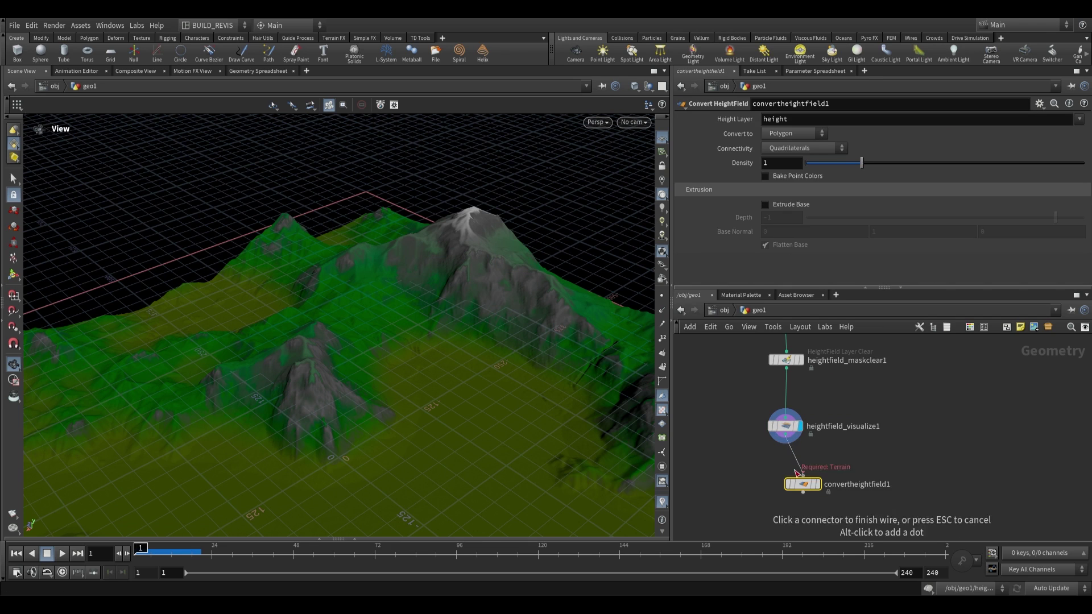
{"action": "left_click", "coordinate": [819, 485]}
{"action": "middle_click_drag", "start_coordinate": [880, 486], "coordinate": [882, 447]}
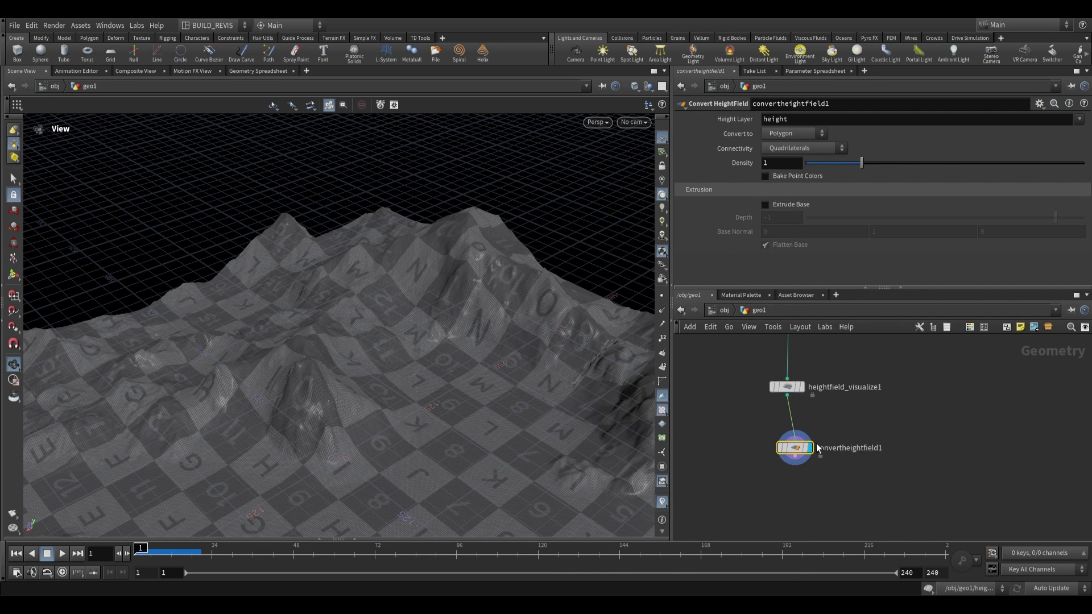
{"action": "middle_click", "coordinate": [804, 449]}
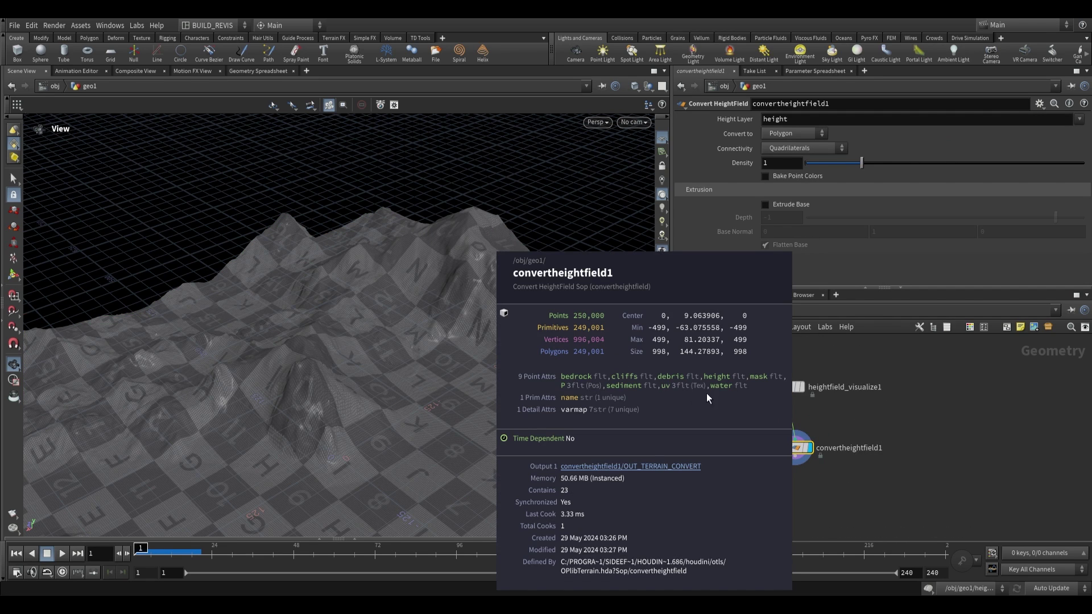
Step: Add a Color node wired after convertheightfield1 and display it
{"action": "middle_click_drag", "start_coordinate": [839, 507], "coordinate": [839, 469]}
{"action": "key", "text": "Tab"}
{"action": "type", "text": "colo"}
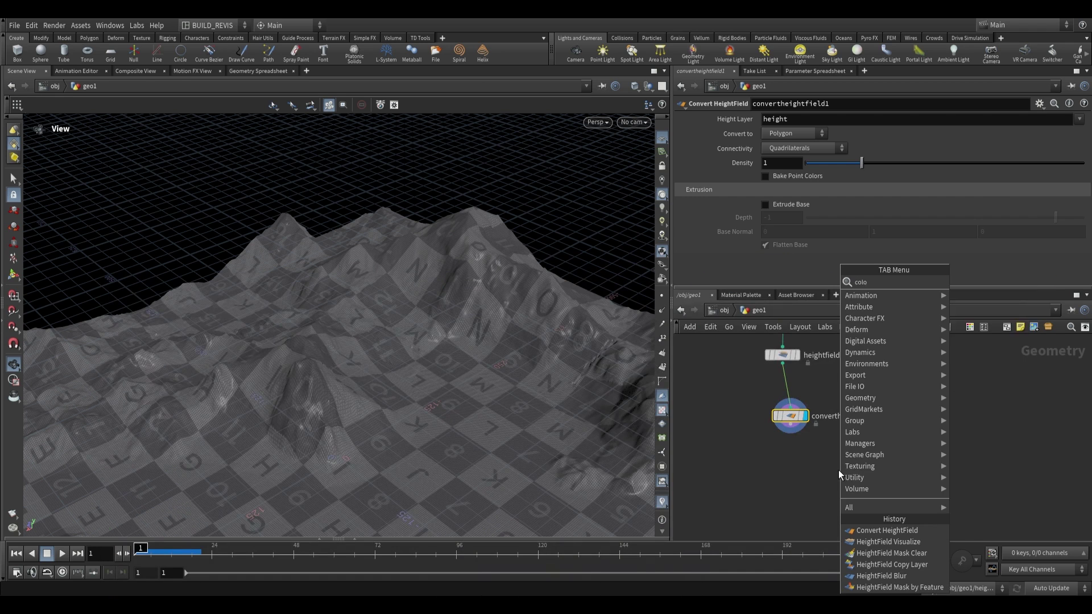
{"action": "key", "text": "Return"}
{"action": "left_click", "coordinate": [796, 476]}
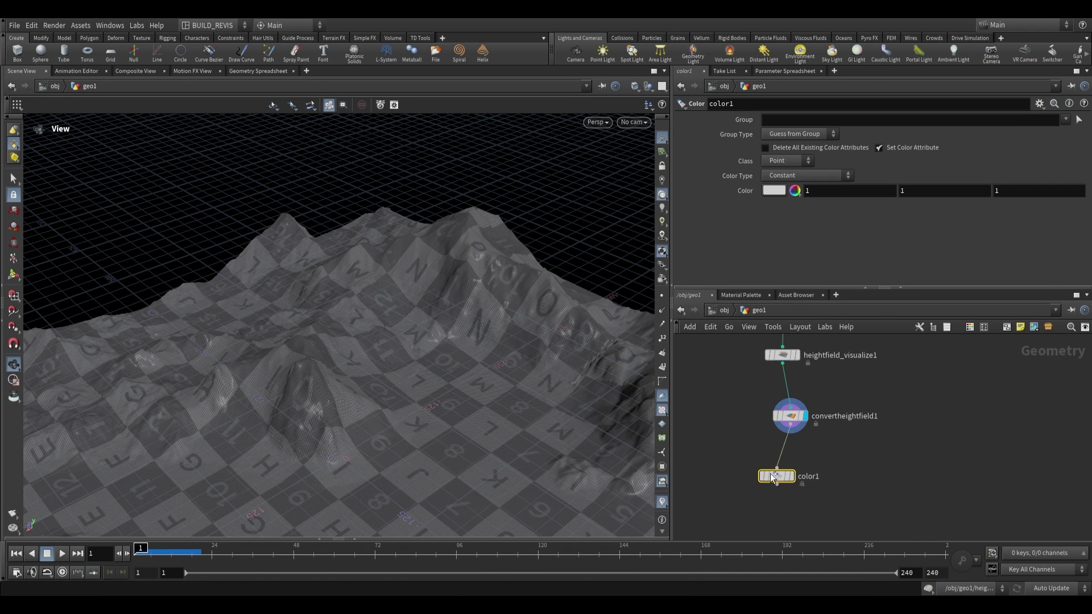
Step: Set the Color Type of color1 to Ramp from Attribute with cliffs as the Attribute
{"action": "left_click", "coordinate": [805, 176]}
{"action": "left_click", "coordinate": [799, 220]}
{"action": "left_click", "coordinate": [805, 175]}
{"action": "left_click", "coordinate": [804, 207]}
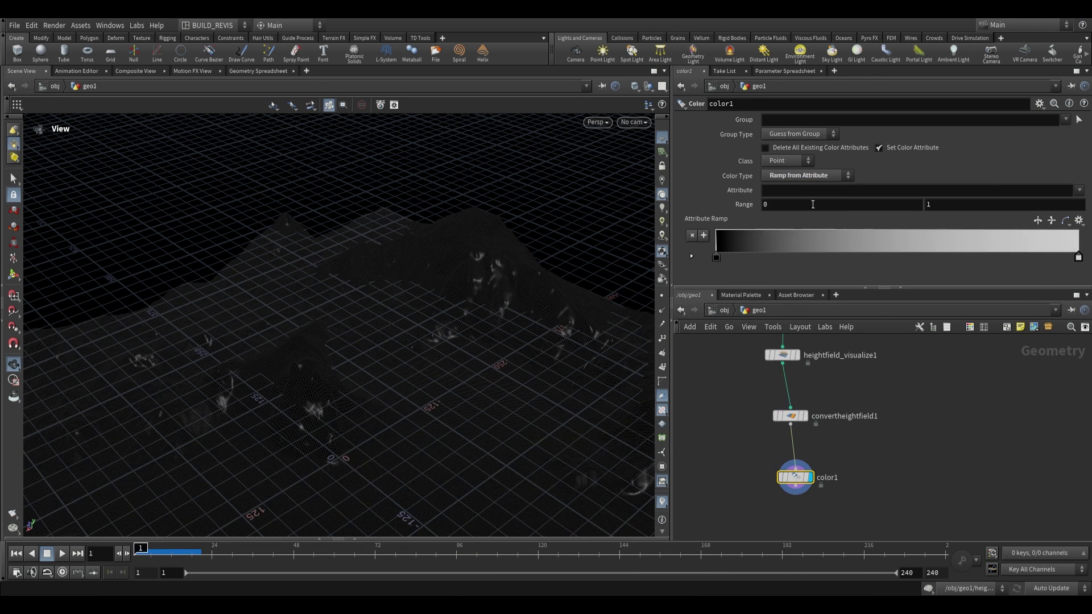
{"action": "left_click", "coordinate": [1078, 190]}
{"action": "left_click", "coordinate": [1051, 236]}
{"action": "mouse_move", "coordinate": [432, 342]}
{"action": "left_mouse_down"}
{"action": "mouse_move", "coordinate": [398, 402]}
{"action": "mouse_move", "coordinate": [322, 297]}
{"action": "mouse_move", "coordinate": [465, 290]}
{"action": "mouse_move", "coordinate": [424, 288]}
{"action": "mouse_move", "coordinate": [507, 339]}
{"action": "mouse_move", "coordinate": [494, 299]}
{"action": "mouse_move", "coordinate": [414, 327]}
{"action": "left_mouse_up"}
Step: Delete the convertheightfield1 and color1 nodes and return to the heightfield visualization
{"action": "left_click_drag", "start_coordinate": [757, 503], "coordinate": [848, 417]}
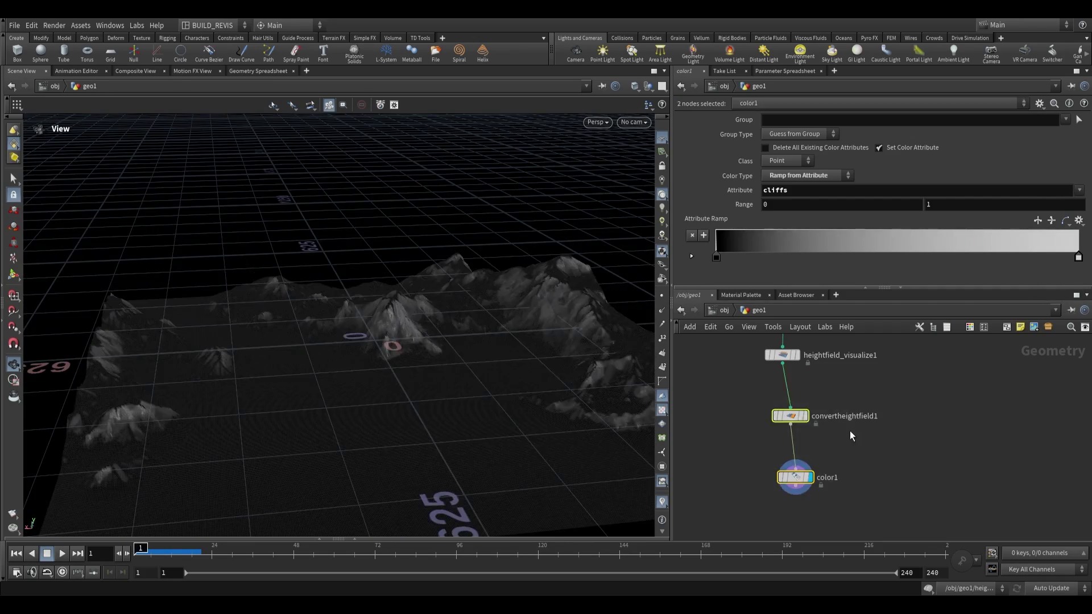
{"action": "key", "text": "Delete"}
{"action": "middle_click_drag", "start_coordinate": [829, 382], "coordinate": [824, 463]}
{"action": "scroll", "coordinate": [823, 467], "scroll_direction": "down", "scroll_amount": 1}
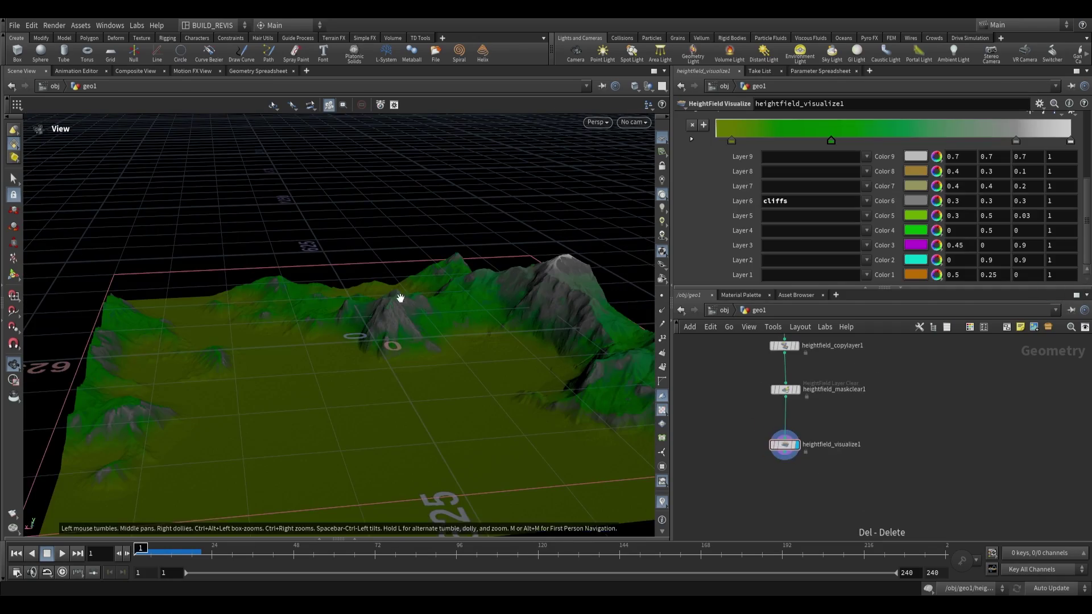
{"action": "left_click_drag", "start_coordinate": [401, 300], "coordinate": [427, 386]}
Step: Display heightfield_maskbyfeature1 to examine its mask, and check the Source and Destination layers of heightfield_copylayer1
{"action": "middle_click_drag", "start_coordinate": [845, 338], "coordinate": [813, 444]}
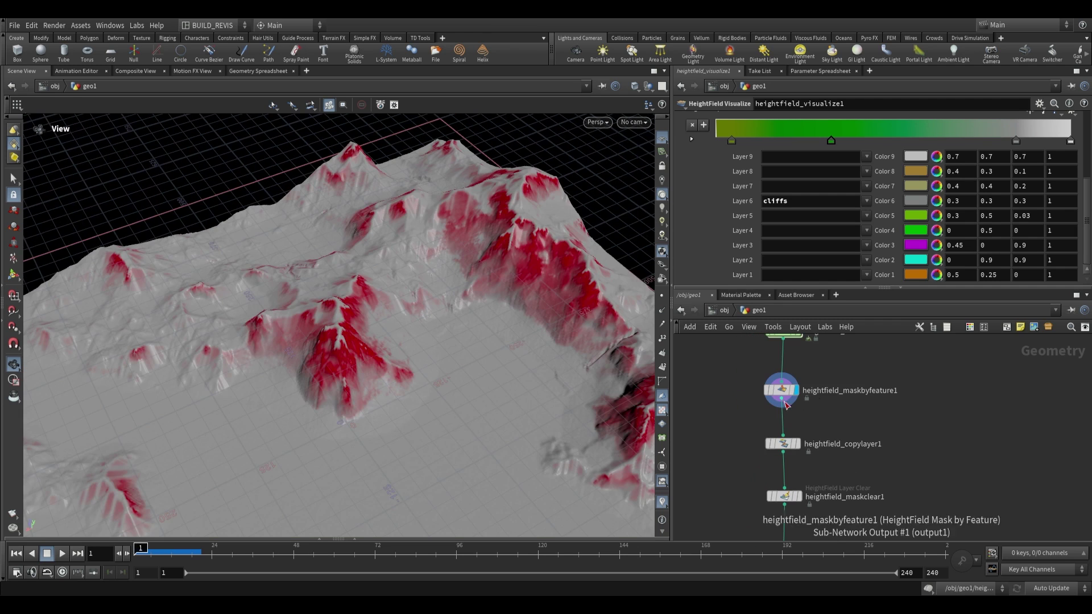
{"action": "middle_click_drag", "start_coordinate": [500, 364], "coordinate": [457, 324]}
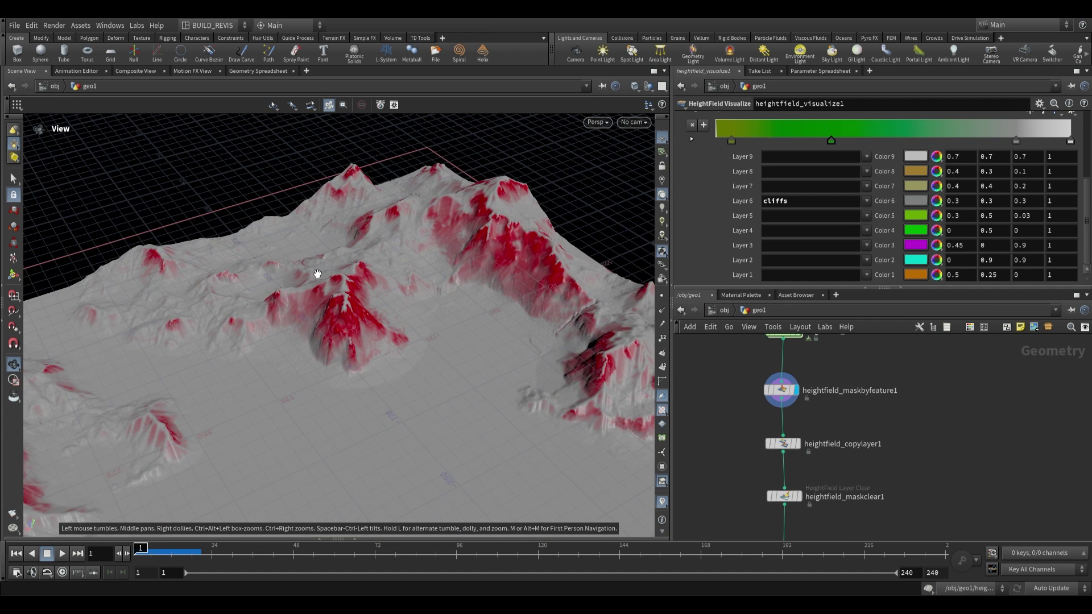
{"action": "scroll", "coordinate": [815, 520], "scroll_direction": "up", "scroll_amount": 2}
{"action": "left_click", "coordinate": [768, 410]}
{"action": "left_click", "coordinate": [789, 410]}
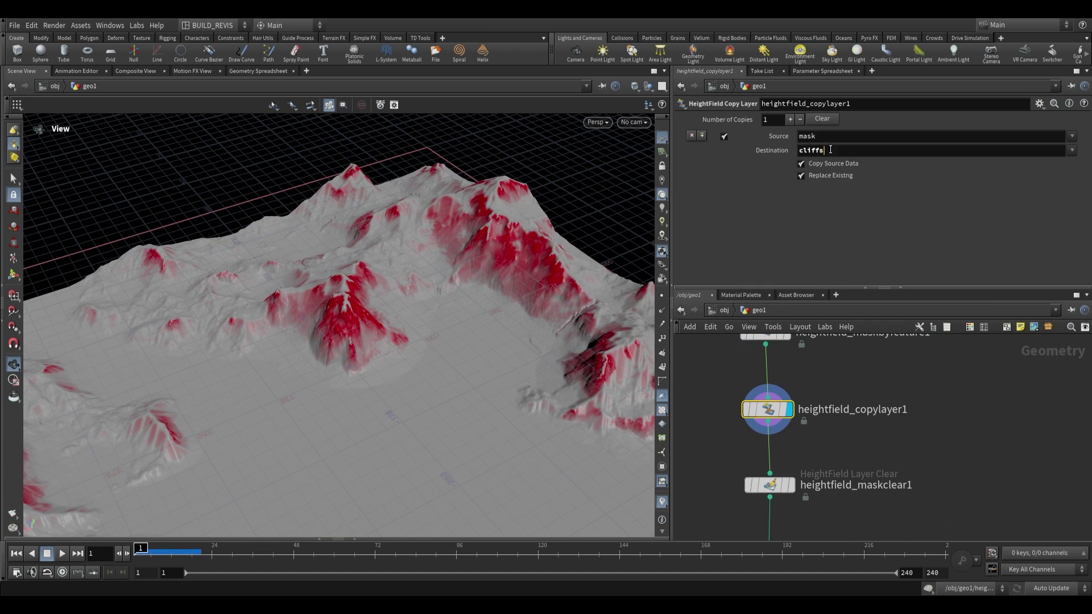
{"action": "key", "text": "Return"}
{"action": "middle_click_drag", "start_coordinate": [857, 500], "coordinate": [852, 438]}
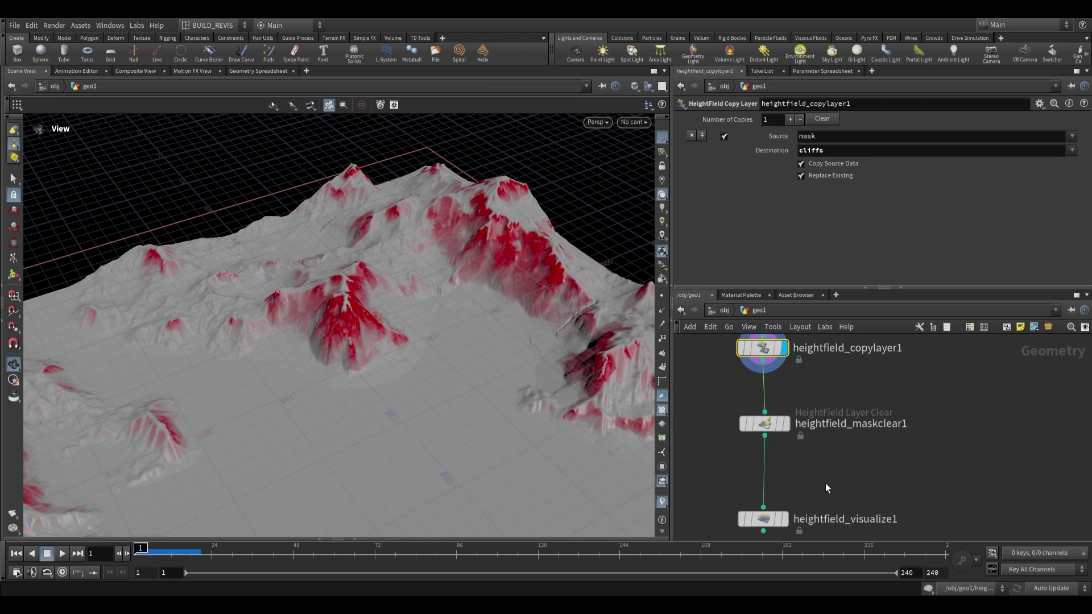
Step: Display heightfield_visualize1 again and examine the cliff areas on the terrain
{"action": "middle_click_drag", "start_coordinate": [825, 487], "coordinate": [826, 403]}
{"action": "left_click", "coordinate": [785, 433]}
{"action": "left_click", "coordinate": [765, 433]}
{"action": "left_click_drag", "start_coordinate": [466, 319], "coordinate": [483, 262]}
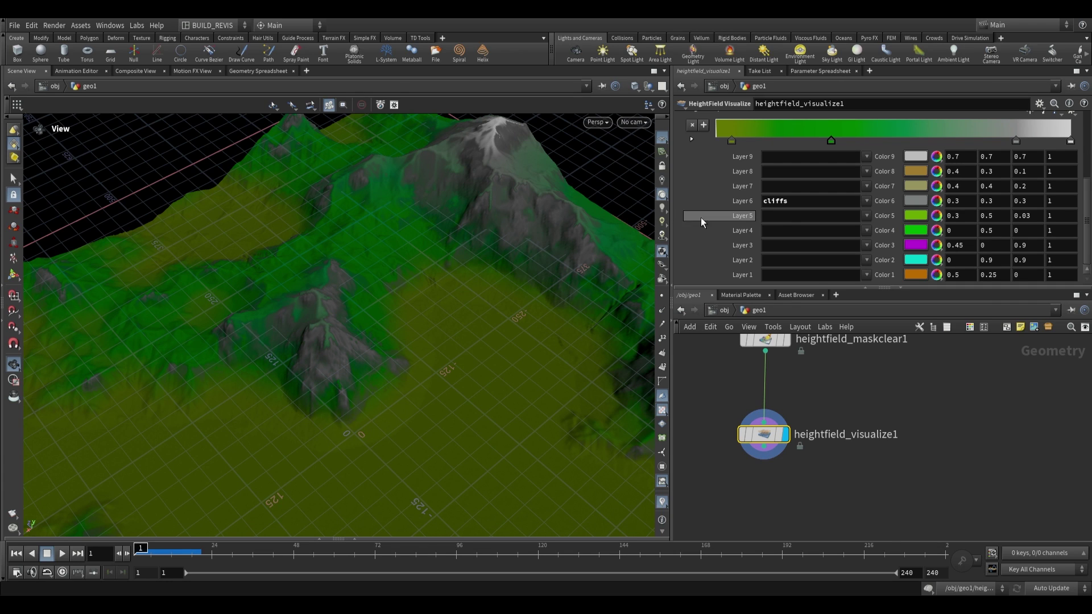
Step: Review the terrain and the node chain from heightfield_remap1 down to heightfield_visualize1
{"action": "scroll", "coordinate": [810, 395], "scroll_direction": "down", "scroll_amount": 3}
{"action": "middle_click_drag", "start_coordinate": [818, 375], "coordinate": [813, 431]}
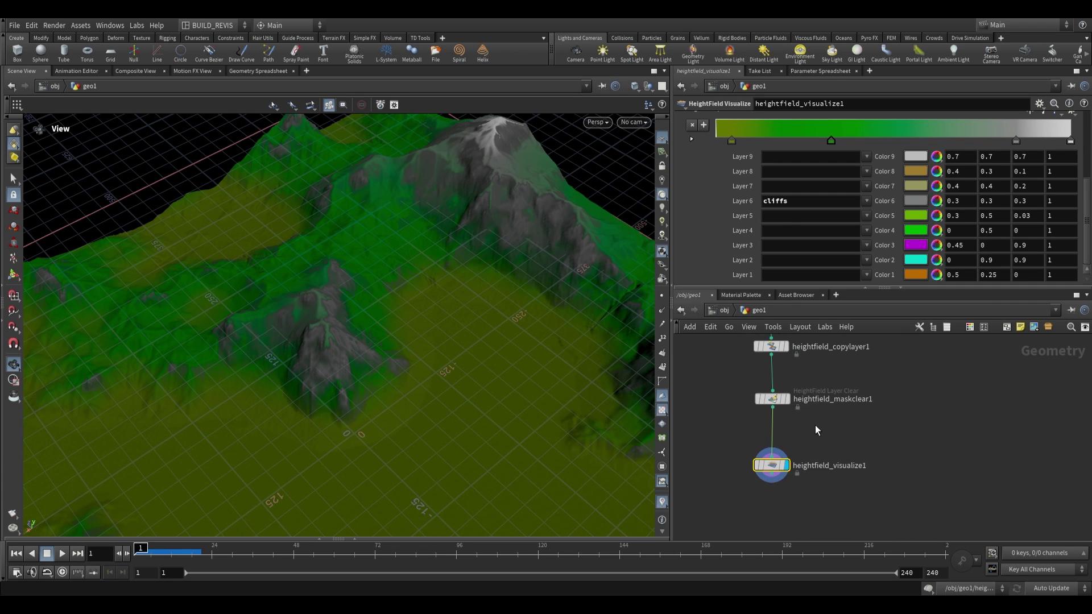
{"action": "left_click_drag", "start_coordinate": [364, 364], "coordinate": [494, 330]}
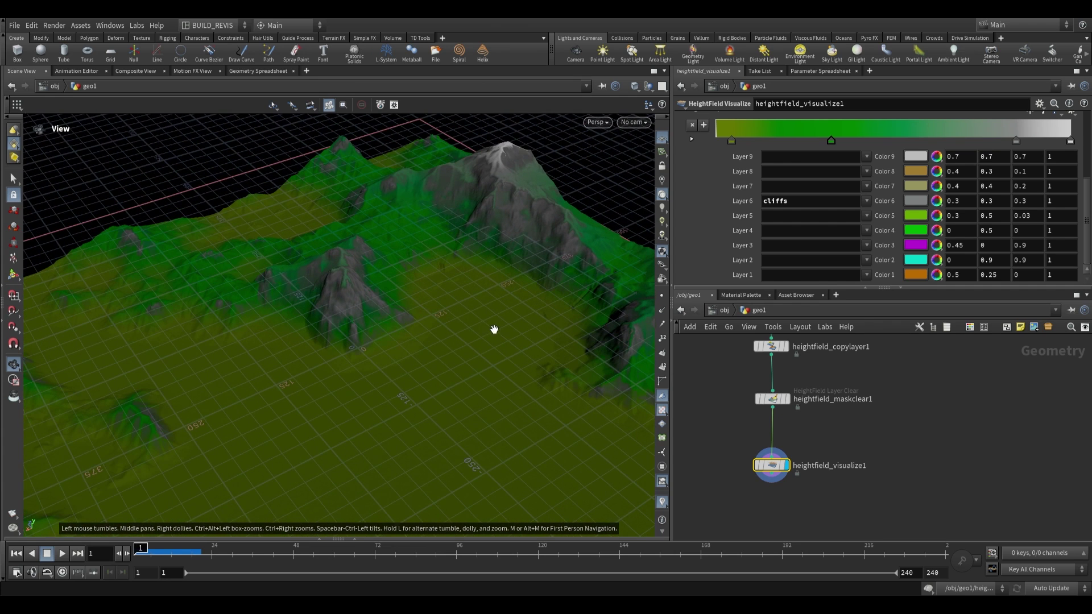
{"action": "scroll", "coordinate": [700, 450], "scroll_direction": "down", "scroll_amount": 3}
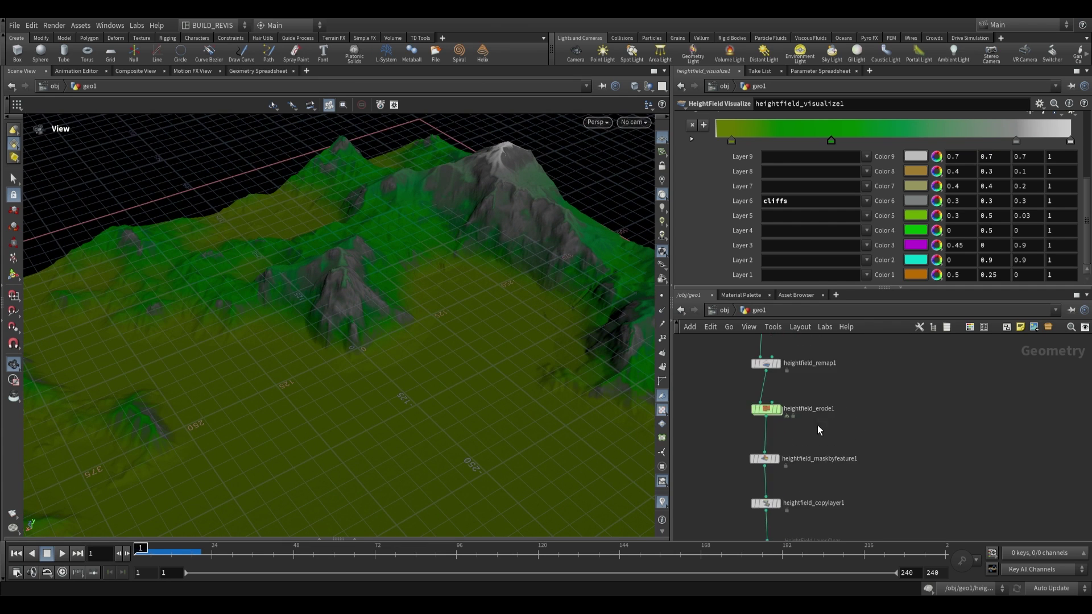
{"action": "middle_click_drag", "start_coordinate": [888, 480], "coordinate": [897, 397]}
{"action": "scroll", "coordinate": [881, 430], "scroll_direction": "down", "scroll_amount": 2}
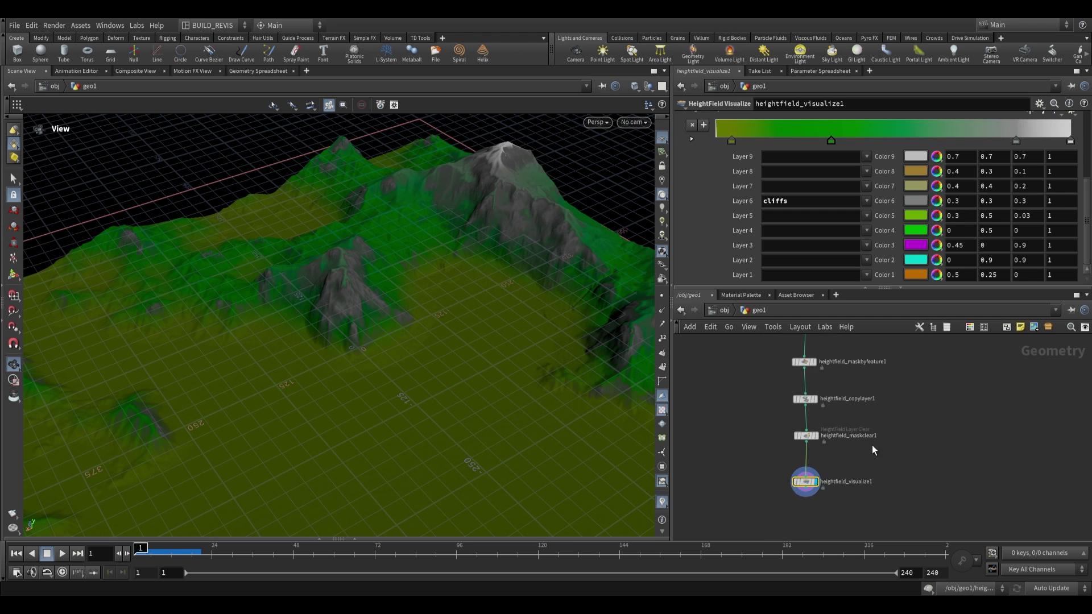
{"action": "scroll", "coordinate": [852, 449], "scroll_direction": "up", "scroll_amount": 2}
{"action": "middle_click_drag", "start_coordinate": [872, 445], "coordinate": [893, 435]}
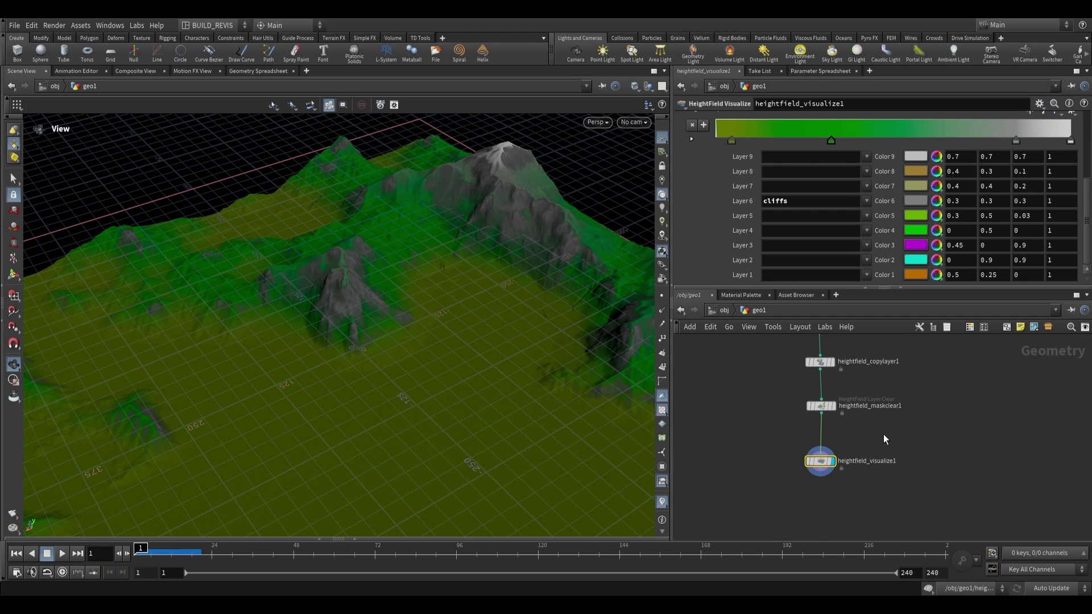
{"action": "scroll", "coordinate": [876, 421], "scroll_direction": "down", "scroll_amount": 3}
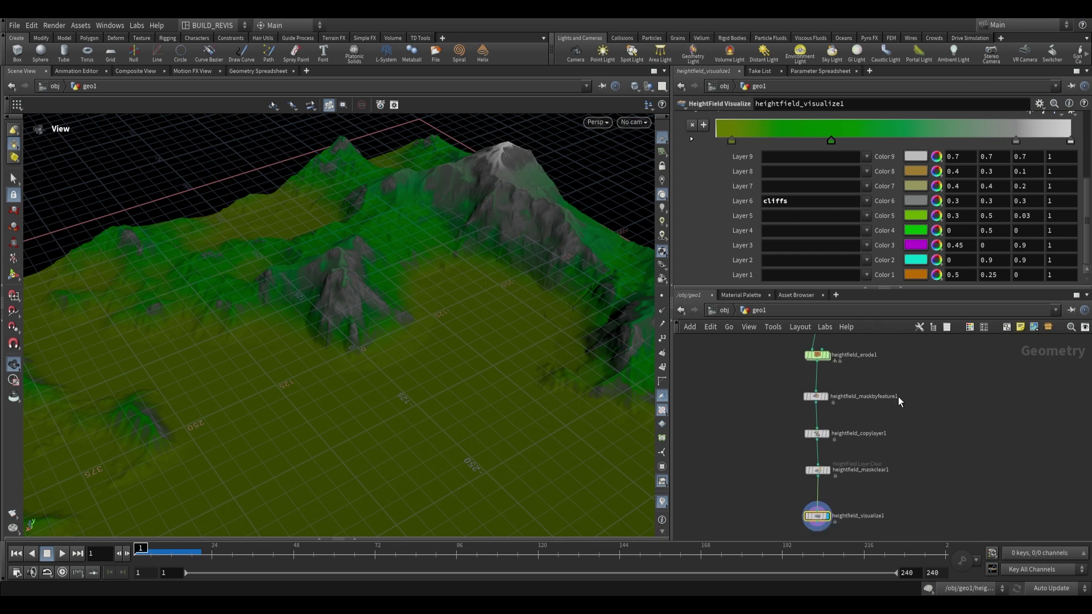
{"action": "scroll", "coordinate": [902, 421], "scroll_direction": "down", "scroll_amount": 1}
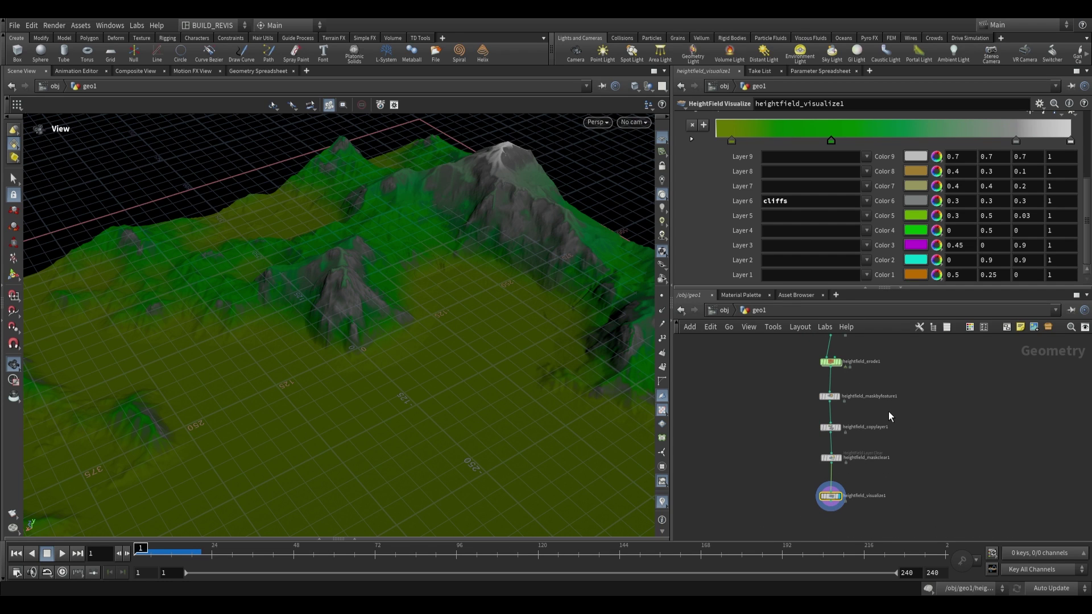